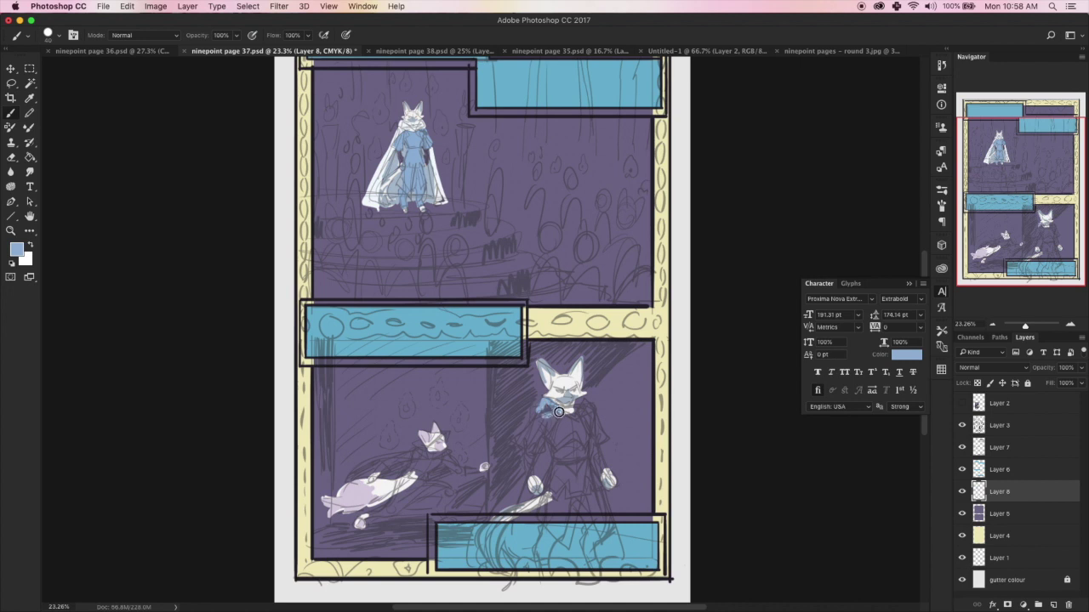
- Paint the sleeves and outline of the large standing fox's tunic in light blue and fill its interior
key("super+z")
mouse_move(557, 409)
left_mouse_down()
mouse_move(518, 442)
mouse_move(529, 479)
mouse_move(549, 426)
mouse_move(531, 443)
left_mouse_up()
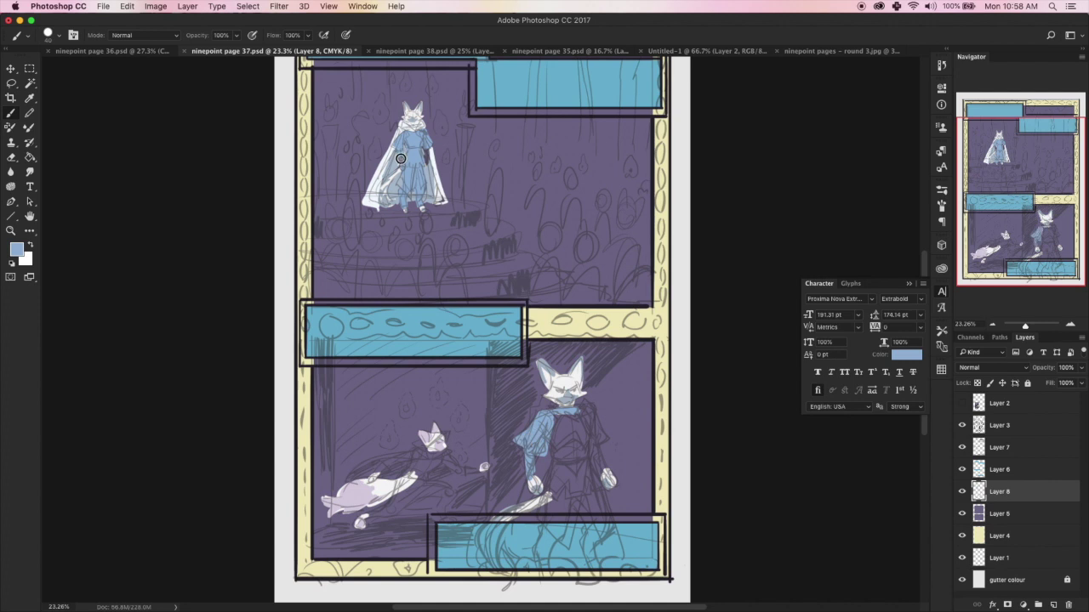
mouse_move(542, 432)
left_mouse_down()
mouse_move(559, 456)
mouse_move(552, 447)
mouse_move(541, 486)
mouse_move(570, 477)
mouse_move(569, 496)
mouse_move(589, 478)
mouse_move(590, 441)
mouse_move(597, 449)
mouse_move(583, 408)
mouse_move(605, 467)
mouse_move(589, 414)
mouse_move(554, 430)
left_mouse_up()
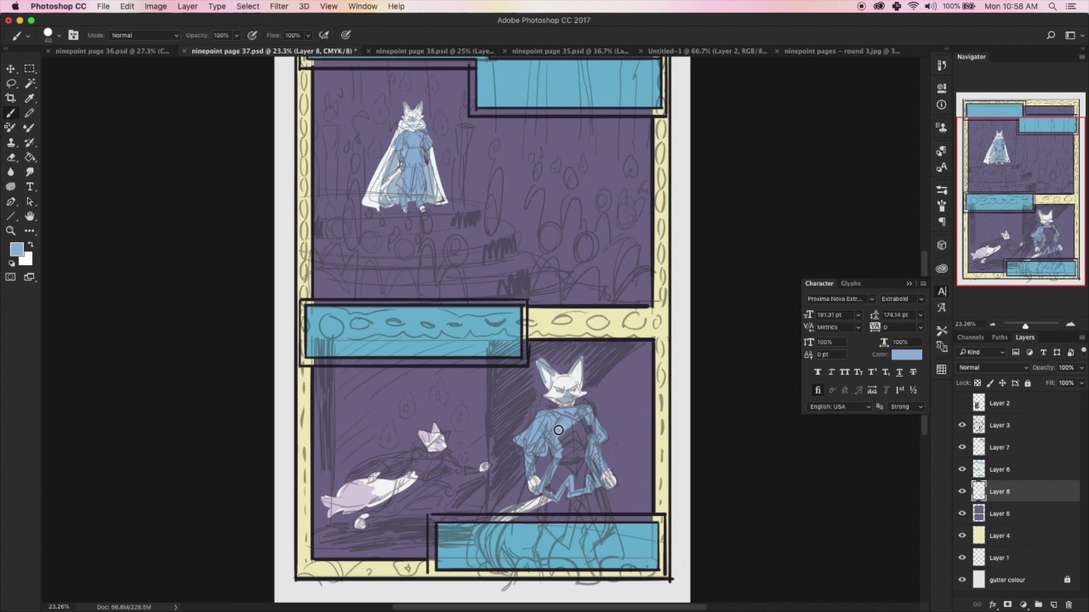
left_click(30, 159)
left_click(591, 450)
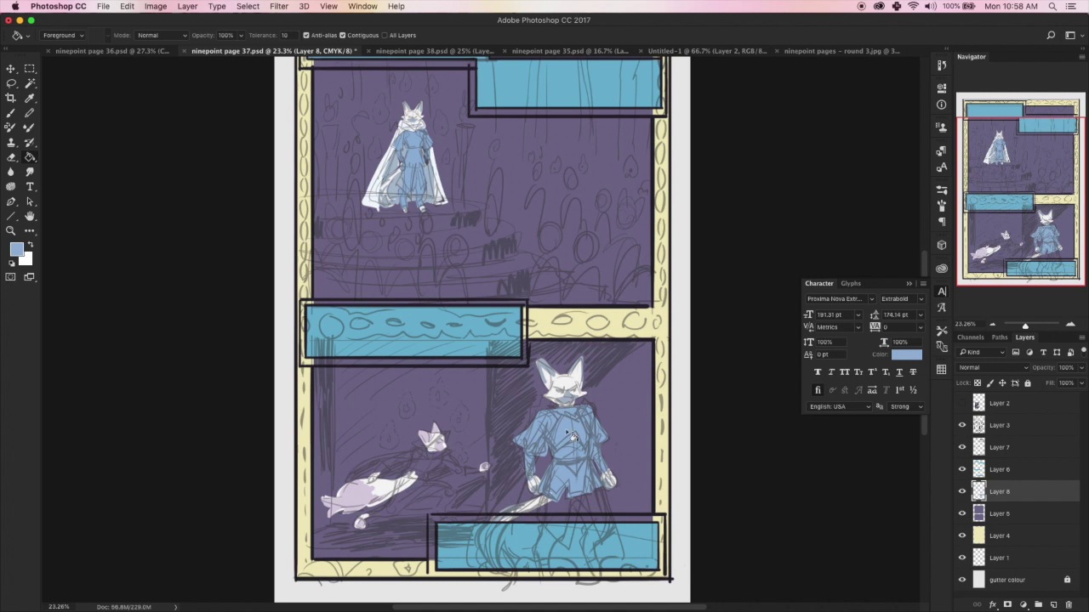
- Choose a darker blue and paint the large standing fox's skirt below the tunic
key("i")
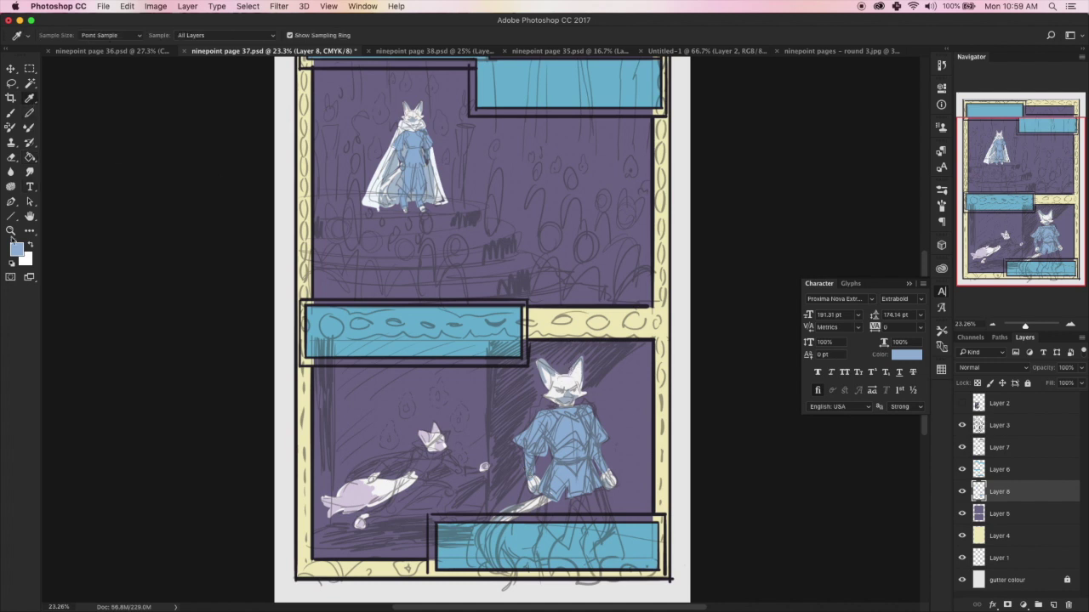
left_click(17, 248)
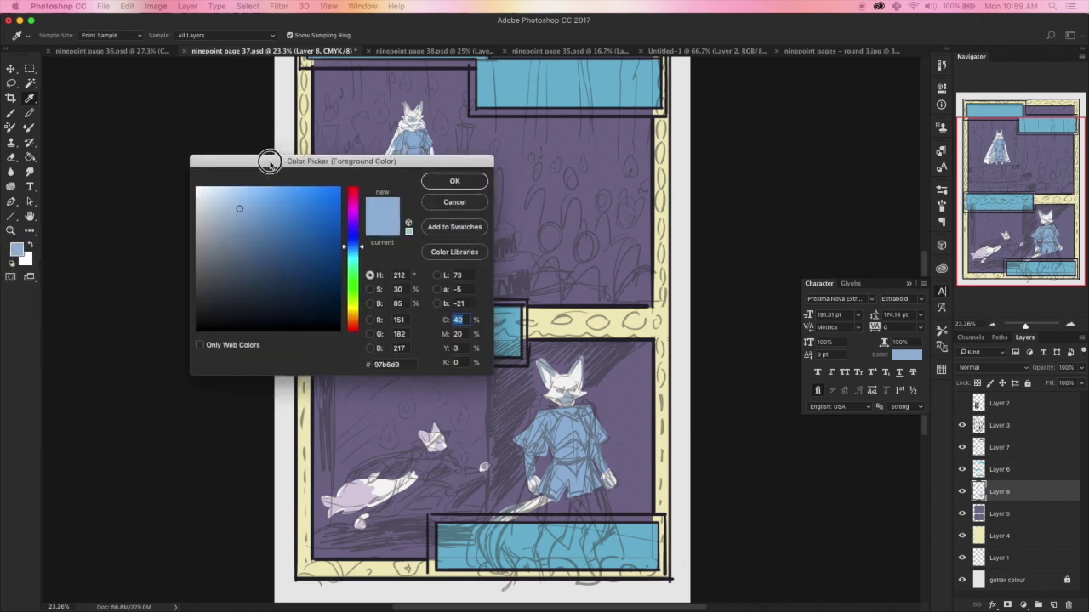
left_click(250, 256)
left_click(452, 180)
key("b")
mouse_move(538, 509)
left_mouse_down()
mouse_move(589, 486)
mouse_move(612, 512)
mouse_move(546, 513)
mouse_move(584, 500)
left_mouse_up()
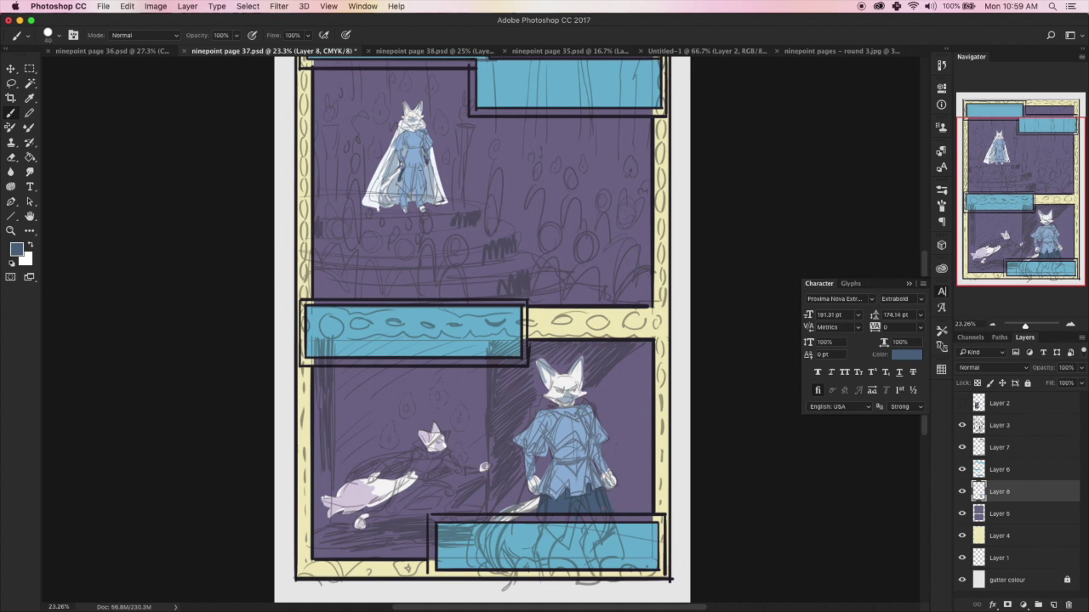
- Paint the dark blue skirt and chest piece on the middle-panel fox and the matching chest piece on the large fox
key("super+plus")
key("super+plus")
scroll(875, 162, "up", 3)
mouse_move(367, 173)
left_mouse_down()
mouse_move(401, 198)
mouse_move(394, 211)
mouse_move(384, 176)
mouse_move(374, 199)
mouse_move(359, 189)
mouse_move(370, 202)
mouse_move(378, 178)
mouse_move(366, 181)
mouse_move(370, 199)
mouse_move(390, 176)
mouse_move(382, 203)
left_mouse_up()
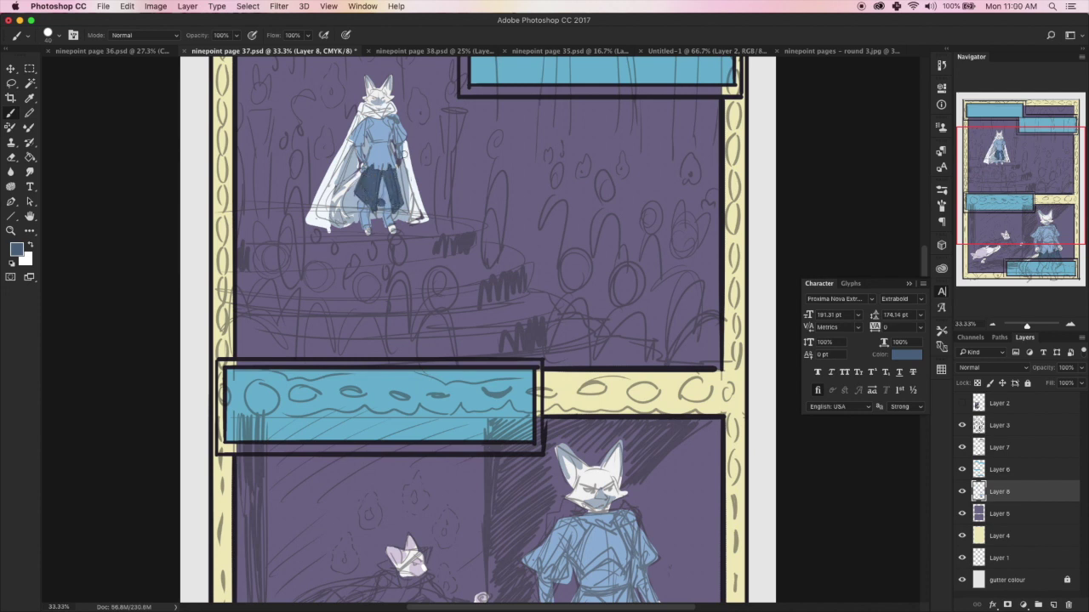
left_click_drag(372, 117, 382, 135)
left_click_drag(1031, 200, 1029, 214)
mouse_move(578, 450)
left_mouse_down()
mouse_move(626, 445)
mouse_move(636, 477)
mouse_move(632, 496)
mouse_move(580, 494)
mouse_move(584, 446)
mouse_move(614, 448)
mouse_move(580, 475)
mouse_move(626, 466)
mouse_move(607, 489)
left_mouse_up()
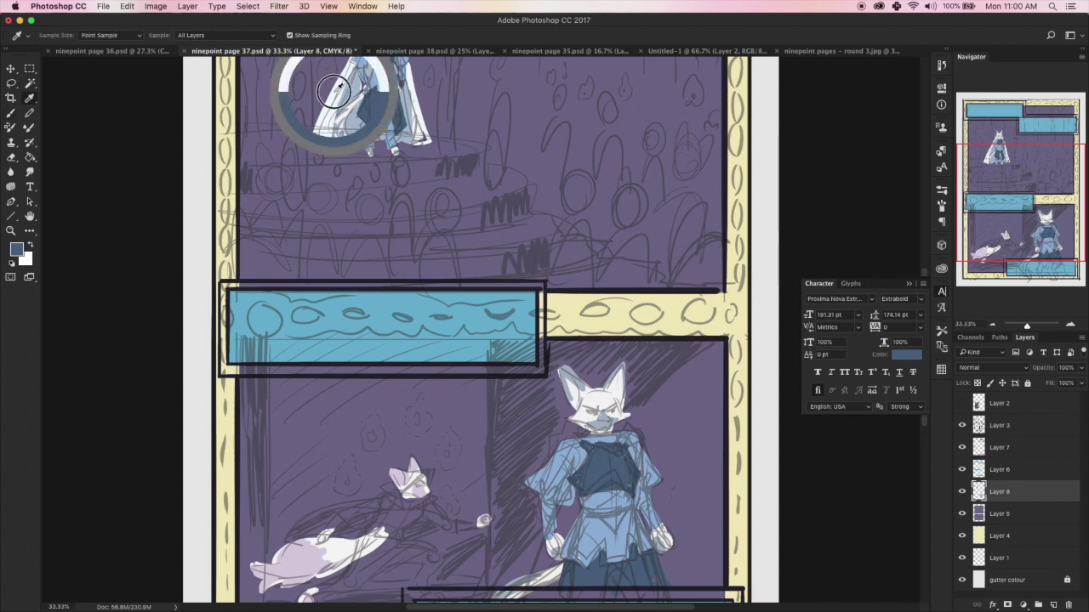
- Paint the large standing fox's fur collar and long cape in white
key("x")
mouse_move(578, 428)
left_mouse_down()
mouse_move(551, 444)
mouse_move(597, 459)
mouse_move(633, 432)
mouse_move(619, 444)
mouse_move(560, 444)
mouse_move(577, 433)
left_mouse_up()
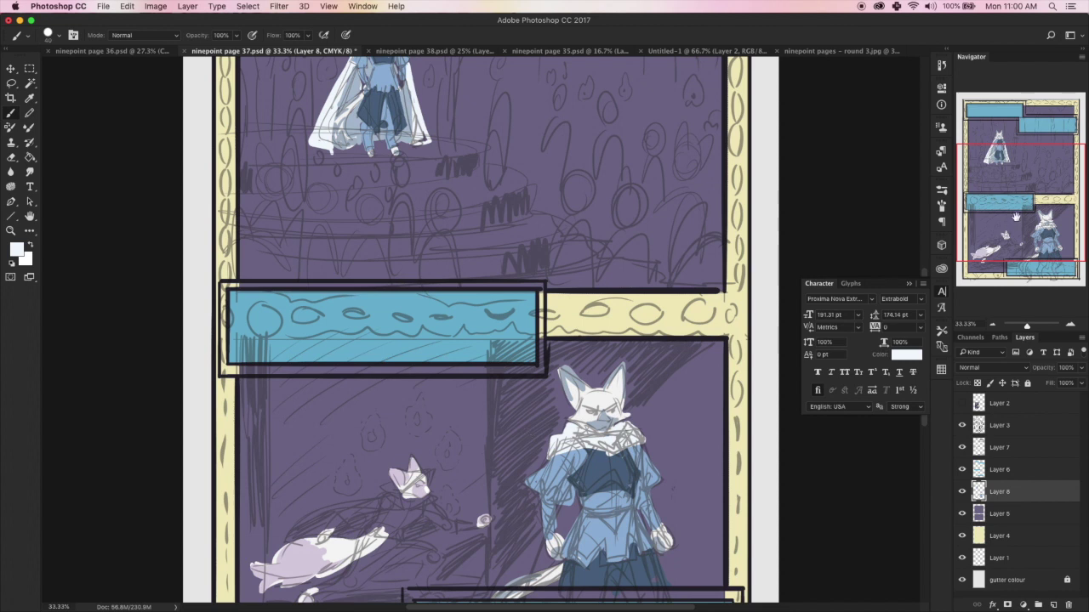
left_click_drag(1015, 218, 1012, 243)
left_click_drag(546, 371, 487, 482)
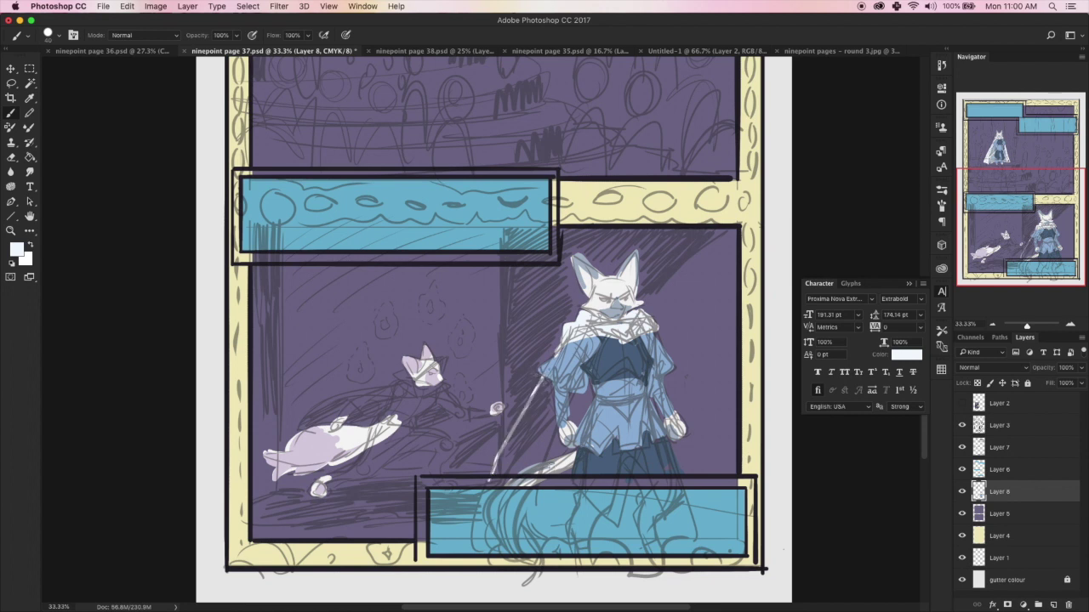
mouse_move(545, 379)
left_mouse_down()
mouse_move(564, 453)
mouse_move(497, 474)
mouse_move(542, 386)
mouse_move(512, 441)
mouse_move(541, 398)
mouse_move(540, 438)
mouse_move(553, 445)
mouse_move(514, 457)
mouse_move(570, 398)
mouse_move(575, 419)
mouse_move(591, 395)
left_mouse_up()
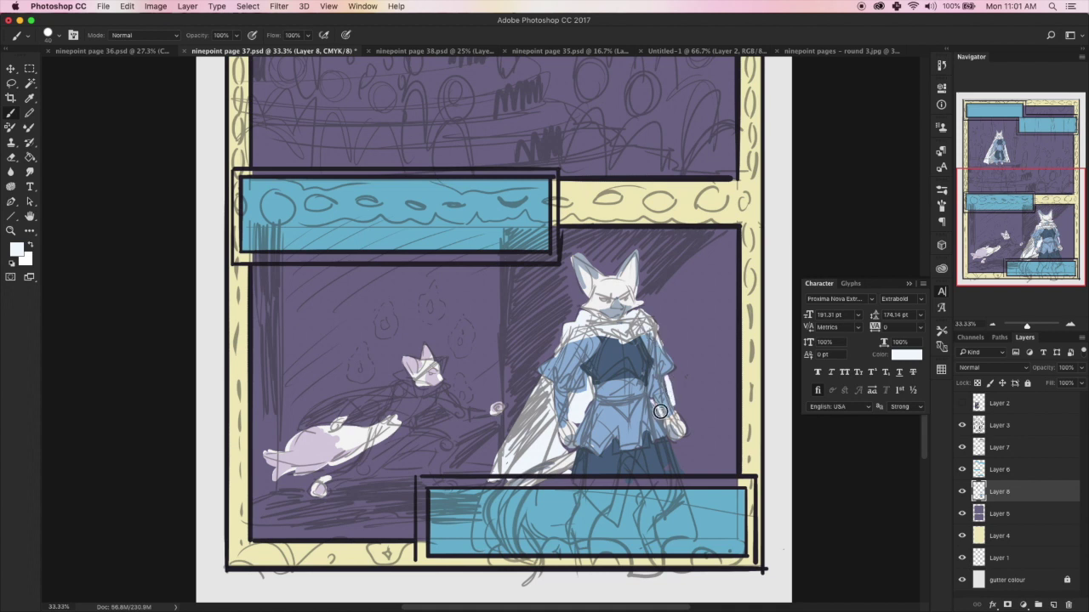
mouse_move(685, 435)
left_mouse_down()
mouse_move(687, 468)
mouse_move(674, 435)
mouse_move(682, 443)
left_mouse_up()
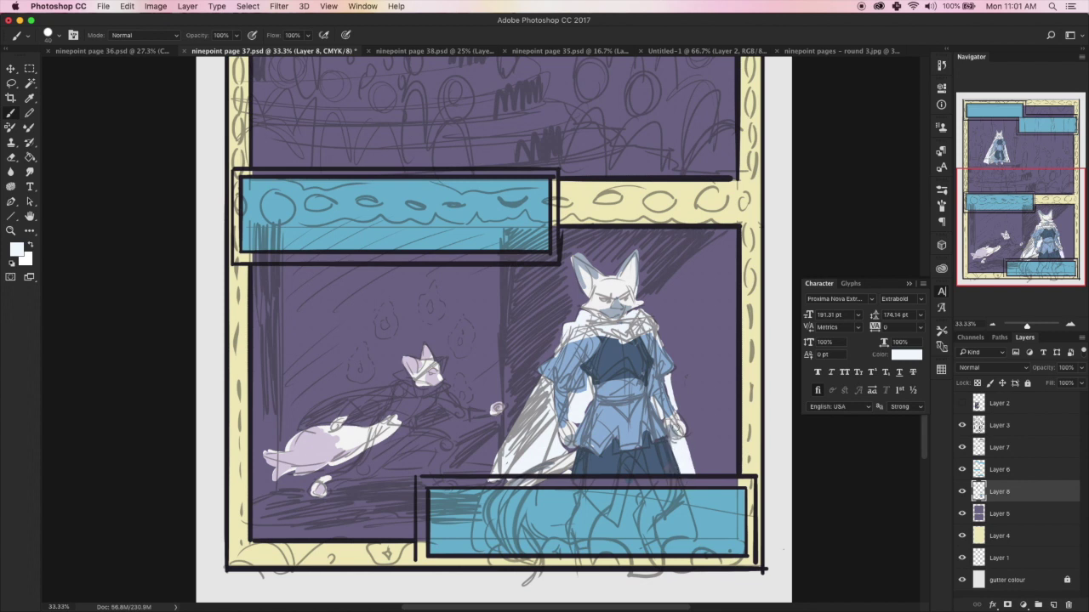
- Choose a pale grey-blue and shade the inner cape and collar of the large standing fox
left_click(16, 248)
left_click(212, 202)
left_click(450, 179)
mouse_move(539, 433)
left_mouse_down()
mouse_move(549, 410)
mouse_move(555, 438)
mouse_move(525, 468)
left_mouse_up()
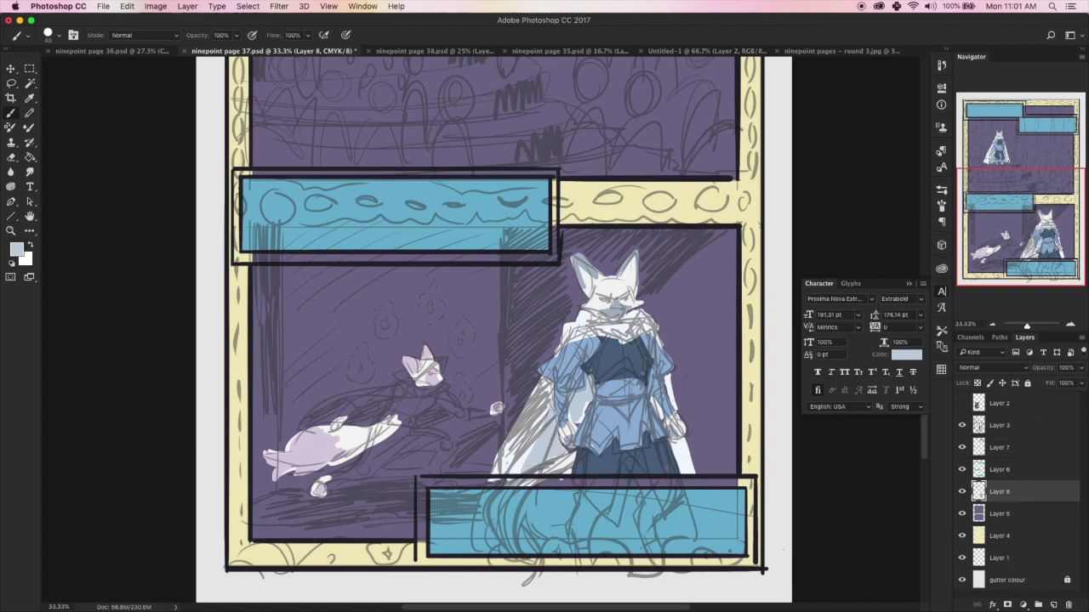
mouse_move(597, 323)
left_mouse_down()
mouse_move(633, 333)
mouse_move(586, 322)
left_mouse_up()
- Sample the panel's purple, darken it, and paint the running figure's hood and flowing cloak, cleaning up the edge with the Eraser
left_click_drag(1019, 178, 1014, 136)
left_click_drag(1019, 181, 1020, 227)
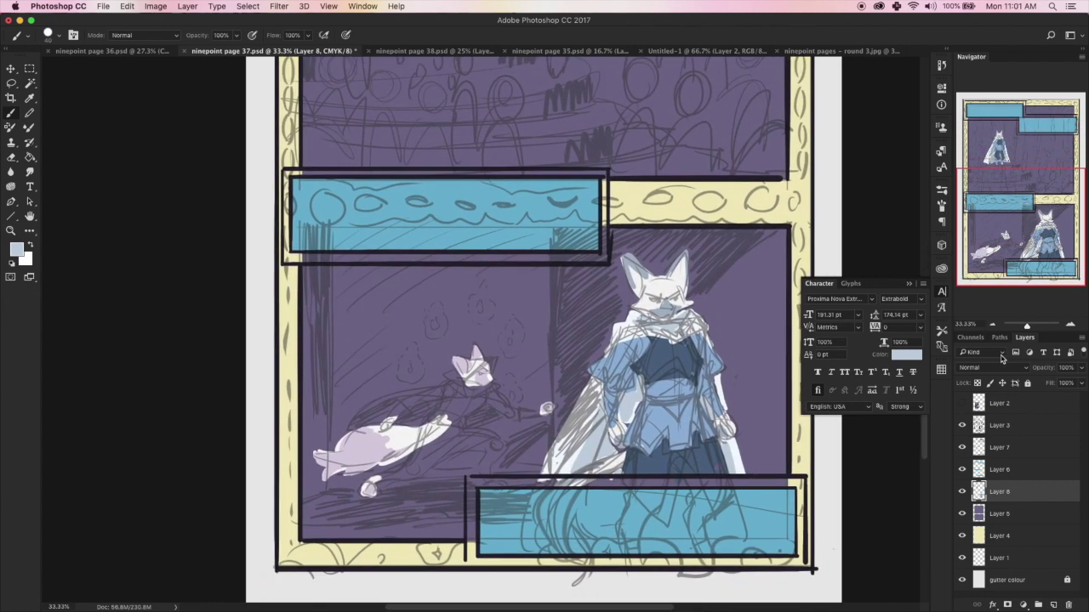
left_click(963, 427)
left_click(963, 426)
key("i")
left_click(497, 356)
left_click(17, 249)
left_click(257, 282)
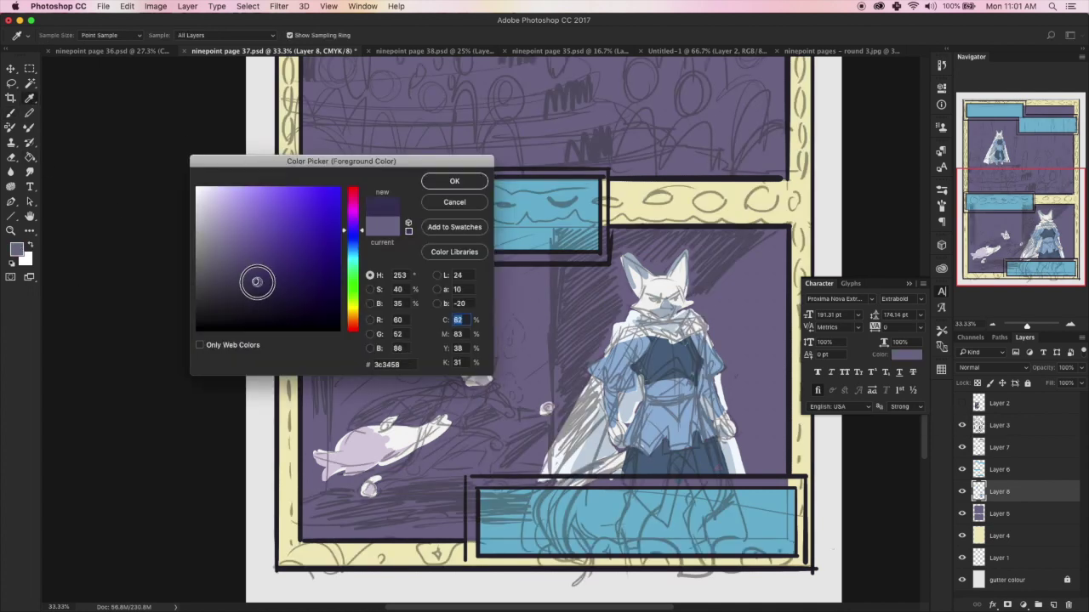
left_click(454, 180)
key("b")
mouse_move(489, 359)
left_mouse_down()
mouse_move(462, 376)
mouse_move(494, 363)
mouse_move(446, 376)
mouse_move(472, 373)
mouse_move(460, 380)
mouse_move(473, 393)
mouse_move(494, 381)
mouse_move(475, 394)
mouse_move(490, 388)
mouse_move(491, 373)
mouse_move(467, 395)
mouse_move(418, 393)
mouse_move(349, 427)
left_mouse_up()
mouse_move(446, 382)
left_mouse_down()
mouse_move(463, 387)
mouse_move(375, 404)
mouse_move(396, 454)
left_mouse_up()
left_click_drag(500, 386, 512, 405)
key("e")
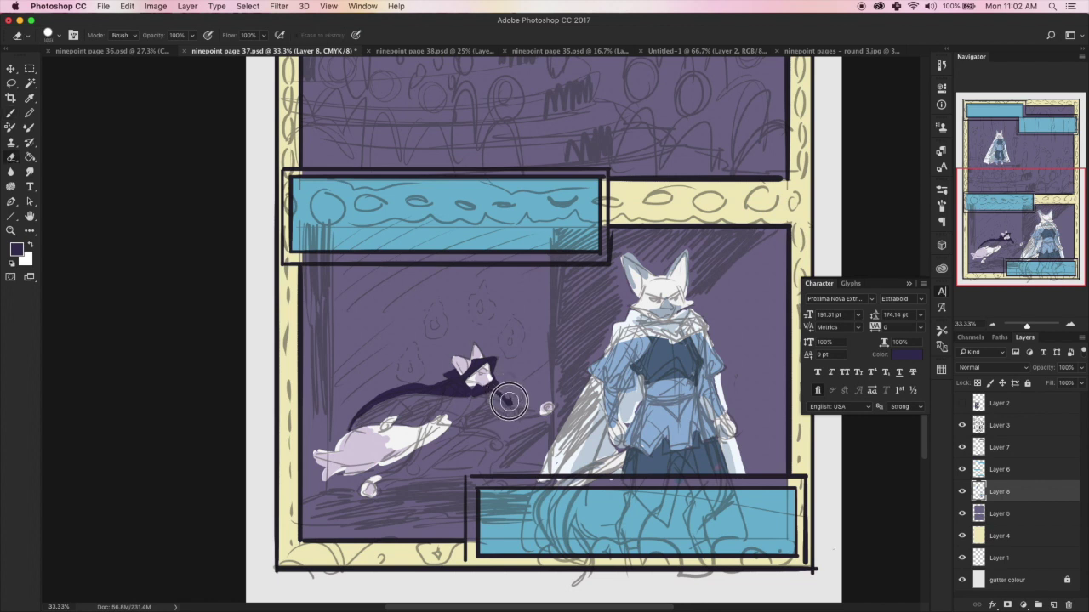
key("b")
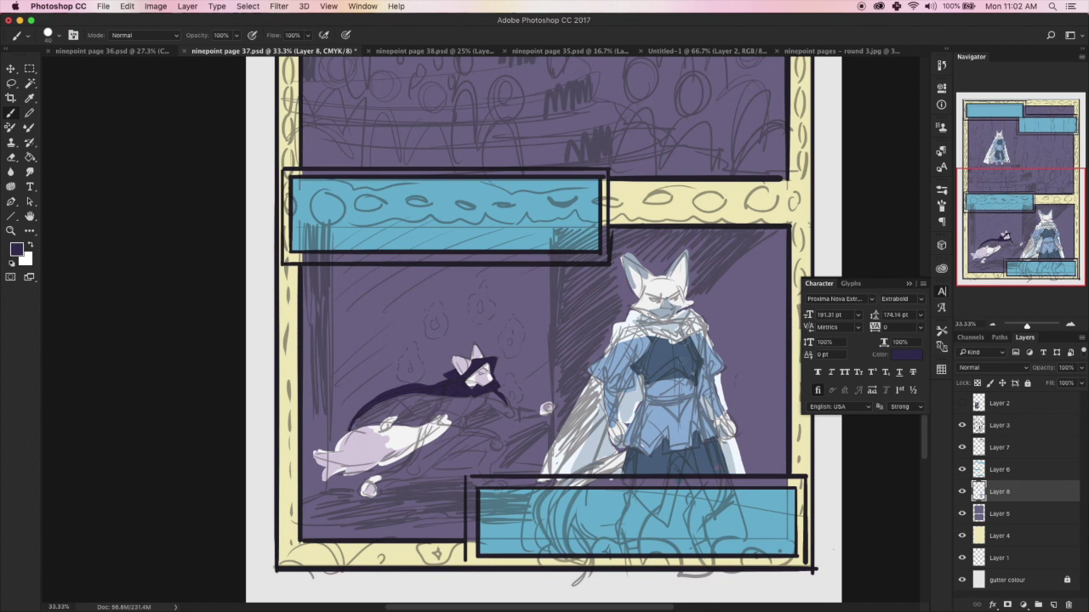
- Choose a near-black purple and paint the inside of the running figure's cloak around the body, arm and tail
left_click(16, 248)
left_click(284, 307)
key("Return")
mouse_move(410, 395)
left_mouse_down()
mouse_move(355, 426)
mouse_move(384, 409)
mouse_move(361, 425)
mouse_move(409, 411)
mouse_move(420, 425)
mouse_move(437, 400)
mouse_move(407, 418)
mouse_move(470, 414)
mouse_move(464, 425)
mouse_move(498, 406)
mouse_move(476, 410)
mouse_move(488, 414)
left_mouse_up()
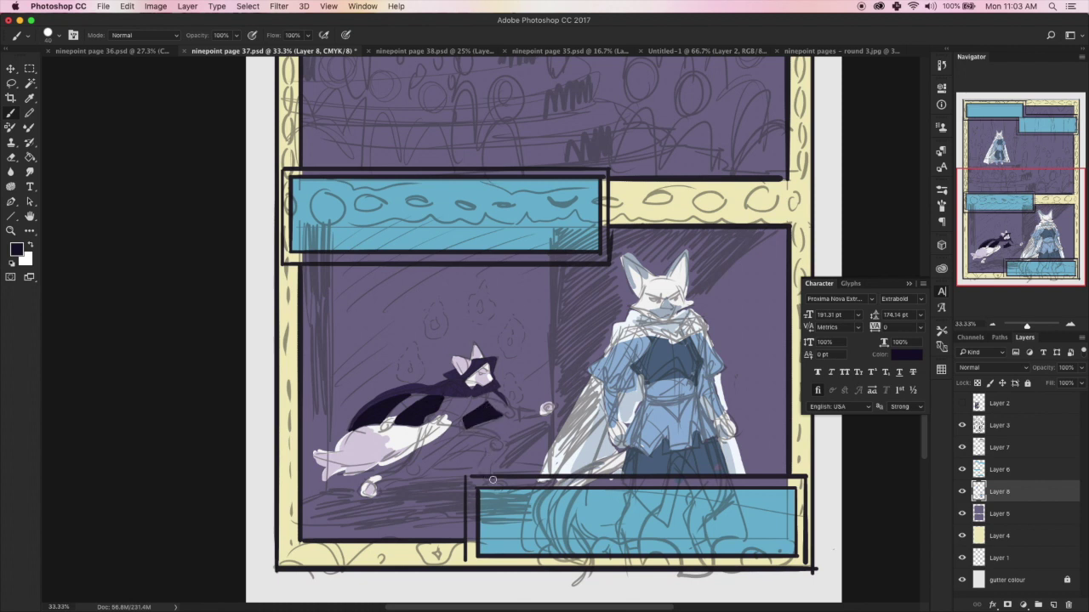
mouse_move(546, 410)
left_mouse_down()
mouse_move(507, 455)
mouse_move(546, 418)
mouse_move(493, 417)
mouse_move(501, 435)
mouse_move(543, 422)
mouse_move(480, 456)
mouse_move(510, 453)
mouse_move(541, 429)
mouse_move(496, 462)
mouse_move(435, 468)
mouse_move(472, 455)
mouse_move(472, 465)
mouse_move(446, 464)
left_mouse_up()
mouse_move(375, 466)
left_mouse_down()
mouse_move(411, 454)
mouse_move(381, 473)
left_mouse_up()
mouse_move(370, 414)
left_mouse_down()
mouse_move(328, 444)
mouse_move(340, 435)
mouse_move(370, 470)
mouse_move(331, 446)
left_mouse_up()
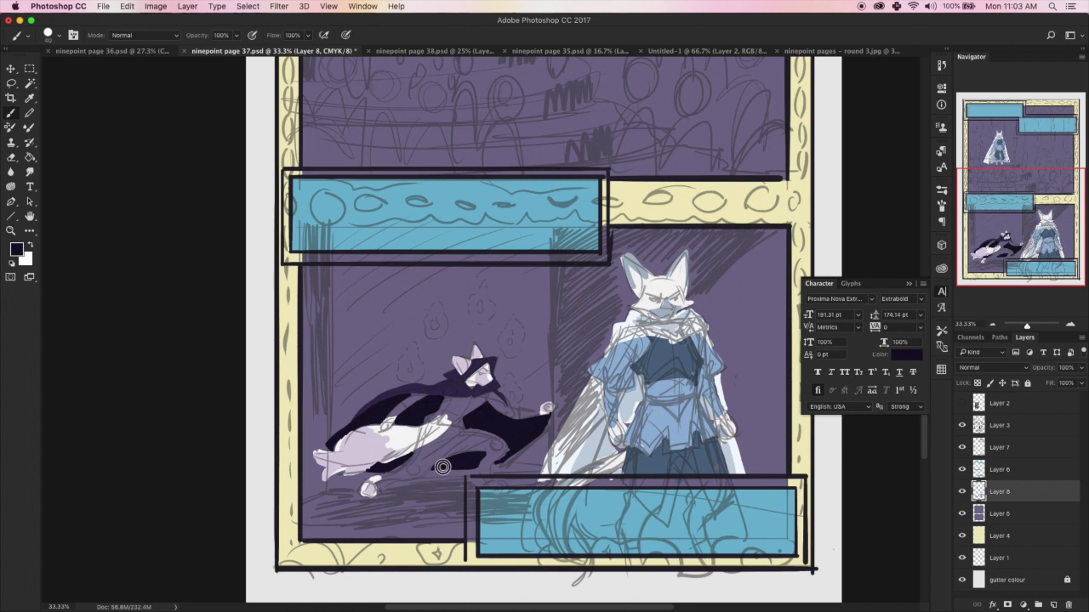
- Choose a pinkish purple and paint the running figure's shirt and sleeves
left_click(16, 248)
left_click(352, 215)
left_click(257, 244)
left_click(233, 208)
left_click(233, 214)
left_click(455, 181)
mouse_move(414, 399)
left_mouse_down()
mouse_move(423, 394)
mouse_move(410, 394)
mouse_move(392, 415)
mouse_move(478, 402)
mouse_move(440, 398)
mouse_move(429, 424)
mouse_move(462, 429)
mouse_move(461, 412)
mouse_move(489, 398)
mouse_move(445, 400)
mouse_move(431, 416)
mouse_move(510, 415)
left_mouse_up()
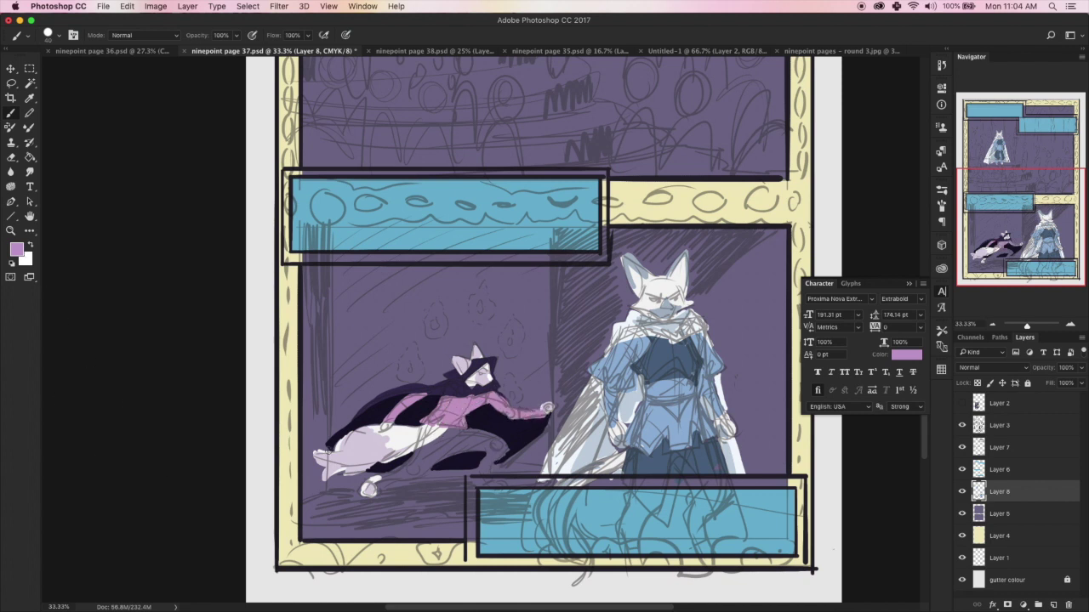
- Choose a new foreground colour and block in the running figure's trousers
left_click(16, 249)
left_click(209, 214)
left_click(203, 200)
left_click(450, 179)
mouse_move(426, 436)
left_mouse_down()
mouse_move(508, 446)
mouse_move(482, 476)
mouse_move(488, 452)
mouse_move(377, 487)
mouse_move(426, 431)
mouse_move(413, 454)
mouse_move(435, 433)
mouse_move(450, 433)
mouse_move(450, 444)
mouse_move(379, 482)
mouse_move(463, 439)
mouse_move(502, 445)
mouse_move(489, 476)
left_mouse_up()
- Recolour the running figure's trousers with a deeper purple using the Paint Bucket
left_click(17, 250)
left_click(236, 230)
key("Return")
key("g")
left_click(423, 459)
left_click(17, 249)
left_click(247, 239)
key("Return")
left_click(441, 443)
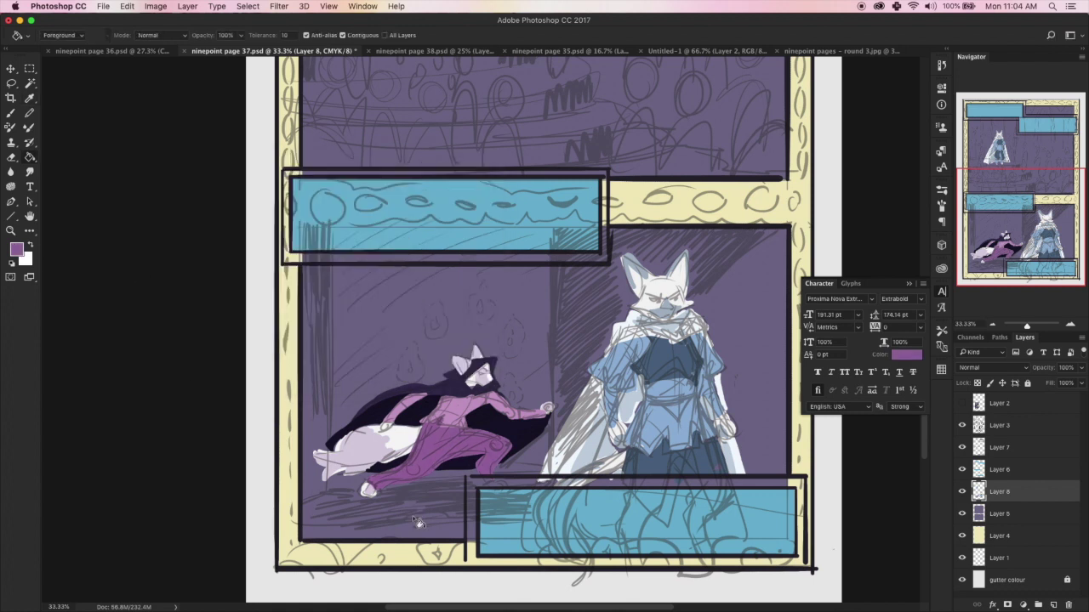
- Sample the shirt colour to paint the running figure's lower legs, and the trouser purple to paint the forearm details
left_click(29, 98)
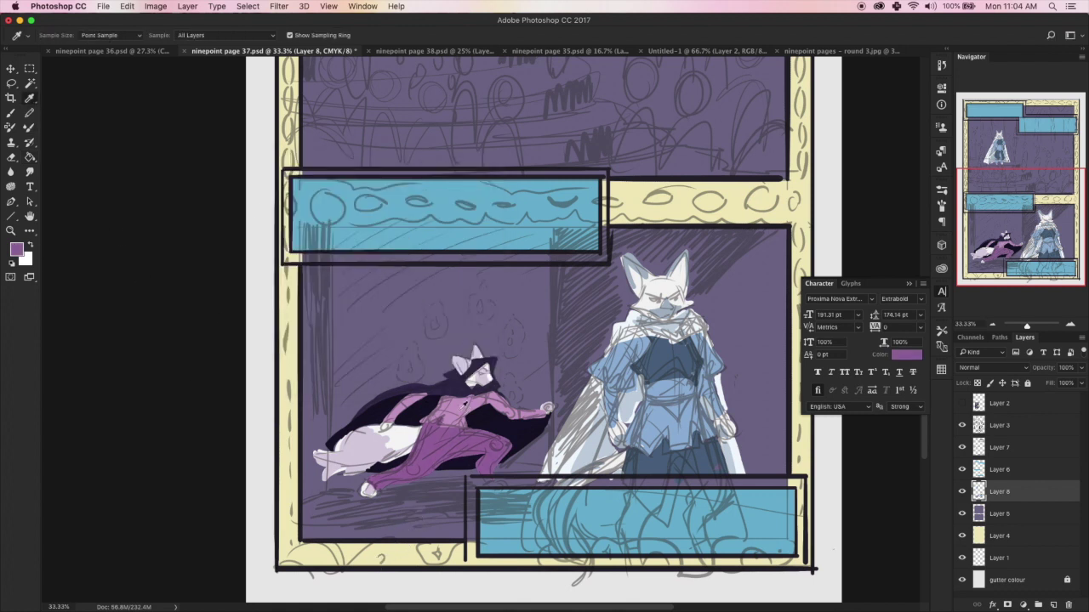
left_click(463, 404)
left_click(10, 112)
left_click_drag(375, 476, 407, 473)
left_click_drag(495, 468, 482, 471)
left_click(29, 98)
left_click(434, 457)
left_click(10, 112)
left_click_drag(403, 408, 386, 425)
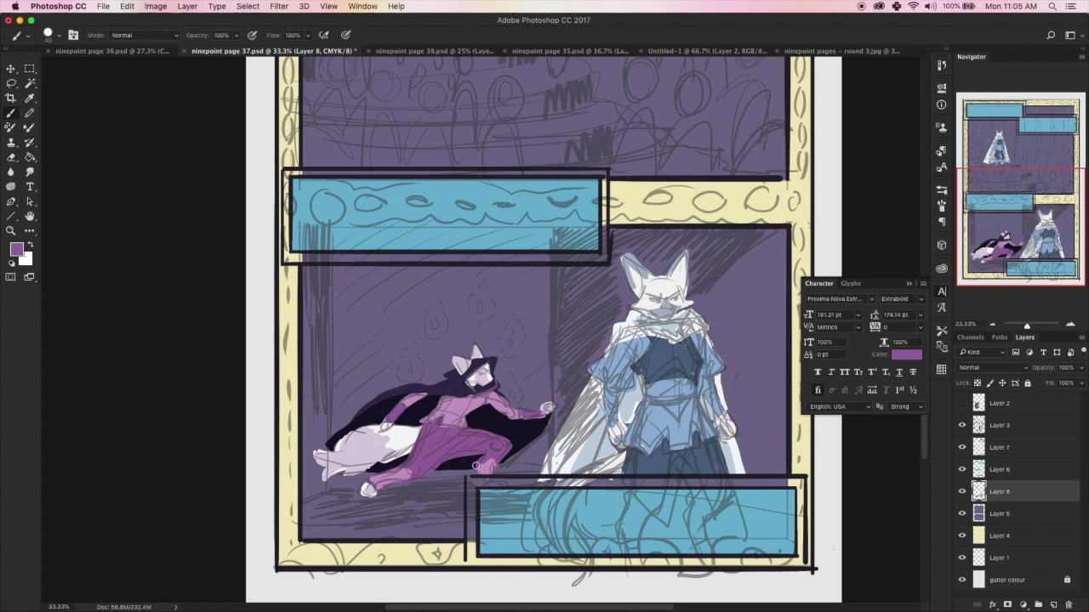
- Sample blue and pink from pages 36 and 35, and outline one pink and two blue flames around the running figure on page 37
left_click(130, 51)
key("i")
left_click(439, 190)
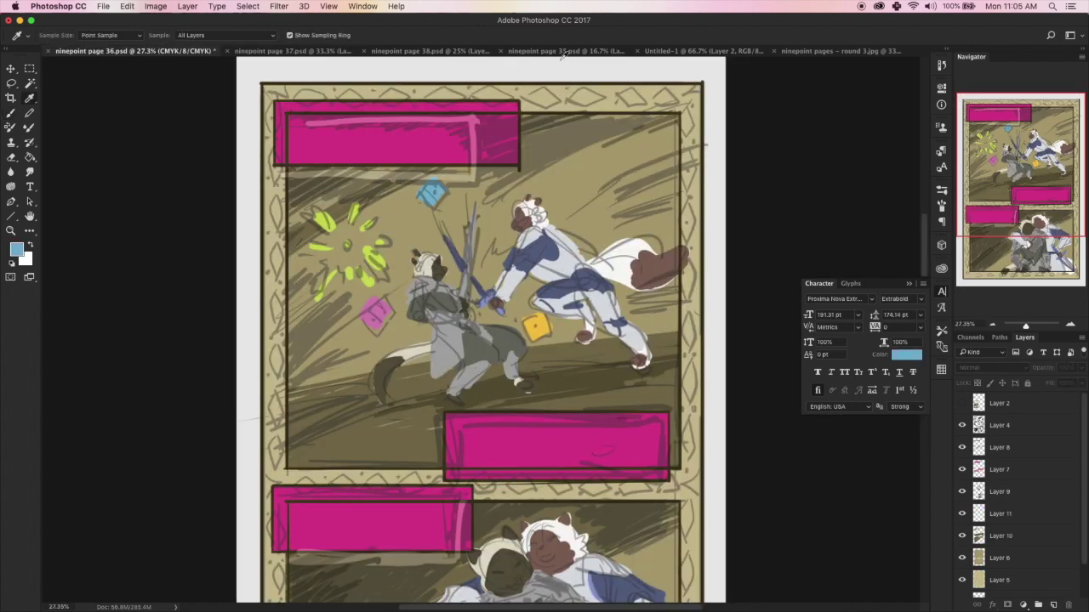
left_click(538, 51)
left_click(432, 196)
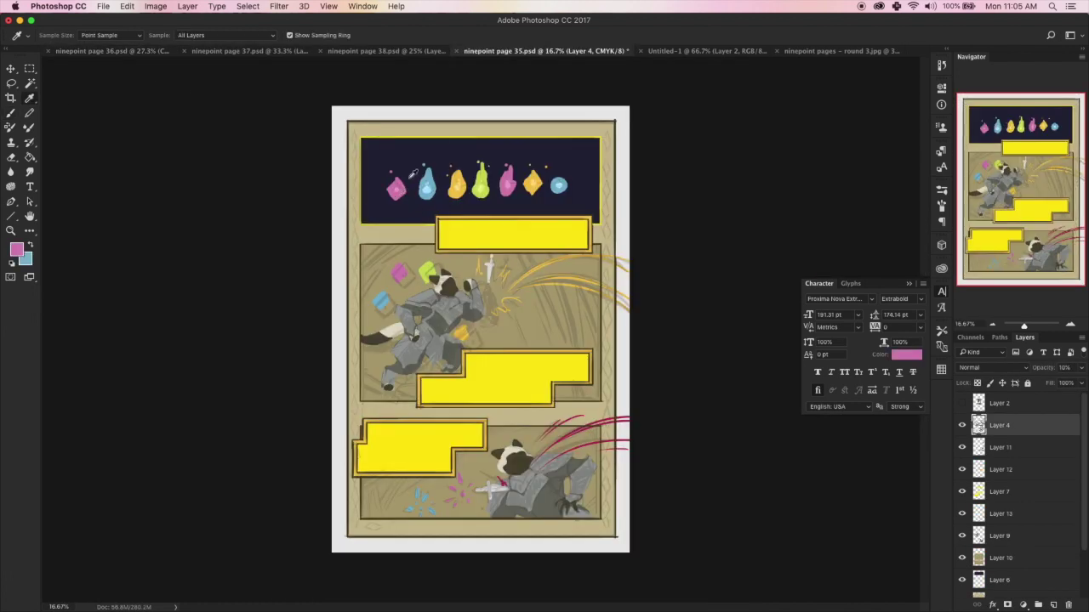
left_click(252, 51)
key("b")
mouse_move(448, 322)
left_mouse_down()
mouse_move(424, 313)
mouse_move(437, 340)
mouse_move(403, 352)
mouse_move(401, 385)
mouse_move(425, 349)
mouse_move(410, 367)
left_mouse_up()
key("x")
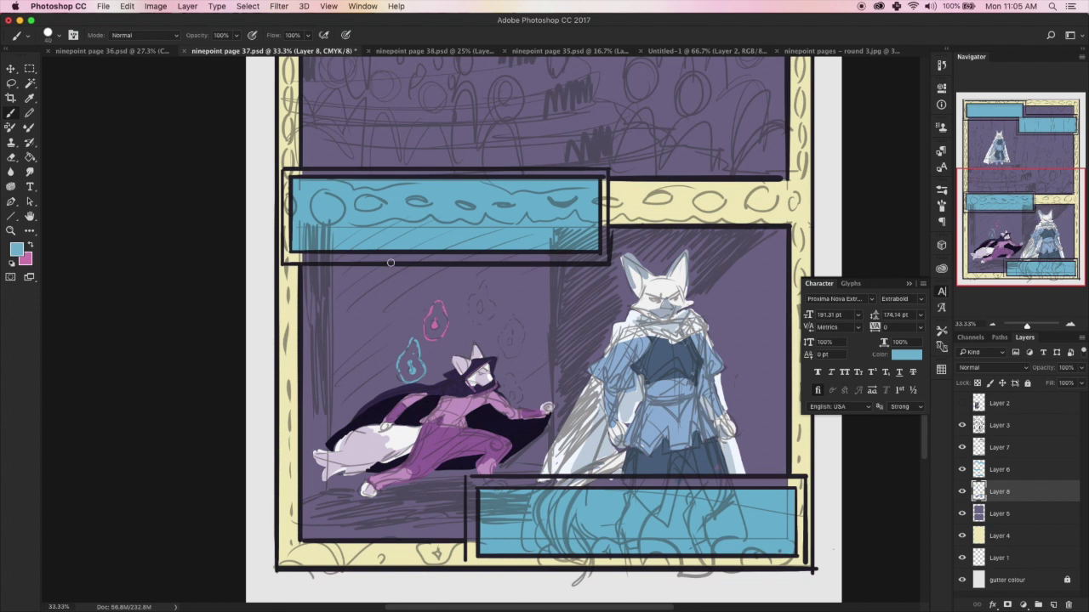
mouse_move(509, 355)
left_mouse_down()
mouse_move(509, 322)
mouse_move(512, 336)
left_mouse_up()
- Sample orange and green from page 35's flames, trace an orange and a green flame near the running figure on page 37, and save
left_click(553, 51)
key("i")
left_click(462, 195)
key("x")
left_click(481, 193)
key("x")
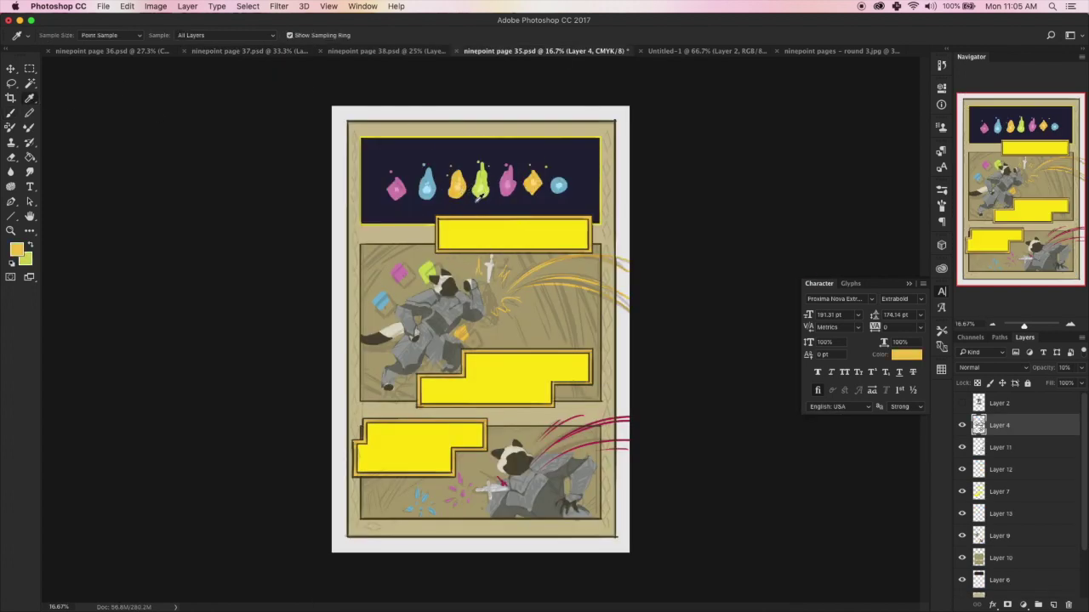
left_click(350, 52)
left_click(253, 52)
key("b")
mouse_move(495, 310)
left_mouse_down()
mouse_move(484, 280)
mouse_move(470, 317)
left_mouse_up()
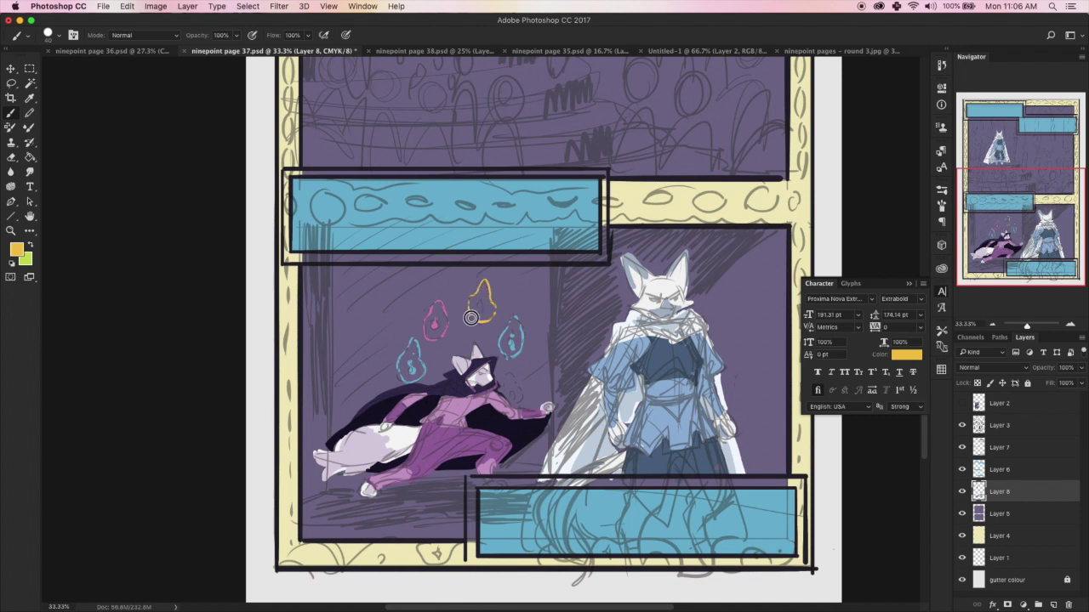
key("x")
left_click_drag(508, 389, 516, 381)
key("super+s")
- Collapse the Character settings to clear the canvas
mouse_move(1005, 209)
left_mouse_down()
mouse_move(1005, 244)
mouse_move(1019, 212)
left_mouse_up()
left_click(993, 325)
left_click(993, 325)
left_click(993, 325)
left_click(994, 324)
left_click(995, 325)
left_click(994, 325)
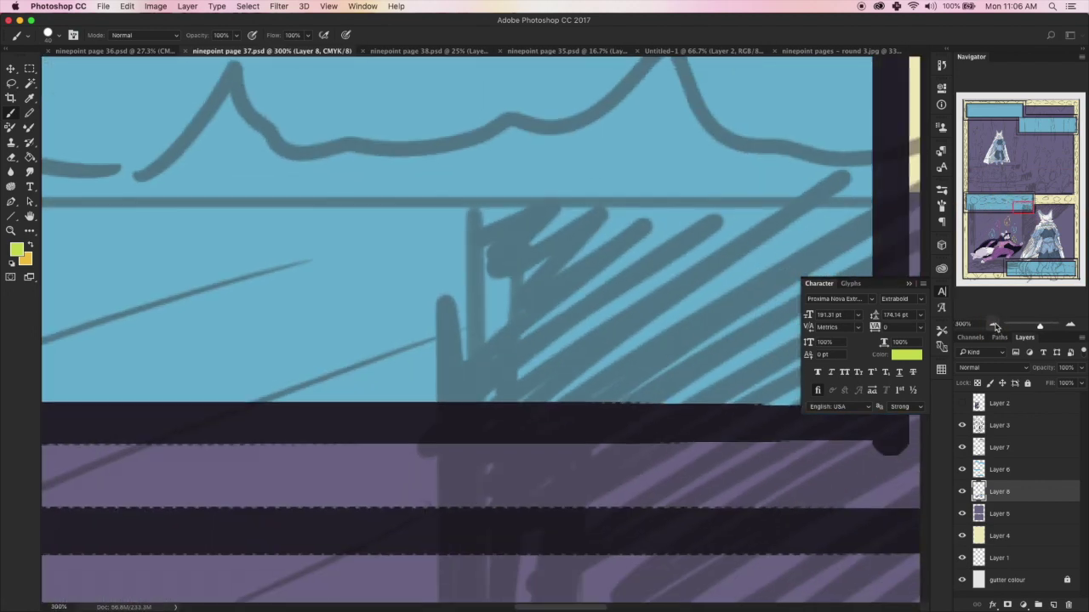
left_click(994, 324)
left_click(995, 324)
left_click(994, 324)
left_click(994, 324)
left_click(995, 323)
left_click_drag(1017, 213, 1023, 177)
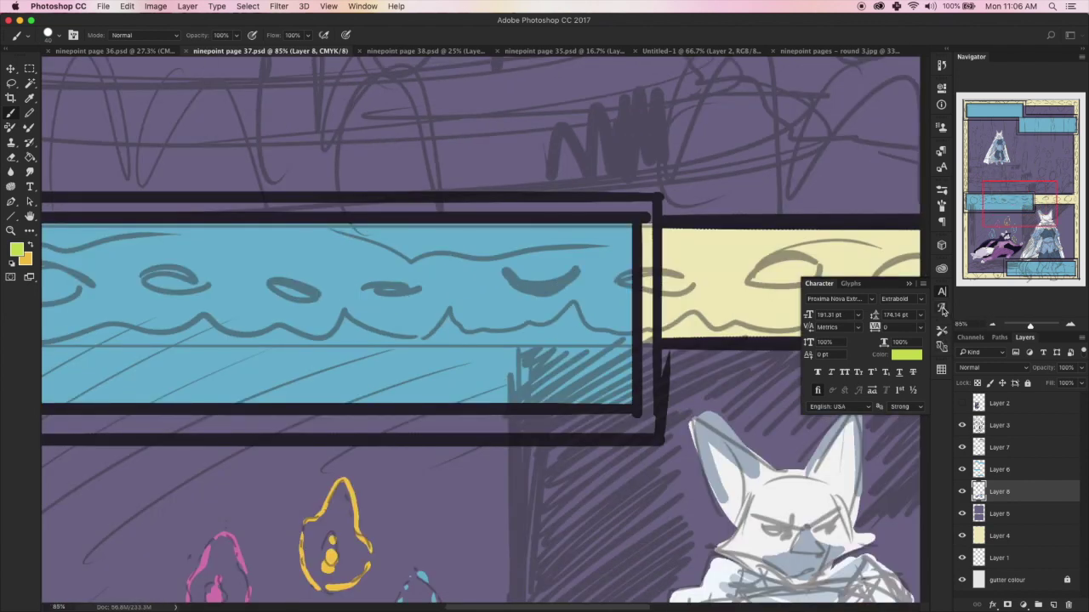
left_click(941, 293)
- Paint two green flames and one orange flame around the caped fox in the middle panel
key("space")
mouse_move(700, 340)
left_mouse_down()
mouse_move(699, 376)
mouse_move(697, 366)
mouse_move(675, 364)
mouse_move(655, 433)
left_mouse_up()
key("z")
left_click_drag(464, 204, 462, 219)
left_click_drag(346, 251, 345, 266)
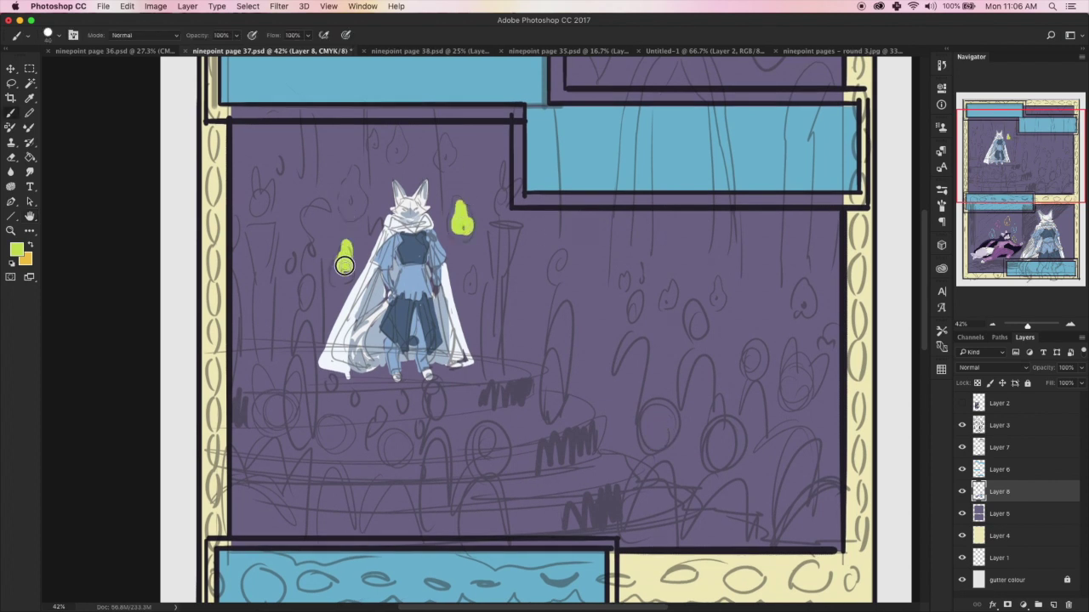
mouse_move(353, 189)
left_mouse_down()
mouse_move(350, 210)
mouse_move(353, 181)
left_mouse_up()
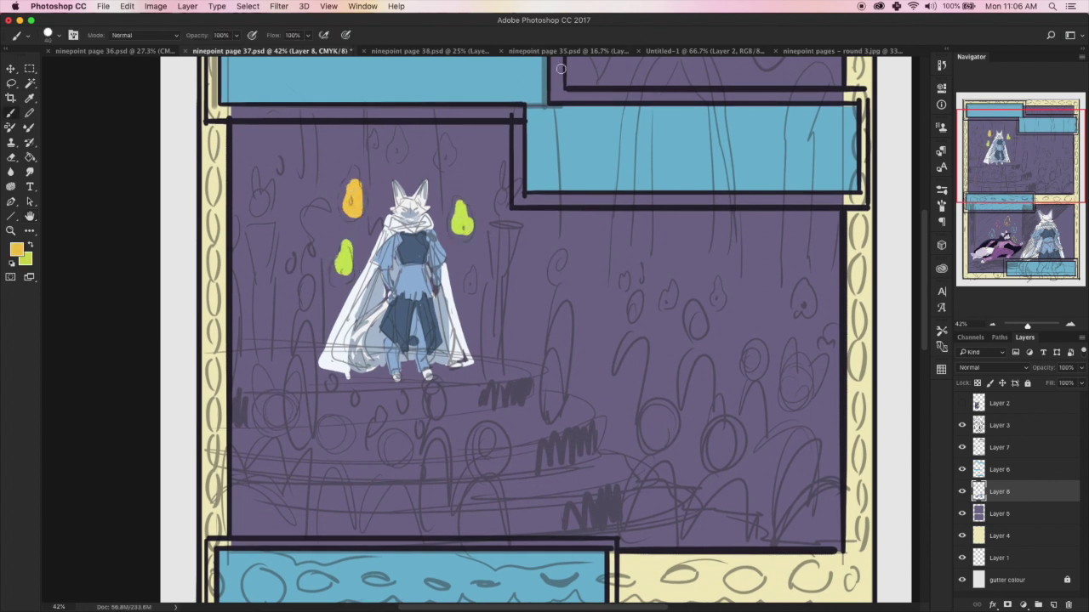
- Sample pink from page 35 and add pink and blue flames around the caped fox on page 37
left_click(563, 51)
key("i")
key("x")
left_click(255, 51)
key("b")
mouse_move(427, 170)
left_mouse_down()
mouse_move(442, 147)
mouse_move(438, 162)
mouse_move(398, 155)
left_mouse_up()
key("x")
left_click_drag(472, 264, 473, 274)
left_click(326, 229)
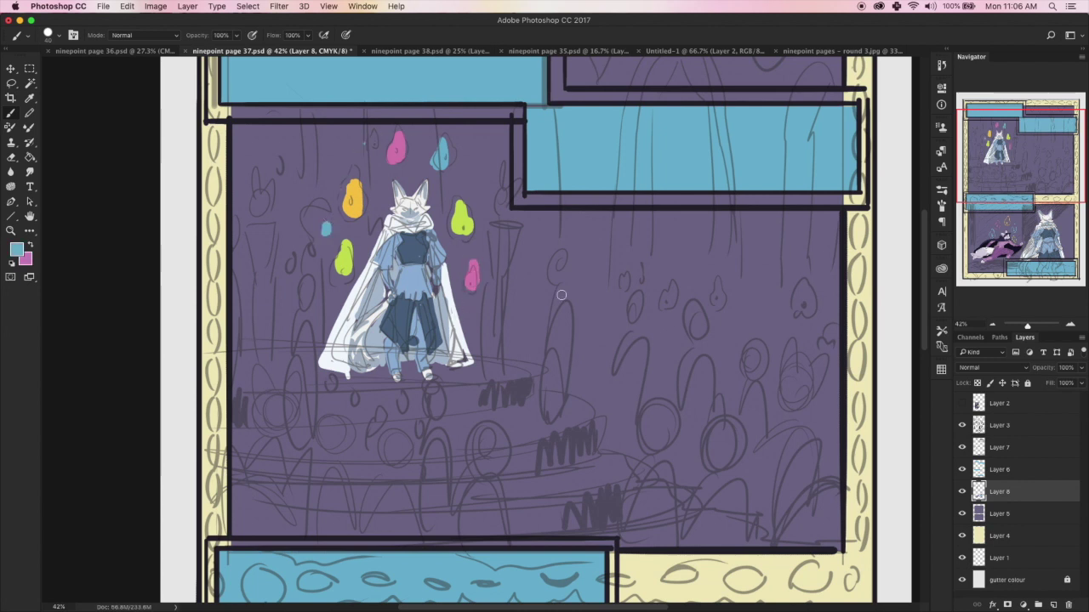
- Paint blue and pink flames across the right half of the middle panel
mouse_move(724, 311)
left_mouse_down()
mouse_move(719, 285)
mouse_move(717, 300)
left_mouse_up()
key("x")
mouse_move(791, 322)
left_mouse_down()
mouse_move(787, 305)
mouse_move(800, 312)
left_mouse_up()
left_click_drag(638, 401, 628, 381)
key("x")
left_click_drag(626, 289, 624, 269)
- Paint blue flames and small blue sparks down the left side of the middle panel and beneath the caped fox
left_click_drag(274, 362, 269, 332)
left_click_drag(240, 379, 238, 394)
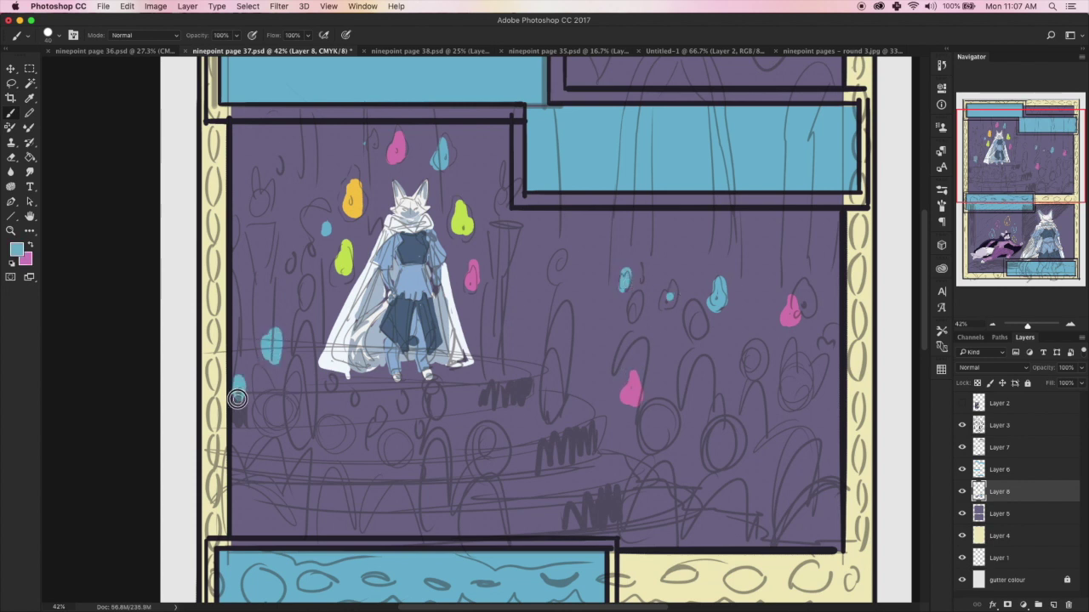
left_click_drag(339, 415, 338, 396)
left_click_drag(299, 349, 298, 343)
left_click_drag(291, 241, 293, 259)
left_click_drag(274, 169, 270, 155)
left_click(246, 177)
- Paint pink flames of varying sizes left of and below the caped fox and across the right half of the panel
key("x")
left_click_drag(282, 208, 283, 217)
mouse_move(377, 426)
left_mouse_down()
mouse_move(376, 407)
mouse_move(404, 401)
left_mouse_up()
mouse_move(288, 487)
left_mouse_down()
mouse_move(295, 454)
mouse_move(294, 506)
left_mouse_up()
left_click(254, 446)
mouse_move(740, 410)
left_mouse_down()
mouse_move(739, 398)
mouse_move(739, 409)
left_mouse_up()
left_click_drag(787, 240, 782, 261)
left_click_drag(833, 431, 830, 453)
- Add blue flames by the steps, small blue sparks beside the caped fox, and a small pink flame above it
key("x")
left_click_drag(604, 418, 608, 393)
left_click_drag(455, 432, 458, 405)
left_click(478, 246)
left_click(467, 178)
key("x")
left_click_drag(375, 147, 373, 139)
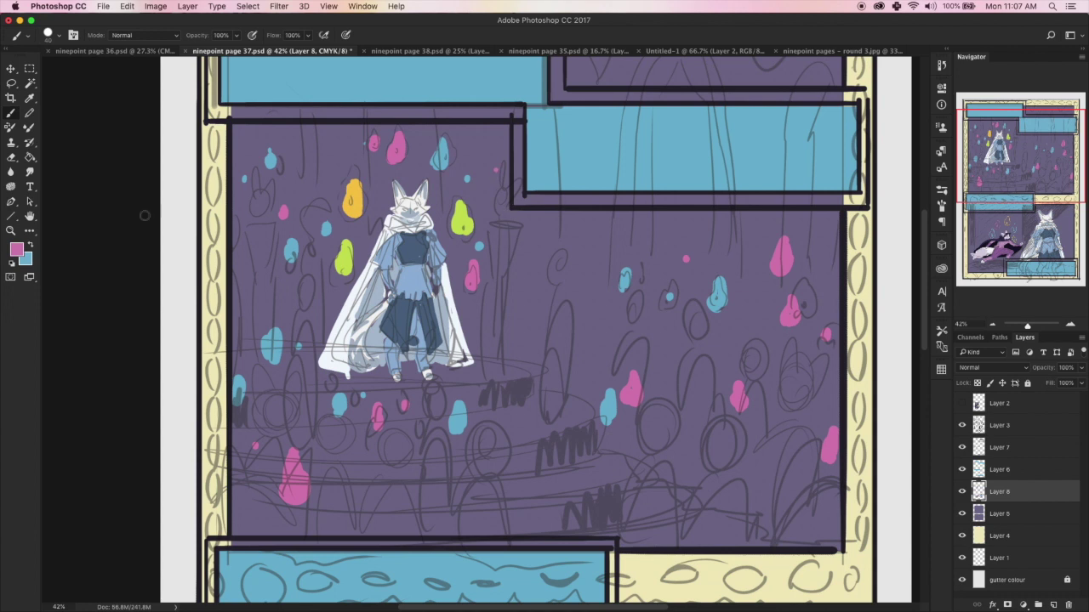
- Sample orange from the existing flame and paint orange flames above left of the fox, over the steps, and just right of them
left_click(356, 209, "alt")
left_click_drag(300, 165, 299, 145)
left_click(306, 216)
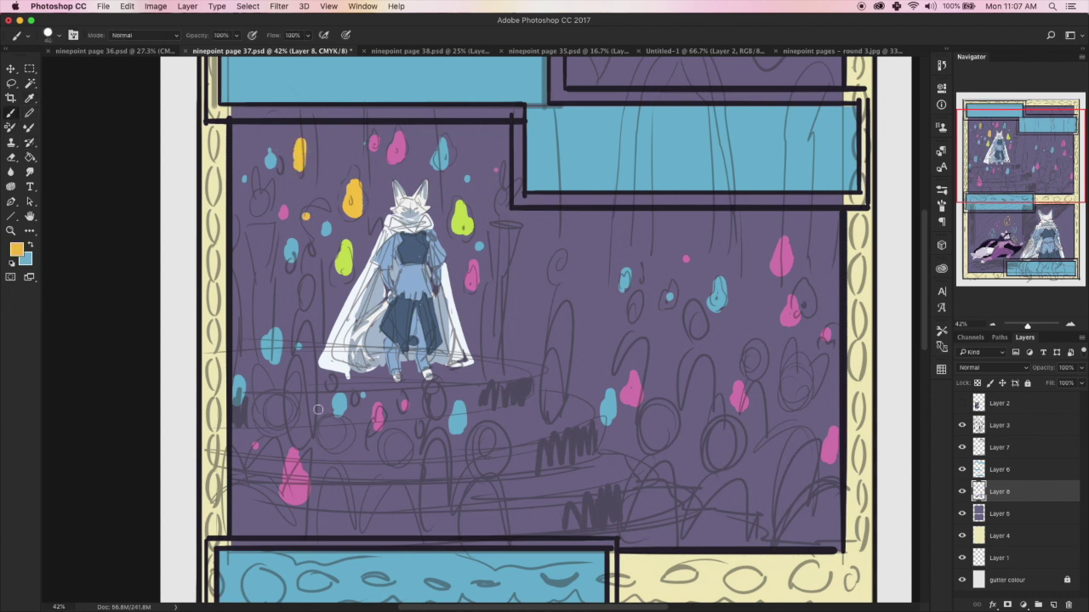
left_click_drag(318, 409, 309, 435)
left_click(357, 465)
left_click_drag(495, 417, 495, 398)
left_click_drag(416, 473, 417, 446)
left_click_drag(650, 293, 650, 273)
left_click_drag(628, 473, 635, 433)
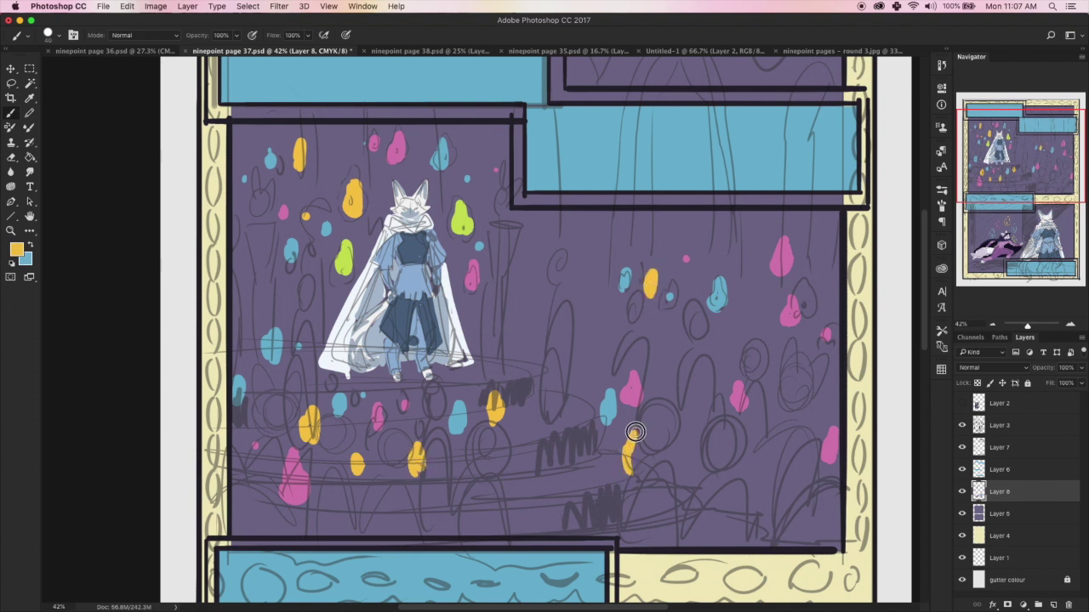
- Paint orange flames and small sparks along the right side of the middle panel
left_click_drag(723, 410, 719, 427)
left_click_drag(769, 300, 767, 283)
left_click(813, 248)
left_click_drag(814, 257, 811, 234)
left_click(831, 314)
left_click_drag(808, 470, 804, 433)
left_click(821, 483)
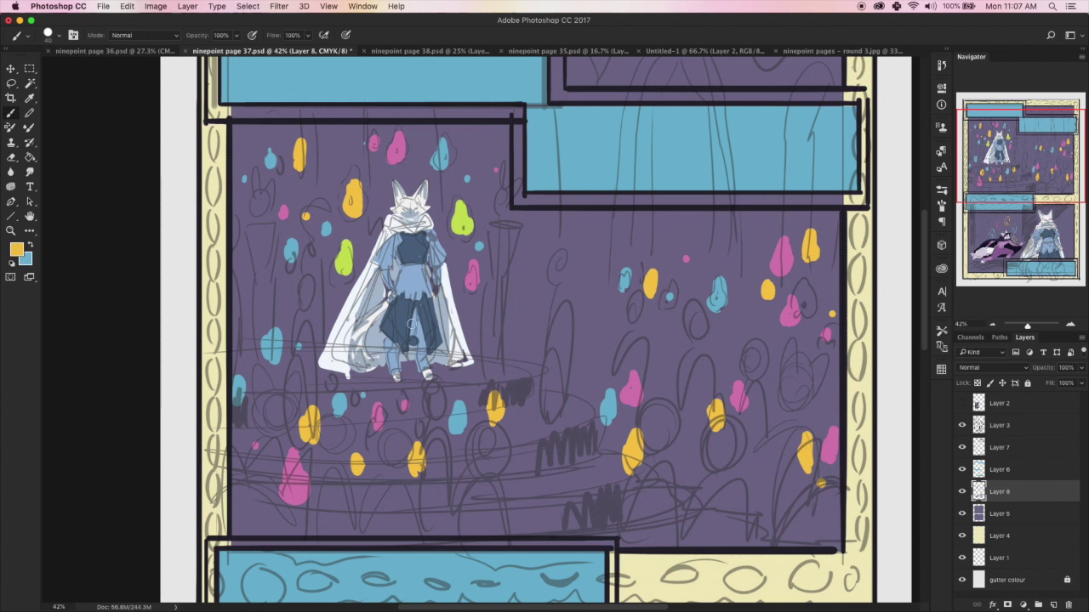
- Sample the green flame colour and paint green flames across the right half and small ones beside the caped fox
left_click(469, 212, "alt")
left_click(607, 294)
left_click(493, 156)
left_click(244, 198)
left_click_drag(677, 398, 679, 357)
left_click_drag(757, 245, 759, 225)
left_click(772, 451)
left_click_drag(772, 442, 776, 427)
left_click(837, 387)
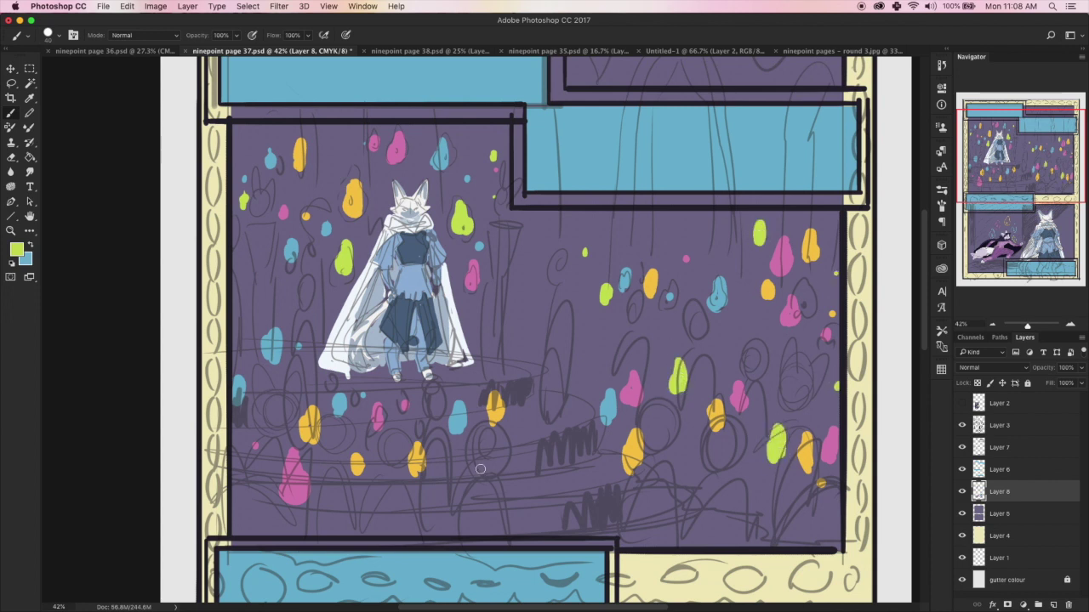
- Dot small green sparks at the lower left of the middle panel and save the page
left_click(283, 389)
left_click(243, 336)
left_click(254, 316)
key("super+s")
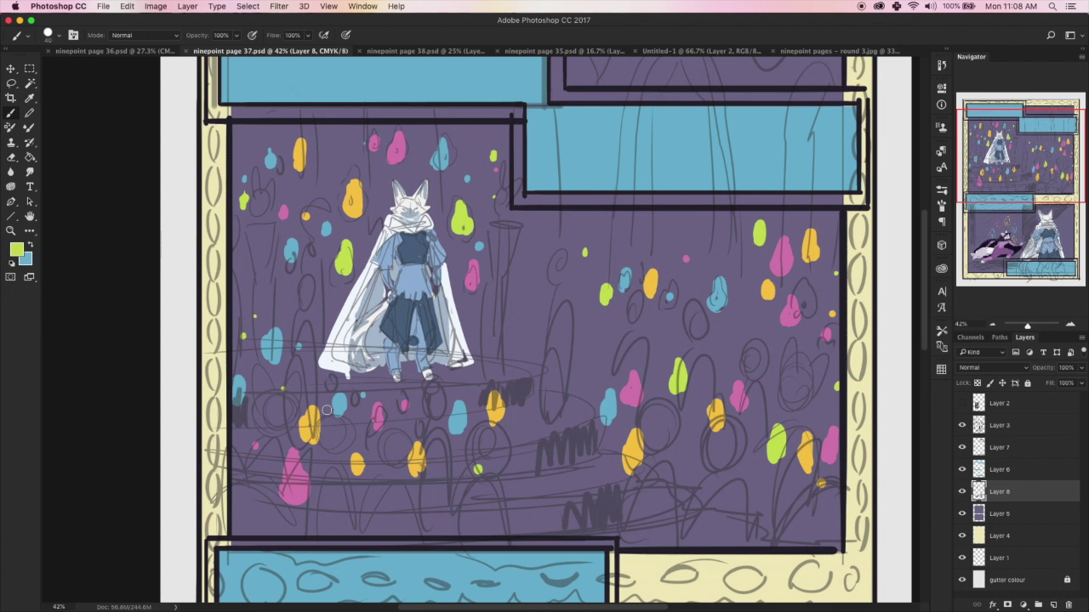
- On a new layer, mix a lighter purple from the background colour, then outline and fill the stepped platform under the caped fox
left_click_drag(1031, 179, 1029, 196)
left_click(1053, 605)
left_click(30, 99)
left_click(483, 287)
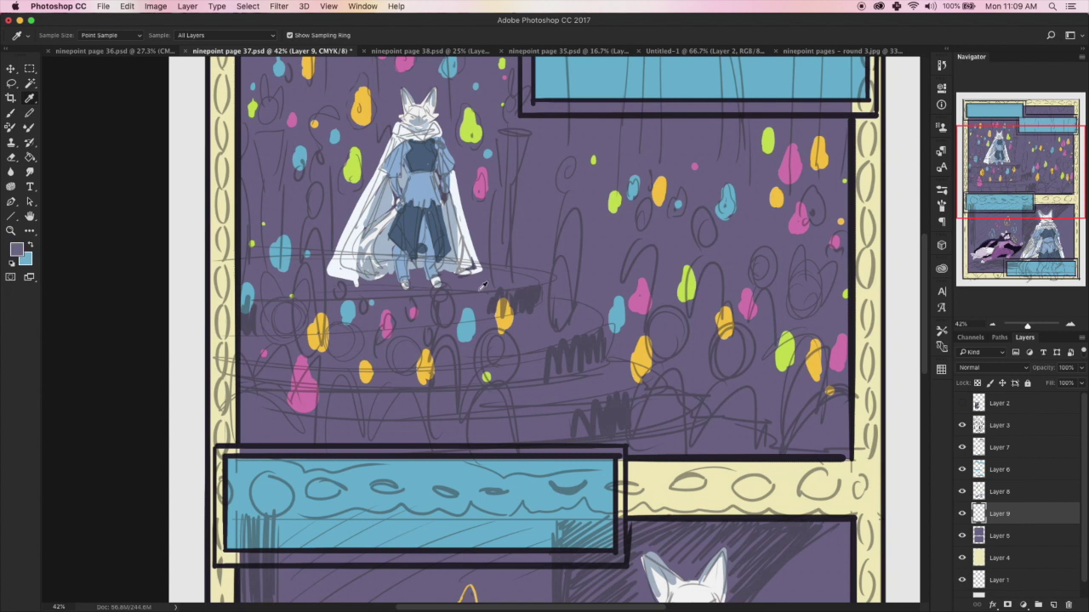
left_click(16, 249)
left_click(223, 233)
left_click(425, 178)
left_click(12, 113)
mouse_move(238, 259)
left_mouse_down()
mouse_move(535, 272)
mouse_move(541, 298)
mouse_move(576, 306)
mouse_move(613, 359)
mouse_move(661, 386)
mouse_move(656, 409)
mouse_move(705, 434)
mouse_move(705, 447)
mouse_move(753, 449)
left_mouse_up()
mouse_move(240, 261)
left_mouse_down()
mouse_move(241, 441)
mouse_move(741, 452)
left_mouse_up()
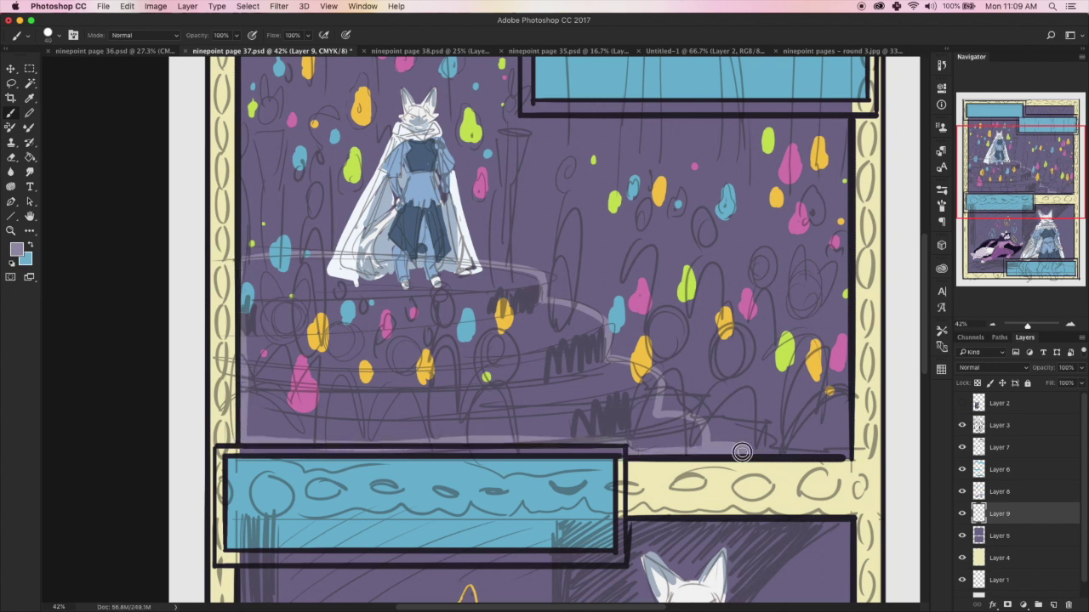
key("g")
left_click(520, 412)
- Clean up the right edges of the platform's steps by erasing overspill and repainting the gaps
key("b")
key("e")
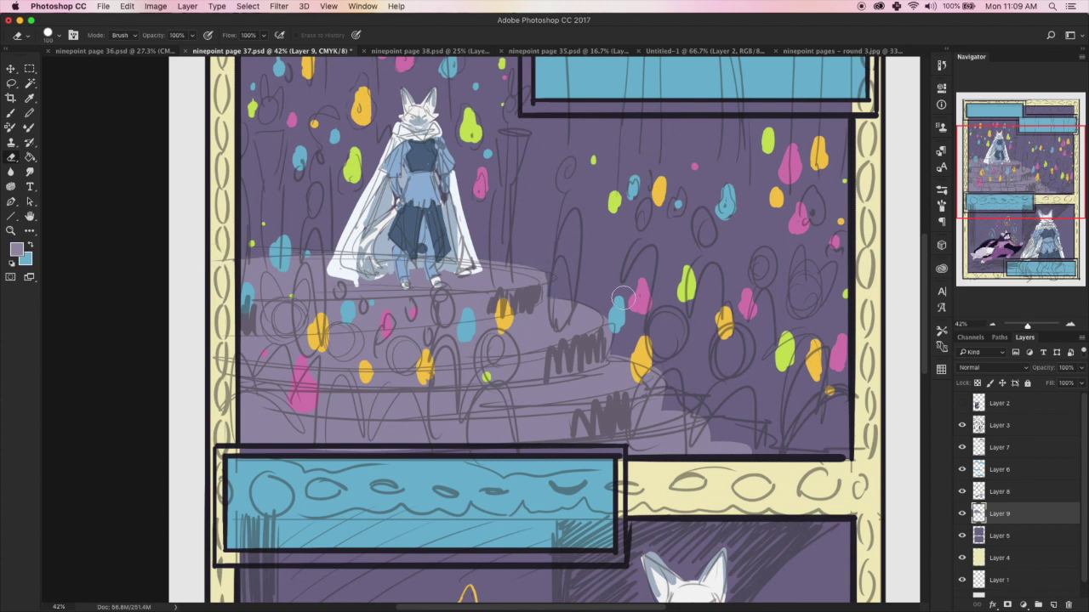
left_click(550, 292)
left_click(546, 296)
mouse_move(619, 309)
left_mouse_down()
mouse_move(544, 301)
mouse_move(666, 377)
mouse_move(668, 397)
mouse_move(759, 441)
mouse_move(720, 445)
left_mouse_up()
key("b")
mouse_move(669, 414)
left_mouse_down()
mouse_move(713, 427)
mouse_move(709, 449)
mouse_move(753, 451)
left_mouse_up()
left_click_drag(533, 305, 603, 313)
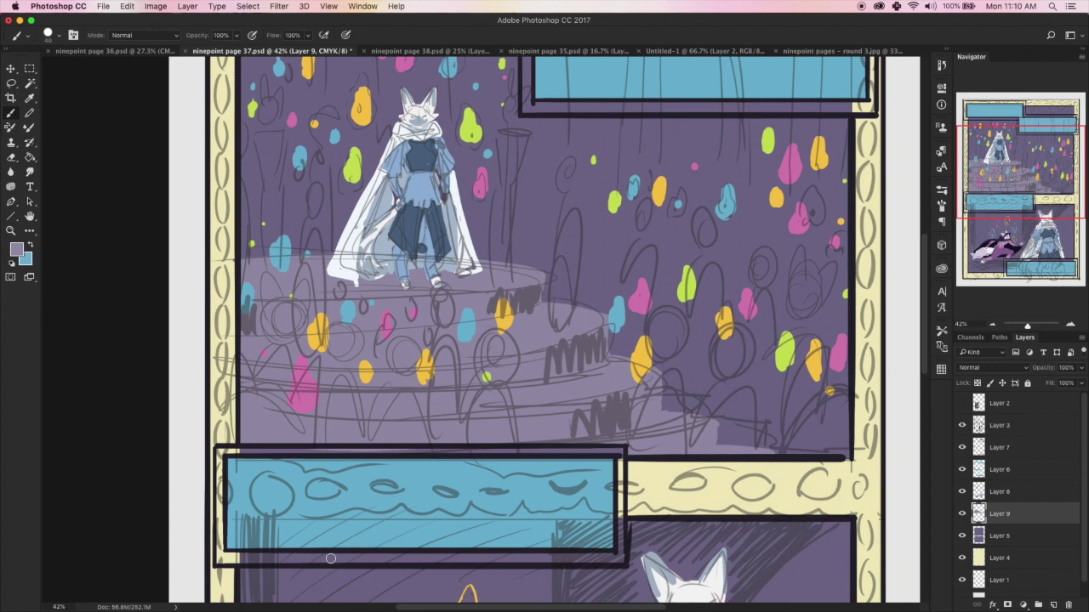
- Mix a dark purple from the background colour, then outline and fill the diagonal wall shadow behind the large fox in the bottom panel
left_click_drag(1031, 209, 1039, 271)
left_click(31, 99)
left_click(493, 343)
left_click(16, 250)
left_click(246, 276)
left_click(454, 180)
left_click(11, 114)
left_click_drag(510, 173, 511, 450)
left_click_drag(510, 350, 512, 463)
mouse_move(688, 259)
left_mouse_down()
mouse_move(760, 186)
mouse_move(582, 158)
left_mouse_up()
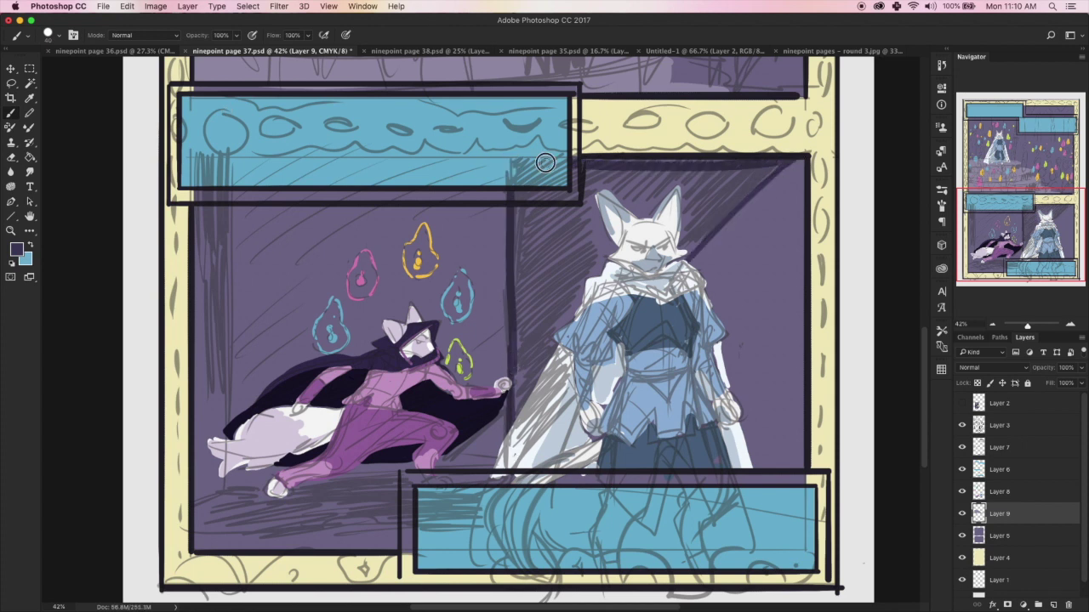
key("g")
left_click(552, 259)
- Outline and fill the dark pillar at the bottom panel's left edge, and paint a dark floor shadow under the running figure
key("b")
mouse_move(791, 167)
left_mouse_down()
mouse_move(739, 208)
mouse_move(766, 183)
left_mouse_up()
mouse_move(228, 207)
left_mouse_down()
mouse_move(228, 426)
mouse_move(201, 311)
mouse_move(201, 190)
mouse_move(199, 204)
left_mouse_up()
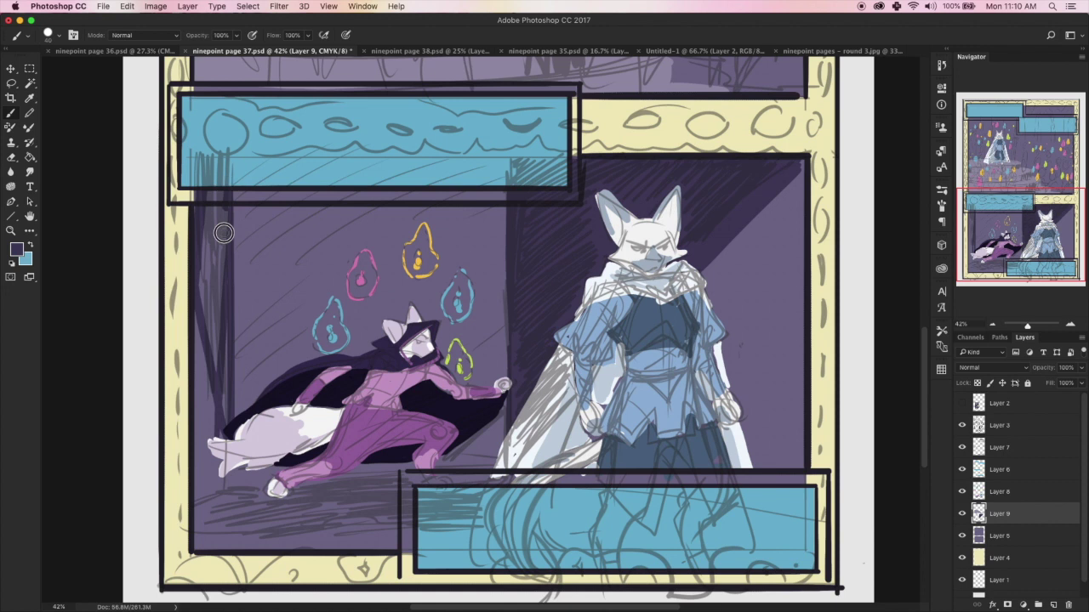
key("g")
left_click(218, 293)
key("b")
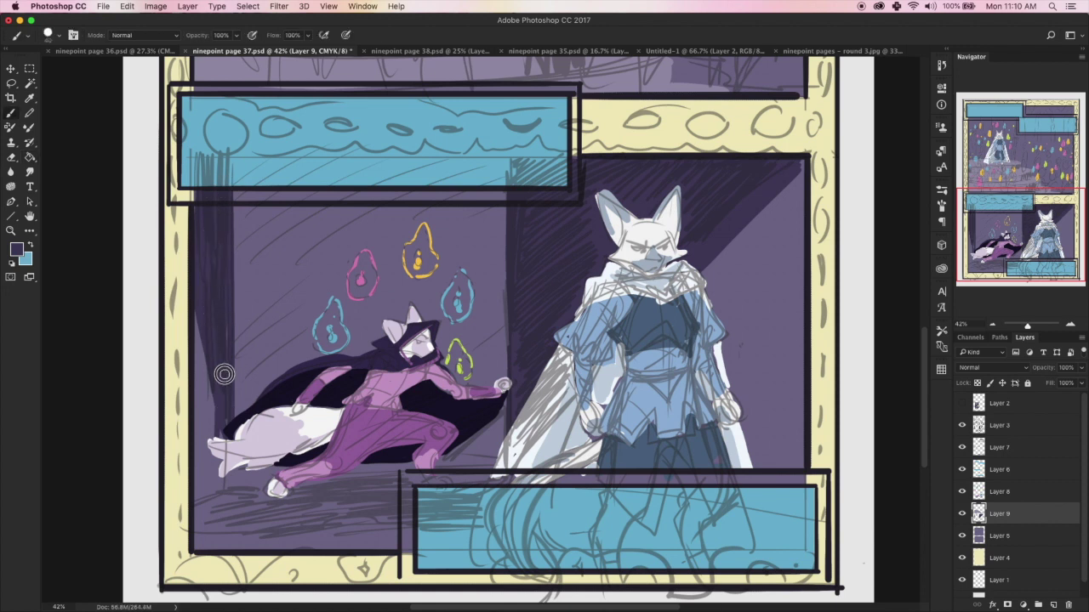
mouse_move(303, 483)
left_mouse_down()
mouse_move(501, 508)
mouse_move(412, 480)
mouse_move(459, 458)
mouse_move(356, 469)
left_mouse_up()
- Choose a mid purple and block in the lower left wall and the lit wall area right of the large fox
left_click(16, 248)
left_click(234, 257)
left_click(453, 181)
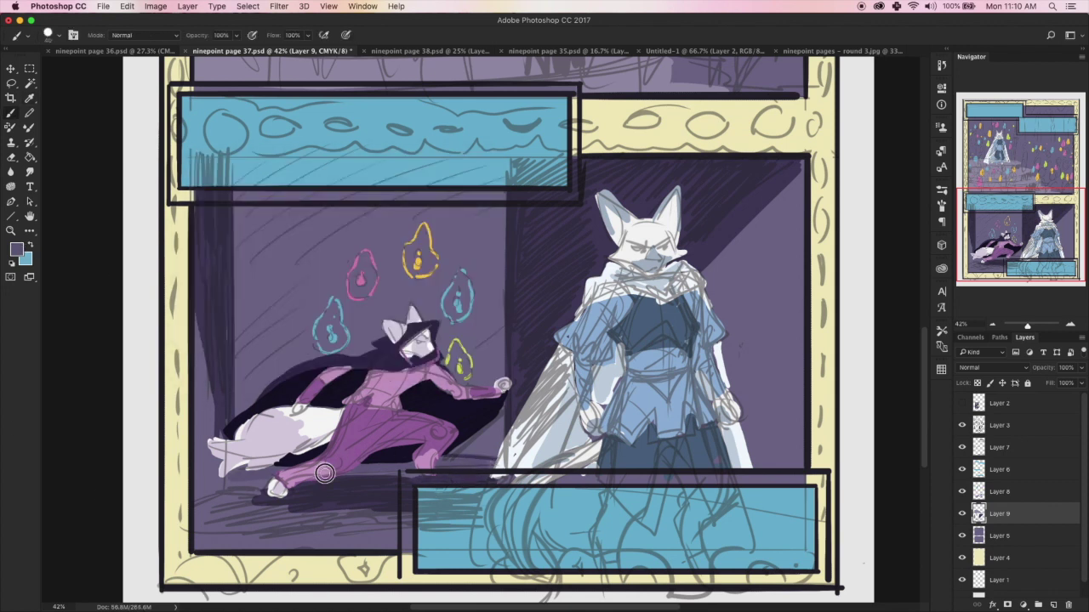
left_click_drag(193, 332, 216, 442)
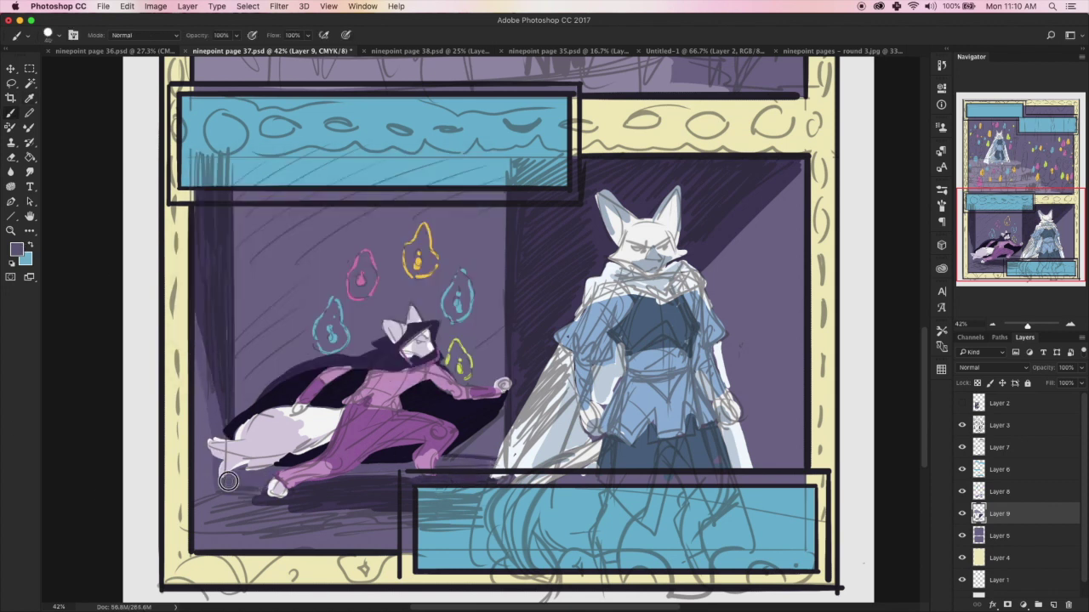
mouse_move(206, 486)
left_mouse_down()
mouse_move(204, 402)
mouse_move(197, 450)
left_mouse_up()
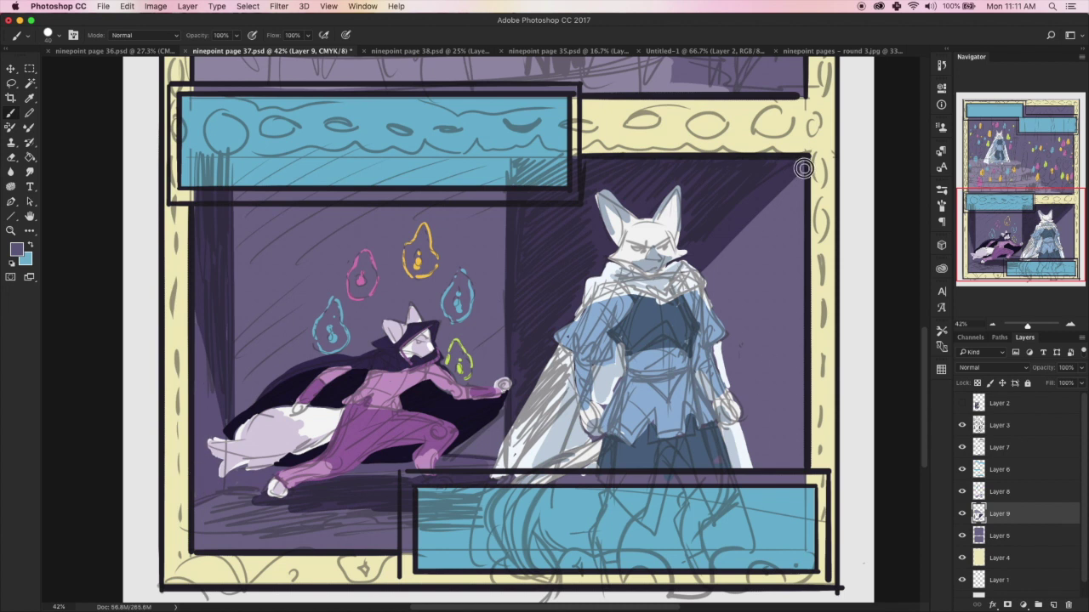
left_click_drag(803, 164, 711, 264)
mouse_move(807, 480)
left_mouse_down()
mouse_move(799, 177)
mouse_move(799, 468)
left_mouse_up()
key("g")
left_click(752, 371)
key("b")
- Choose a deeper purple and shade the diagonal shadow edge, the left wall and the floor of the bottom panel
left_click(17, 250)
left_click(240, 267)
left_click(462, 182)
mouse_move(798, 167)
left_mouse_down()
mouse_move(691, 302)
mouse_move(708, 299)
mouse_move(680, 292)
left_mouse_up()
mouse_move(197, 308)
left_mouse_down()
mouse_move(205, 400)
mouse_move(194, 317)
left_mouse_up()
left_click_drag(221, 501, 387, 555)
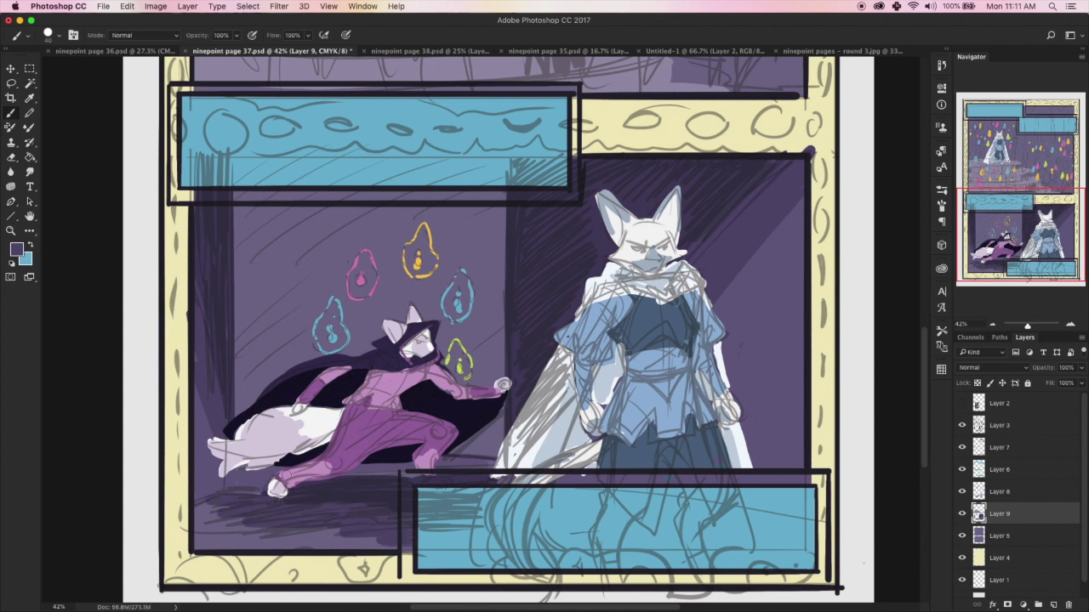
- Shade the back wall behind the running figure and the small flames with progressively darker purples in diagonal strokes
left_click(16, 249)
left_click(452, 178)
left_click_drag(238, 375, 240, 228)
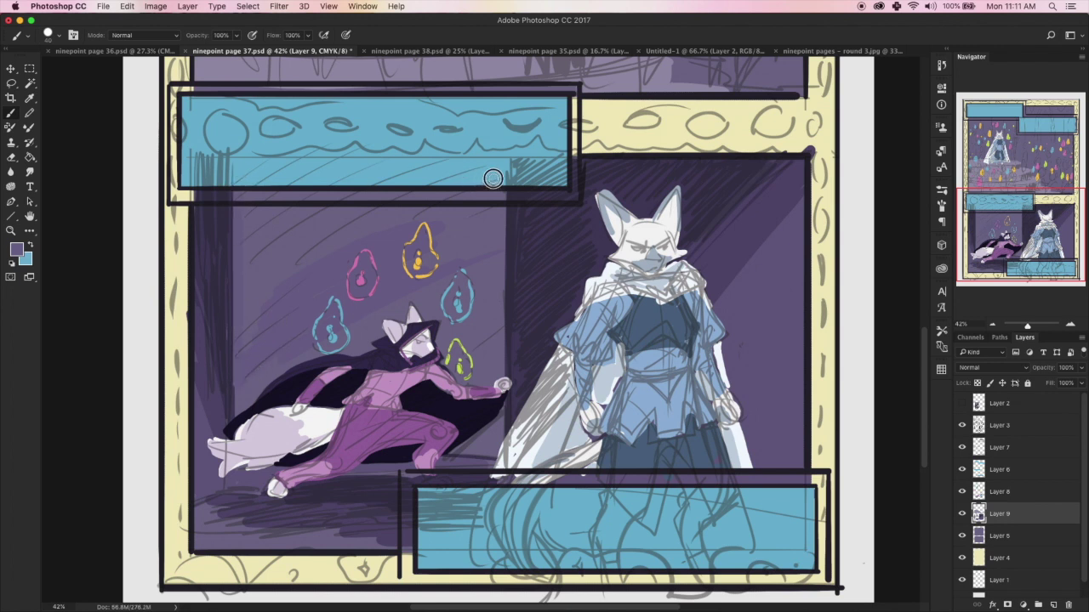
key("g")
key("i")
left_click(17, 249)
left_click(448, 184)
left_click_drag(273, 330, 374, 277)
left_click_drag(277, 296, 446, 233)
mouse_move(302, 283)
left_mouse_down()
mouse_move(415, 234)
mouse_move(308, 263)
mouse_move(394, 184)
mouse_move(280, 184)
mouse_move(241, 292)
mouse_move(246, 365)
mouse_move(272, 238)
mouse_move(255, 269)
left_mouse_up()
left_click(16, 250)
left_click(240, 264)
left_click(240, 271)
left_click(451, 182)
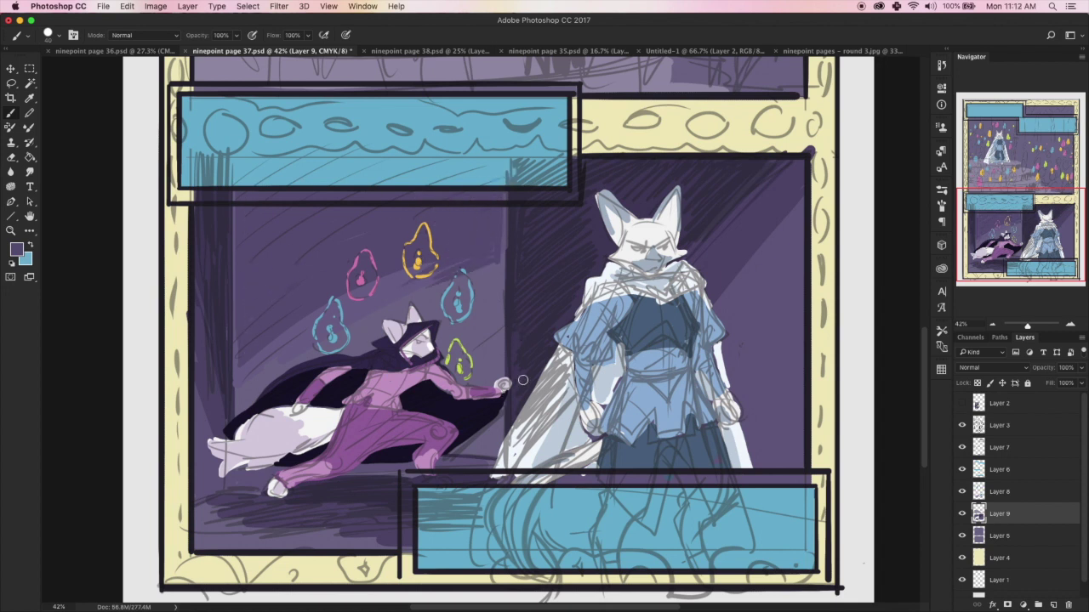
- Choose a very dark purple, deepen the shadows behind the large fox and on the left pillar, and save the page
key("super+minus")
key("super+minus")
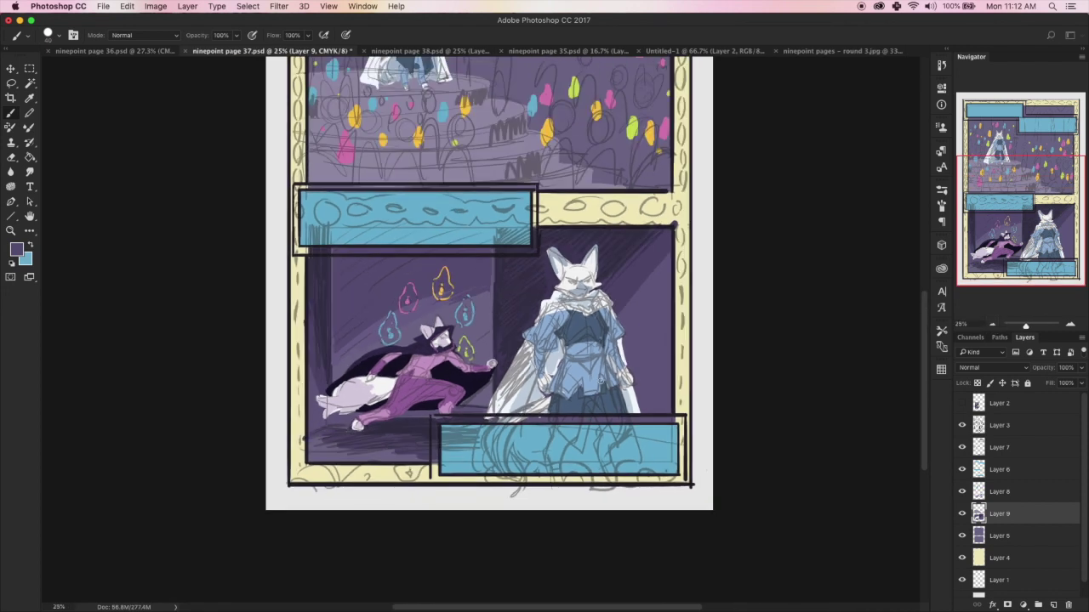
scroll(489, 331, "up", 3)
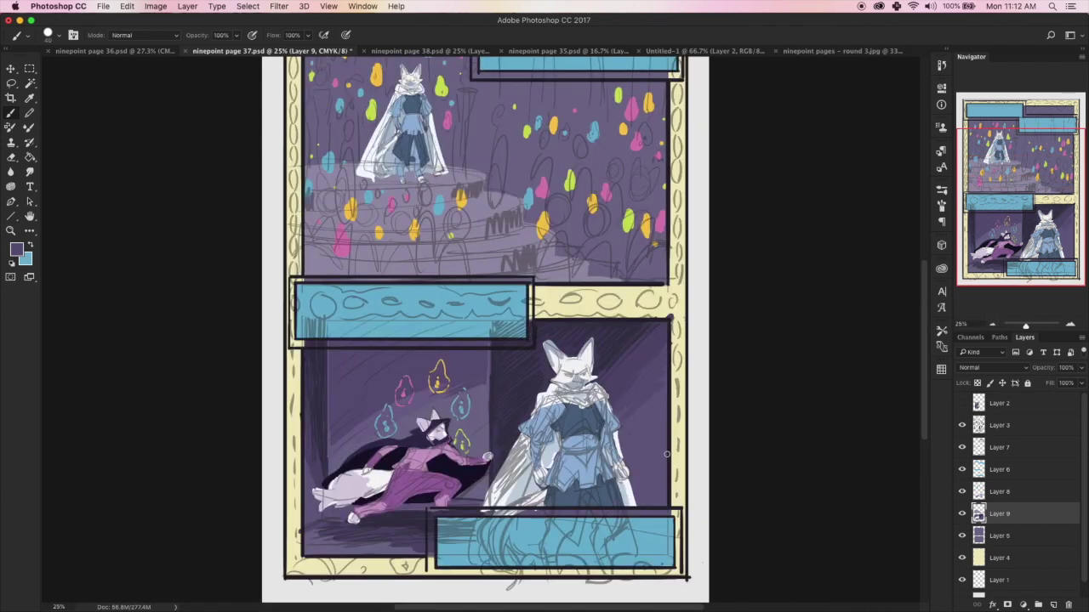
left_click(17, 249)
left_click(268, 277)
key("Return")
left_click(17, 249)
left_click(262, 289)
key("Return")
mouse_move(531, 365)
left_mouse_down()
mouse_move(555, 325)
mouse_move(511, 336)
left_mouse_up()
mouse_move(497, 374)
left_mouse_down()
mouse_move(587, 338)
mouse_move(520, 394)
left_mouse_up()
left_click_drag(315, 354, 328, 468)
key("super+s")
- On Layer 8, erase the tip of the running figure's tail where it overlaps the left pillar, and save
mouse_move(1030, 195)
left_mouse_down()
mouse_move(1032, 172)
mouse_move(1034, 185)
left_mouse_up()
left_click(1019, 498)
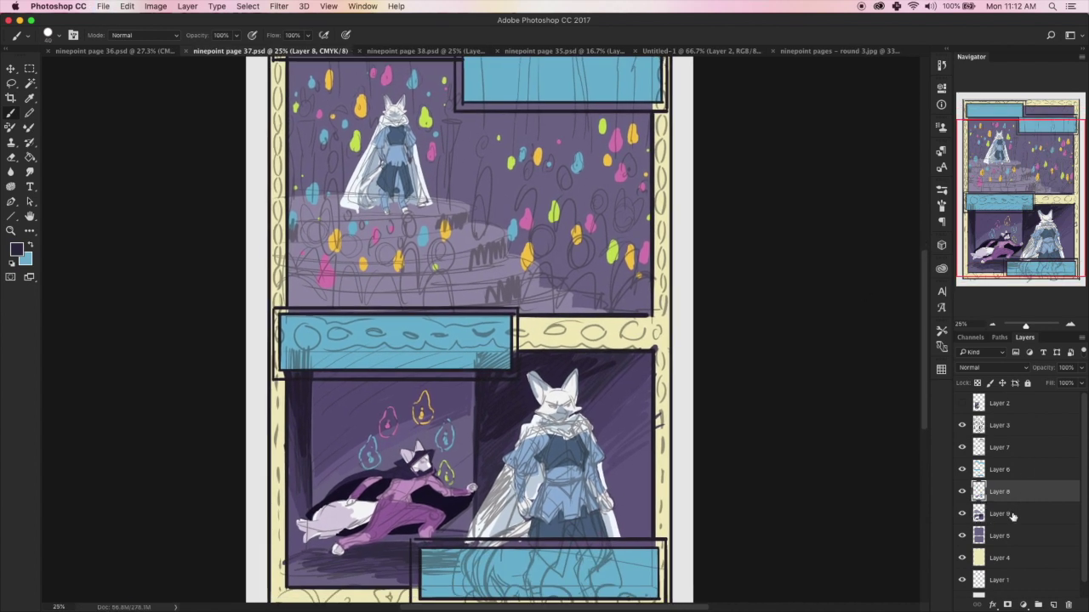
key("e")
left_click(474, 507)
left_click_drag(311, 498, 305, 567)
left_click_drag(297, 527, 298, 545)
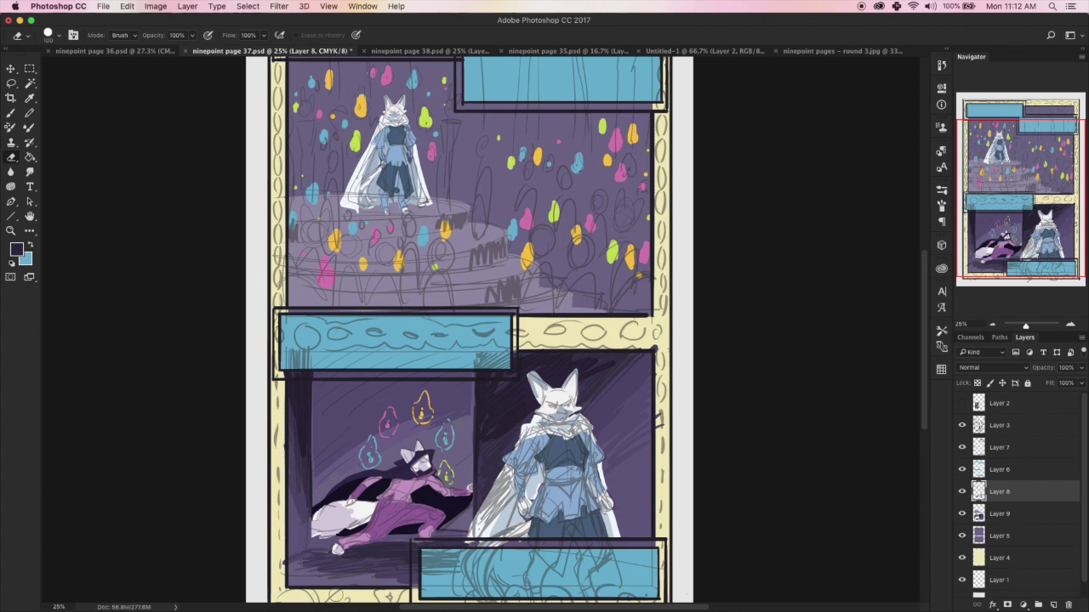
key("super+s")
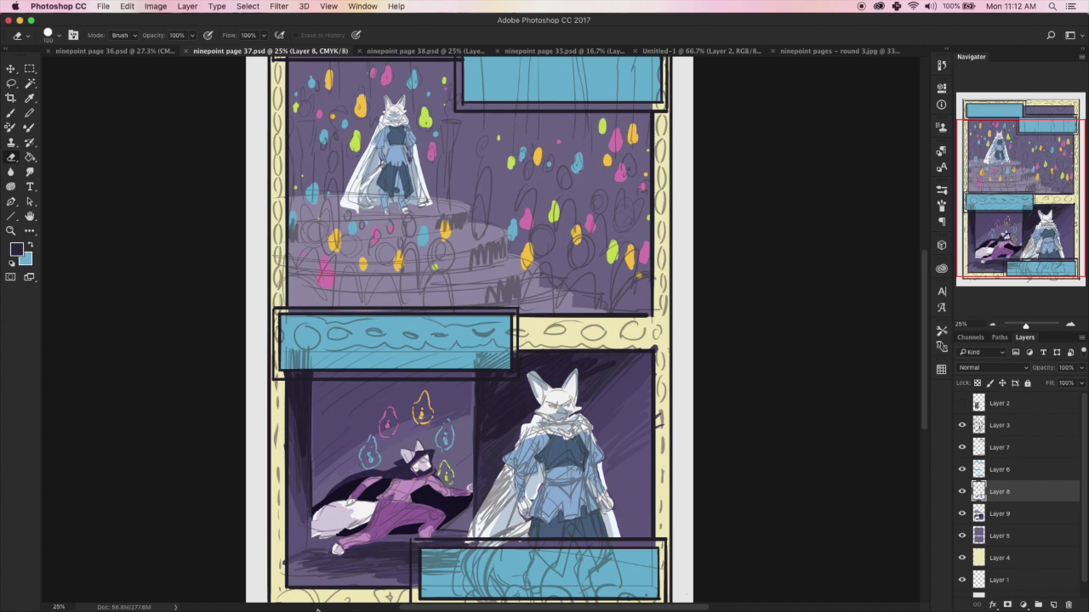
- On Layer 9, sample a dark purple, then outline and fill a tall arched opening in the right half of the middle panel
left_click_drag(1039, 184, 1036, 206)
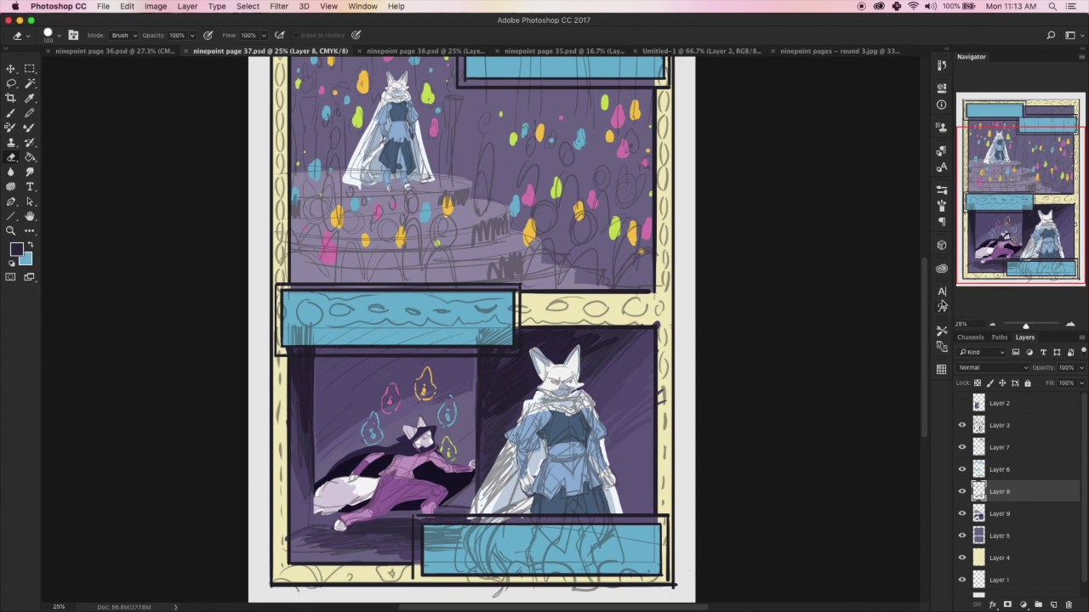
left_click_drag(969, 188, 986, 151)
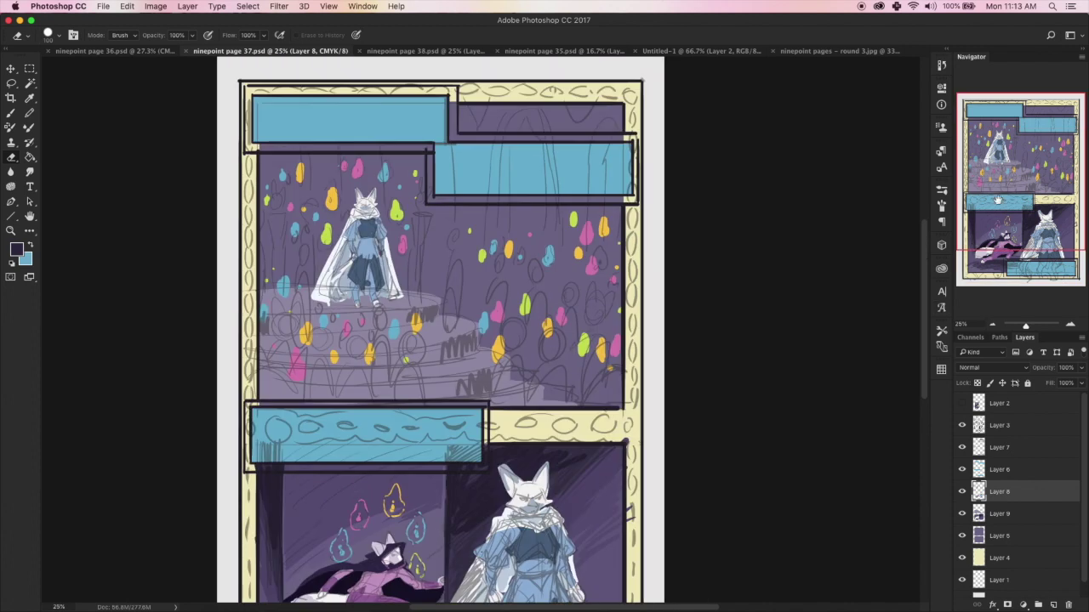
left_click_drag(1006, 194, 1031, 165)
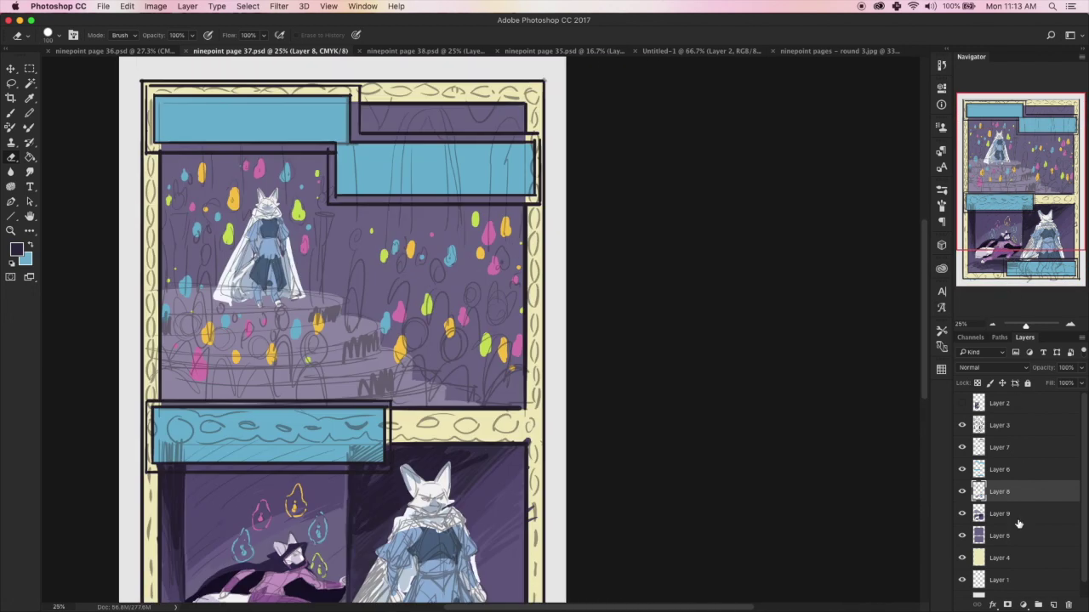
left_click(1008, 514)
key("i")
left_click(11, 113)
mouse_move(425, 110)
left_mouse_down()
mouse_move(391, 290)
mouse_move(451, 240)
mouse_move(456, 209)
mouse_move(454, 391)
mouse_move(391, 342)
left_mouse_up()
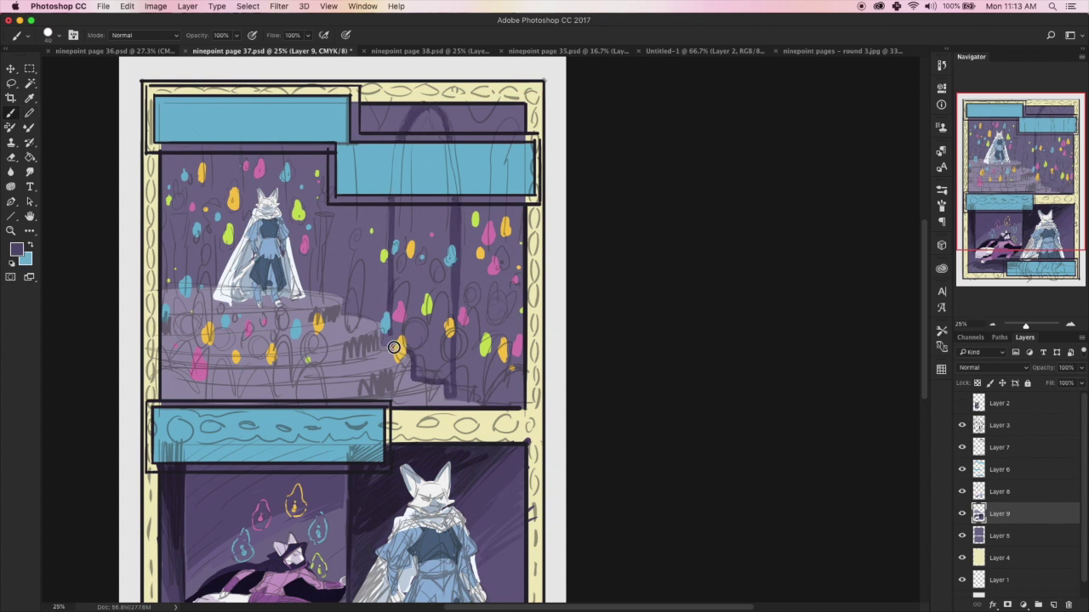
key("g")
left_click(425, 247)
left_click(11, 113)
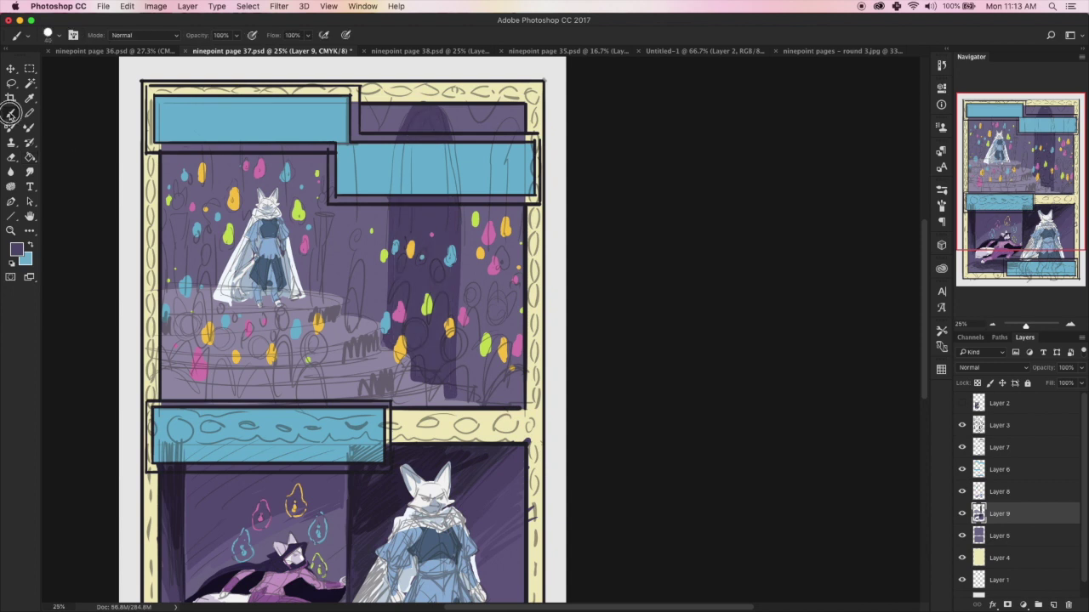
- Outline and fill a second dark purple arch at the right edge of the middle panel
mouse_move(525, 114)
left_mouse_down()
mouse_move(494, 263)
mouse_move(492, 404)
mouse_move(520, 401)
mouse_move(524, 114)
left_mouse_up()
left_click(30, 158)
left_click(496, 286)
left_click(11, 113)
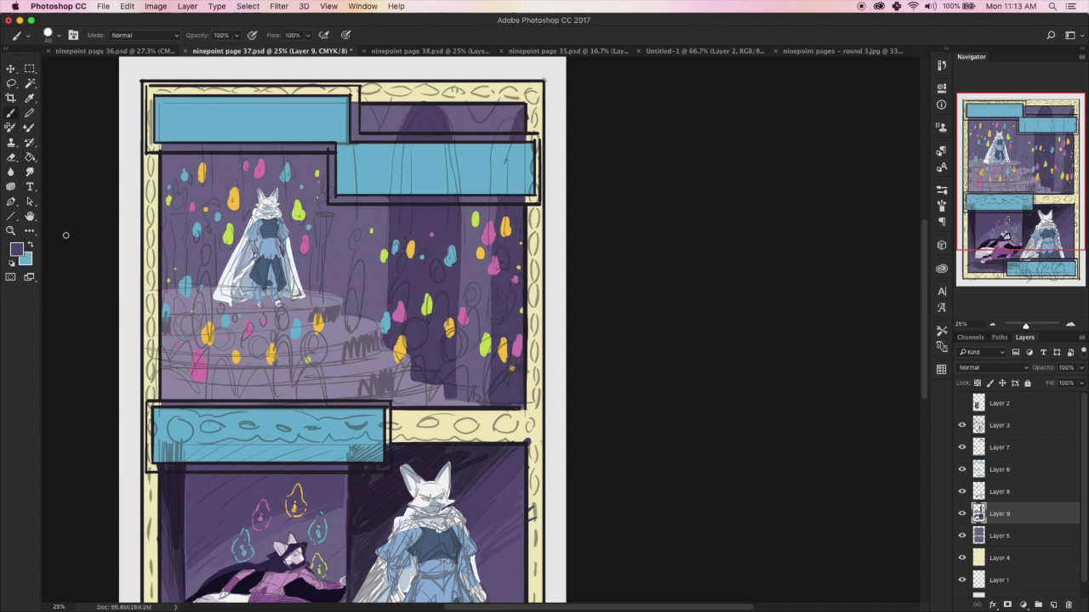
- Outline and fill a dark purple arch behind the standing figure in the middle panel
mouse_move(286, 149)
left_mouse_down()
mouse_move(290, 271)
mouse_move(344, 295)
mouse_move(345, 308)
mouse_move(341, 135)
left_mouse_up()
key("g")
left_click(328, 217)
key("b")
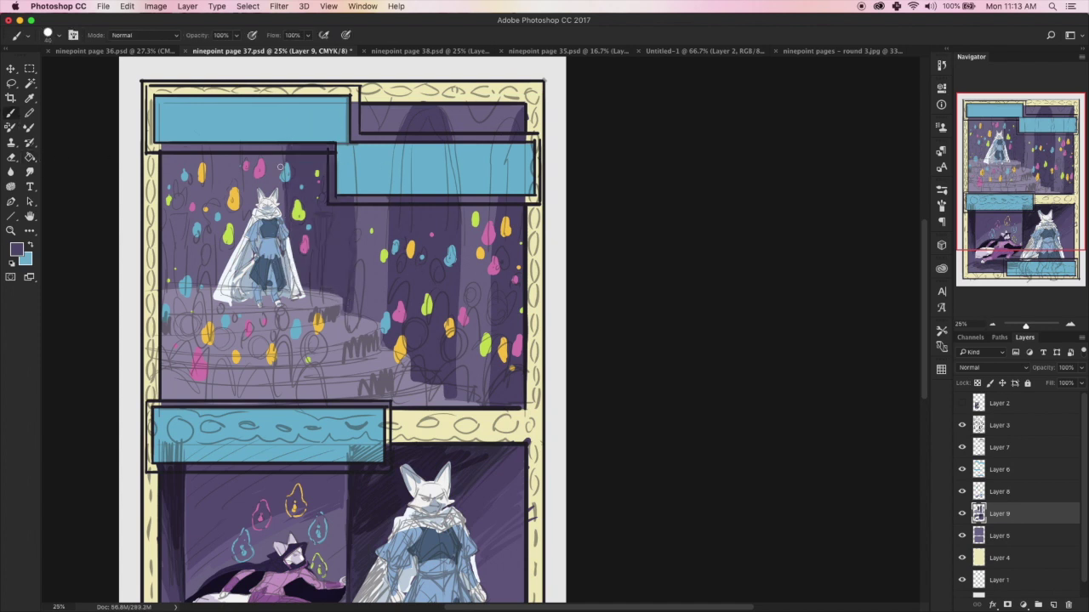
- Outline and fill the dark purple area beside the standing figure's cape, and darken the upper corner at the panel's inner edge
left_click_drag(241, 222, 241, 259)
mouse_move(205, 179)
left_mouse_down()
mouse_move(210, 283)
mouse_move(239, 282)
left_mouse_up()
left_click(31, 156)
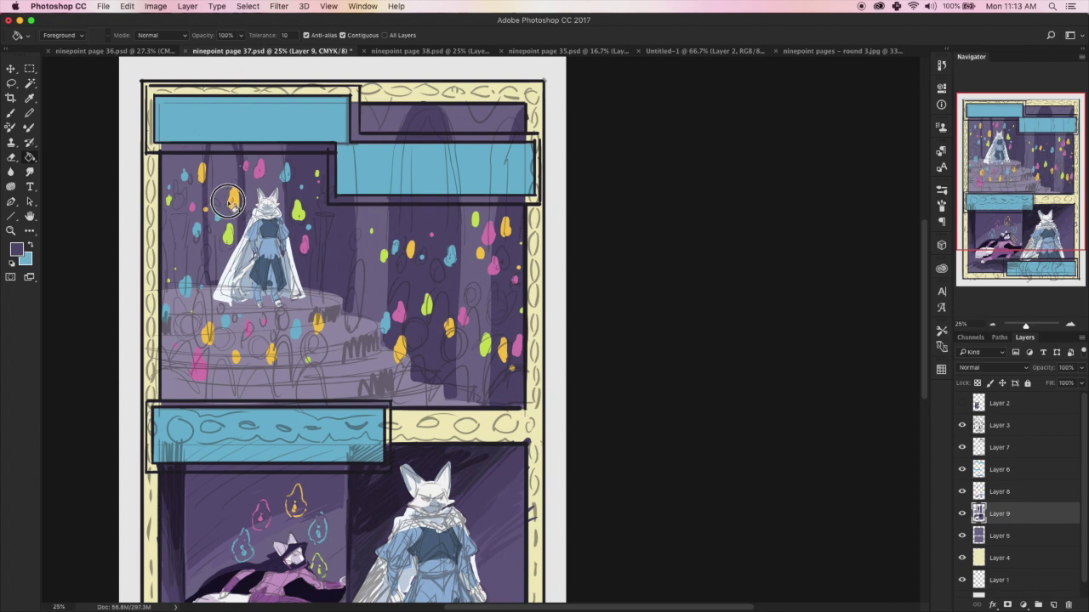
left_click(221, 195)
left_click(11, 111)
mouse_move(166, 158)
left_mouse_down()
mouse_move(162, 195)
mouse_move(163, 157)
left_mouse_up()
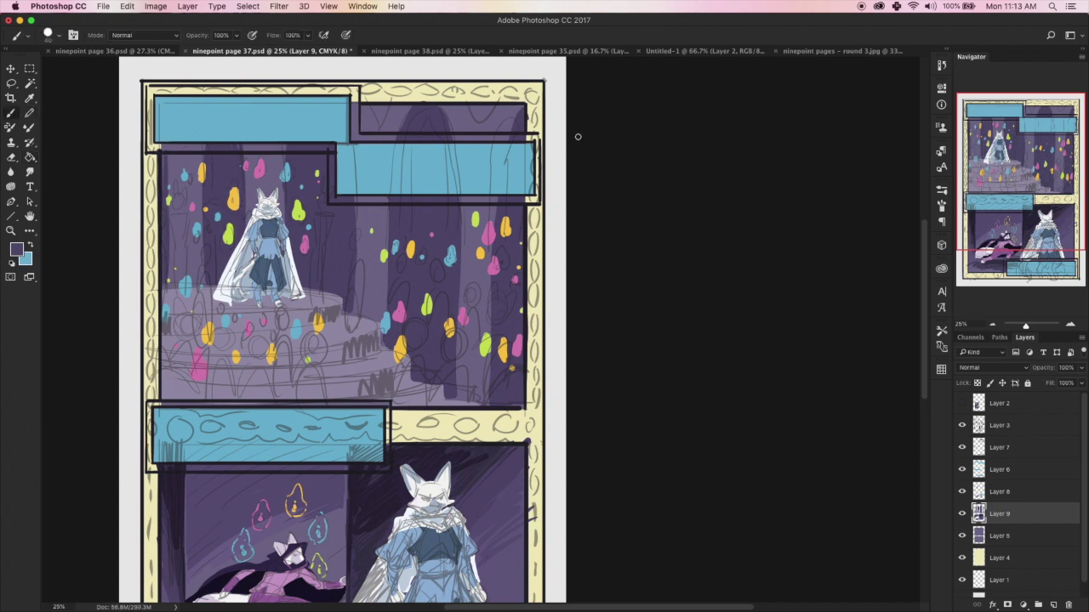
- Add dark purple accents between the arch tops along the panel's upper edge and down the edge of the far-right arch
mouse_move(365, 104)
left_mouse_down()
mouse_move(388, 109)
mouse_move(376, 130)
left_mouse_up()
left_click_drag(467, 100, 502, 101)
left_click_drag(487, 293, 487, 403)
- Shade the risers of the round platform and its steps in dark purple, down to the panel's lower edge
left_click_drag(339, 321, 269, 325)
mouse_move(190, 318)
left_mouse_down()
mouse_move(177, 315)
mouse_move(210, 332)
mouse_move(271, 318)
left_mouse_up()
mouse_move(375, 332)
left_mouse_down()
mouse_move(350, 348)
mouse_move(310, 352)
mouse_move(323, 359)
left_mouse_up()
mouse_move(172, 350)
left_mouse_down()
mouse_move(182, 371)
mouse_move(220, 361)
mouse_move(239, 371)
left_mouse_up()
mouse_move(383, 376)
left_mouse_down()
mouse_move(327, 384)
mouse_move(366, 392)
left_mouse_up()
mouse_move(207, 393)
left_mouse_down()
mouse_move(167, 398)
mouse_move(444, 406)
left_mouse_up()
left_click_drag(244, 369, 333, 360)
mouse_move(203, 390)
left_mouse_down()
mouse_move(298, 390)
mouse_move(213, 361)
mouse_move(274, 319)
mouse_move(231, 320)
left_mouse_up()
left_click_drag(334, 391, 242, 399)
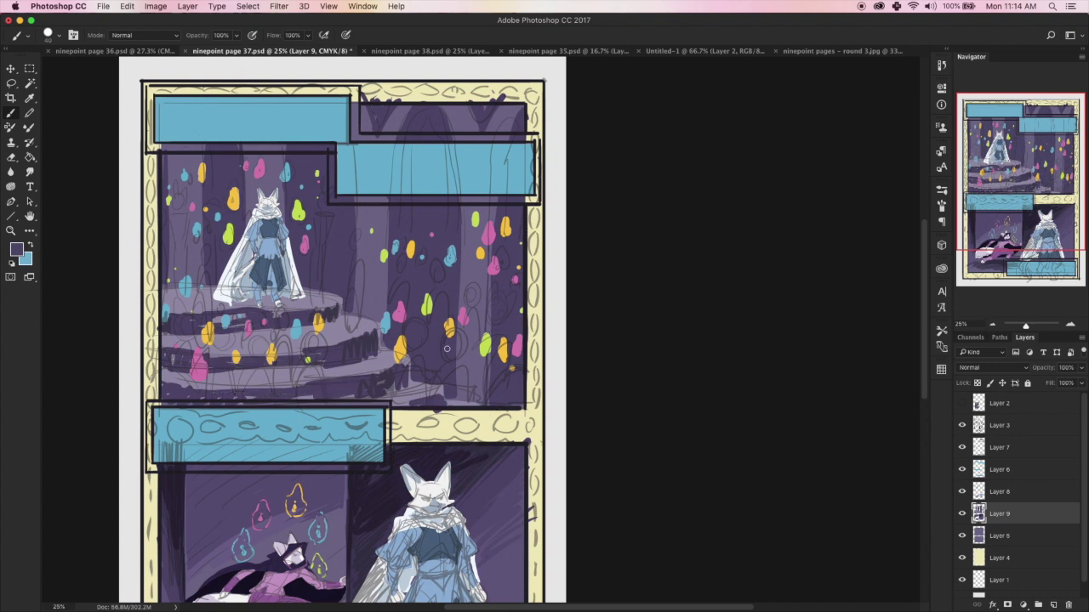
- Choose a muted mid purple, paint it over parts of the steps and platform, and save the page
left_click(17, 249)
left_click(236, 246)
left_click(453, 180)
left_click_drag(336, 384, 381, 382)
mouse_move(314, 353)
left_mouse_down()
mouse_move(341, 359)
mouse_move(221, 370)
left_mouse_up()
left_click_drag(294, 316, 308, 323)
key("ctrl+s")
- Sample the platform's light purple, repaint the top surfaces of the platform and steps with it, and save
left_click(189, 297, "alt")
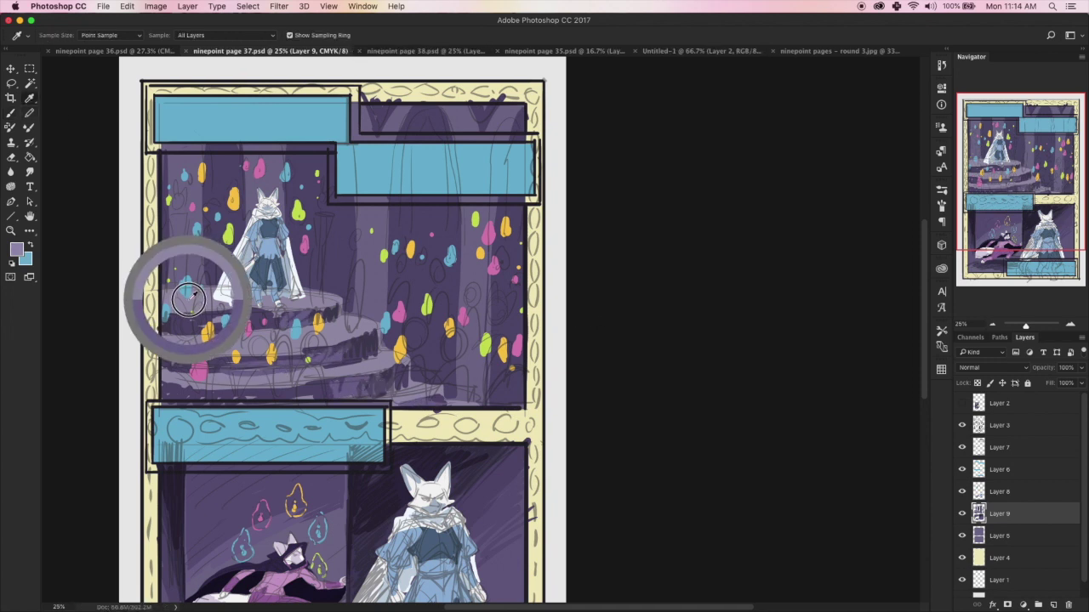
left_click_drag(250, 303, 172, 308)
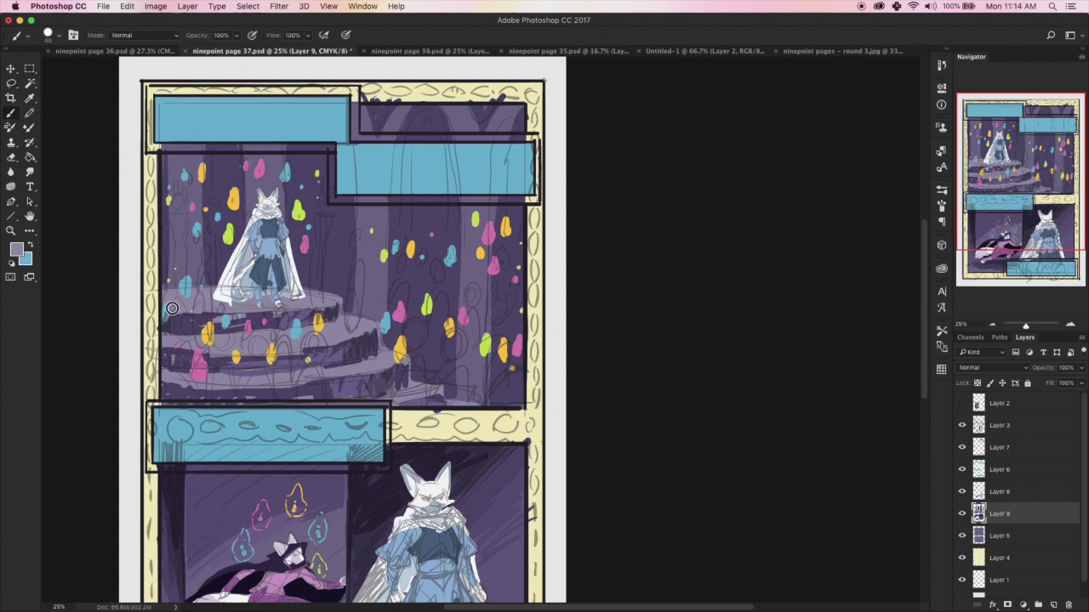
left_click_drag(238, 336, 220, 337)
left_click_drag(326, 348, 304, 349)
mouse_move(374, 379)
left_mouse_down()
mouse_move(294, 388)
mouse_move(171, 383)
left_mouse_up()
left_click_drag(412, 382, 396, 398)
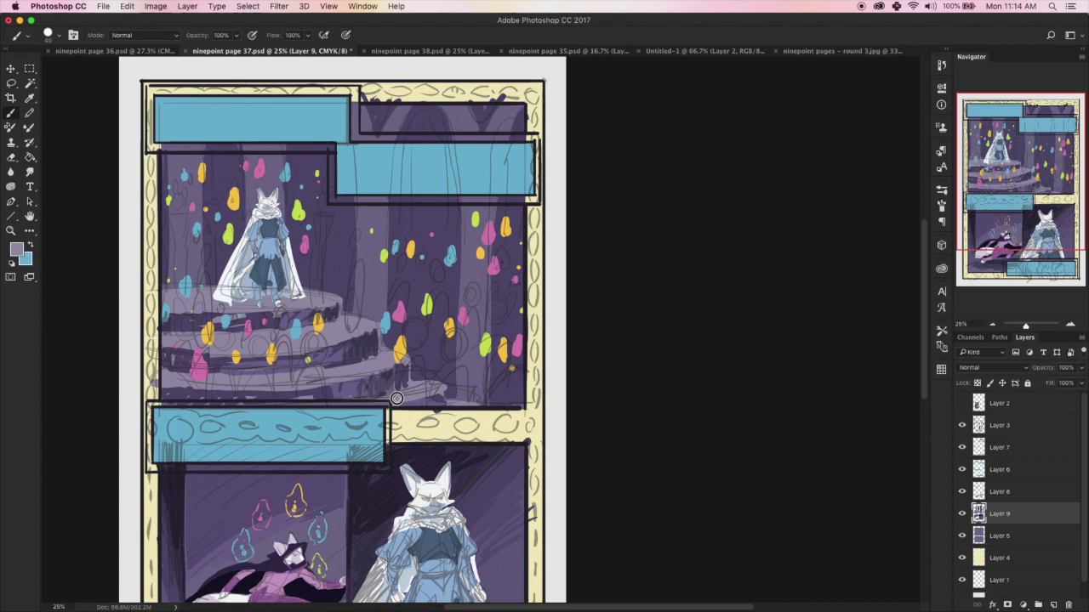
key("cmd+s")
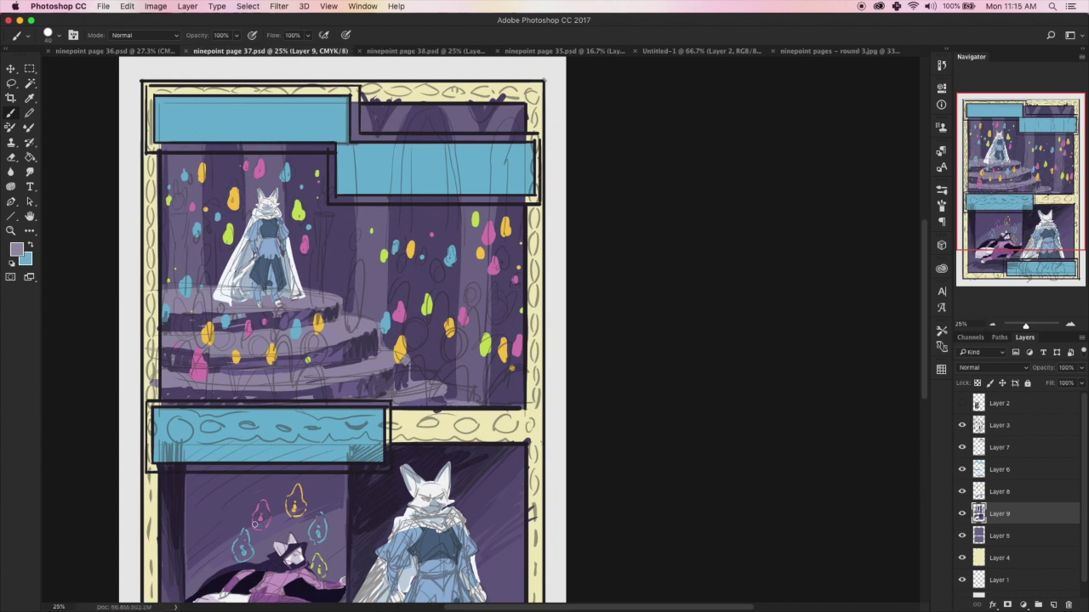
- Choose a pale lavender and highlight the platform's upper rim and step edge
left_click(17, 248)
left_click(211, 218)
left_click(454, 182)
left_click_drag(213, 291, 167, 299)
left_click_drag(334, 324, 346, 333)
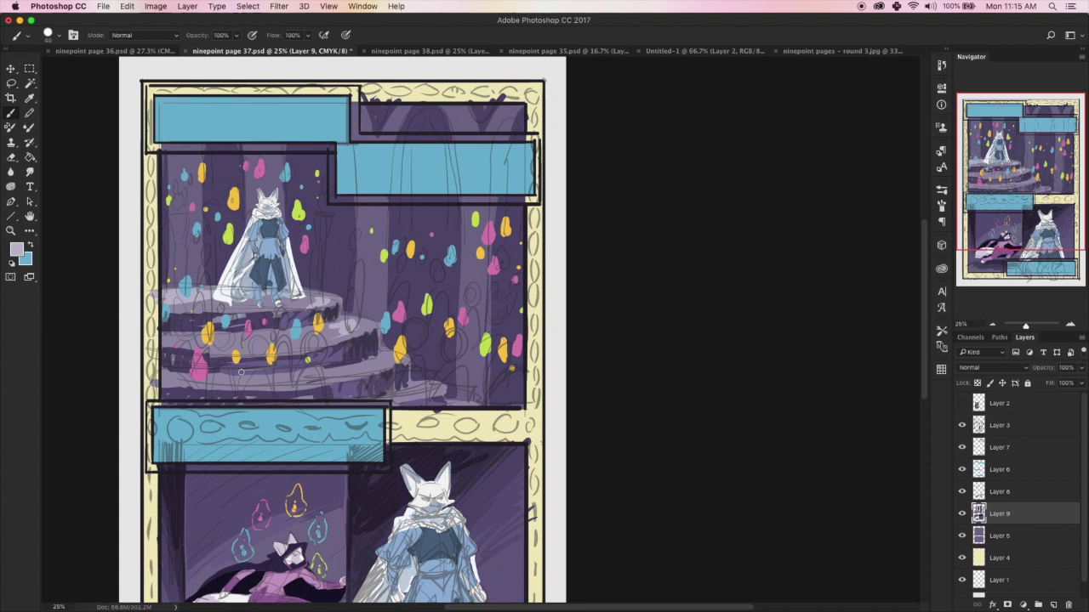
- Create a new Layer 10 and move it directly below Layer 8
mouse_move(1014, 218)
left_mouse_down()
mouse_move(1000, 253)
mouse_move(1009, 202)
left_mouse_up()
left_click(1032, 489)
left_click(1053, 605)
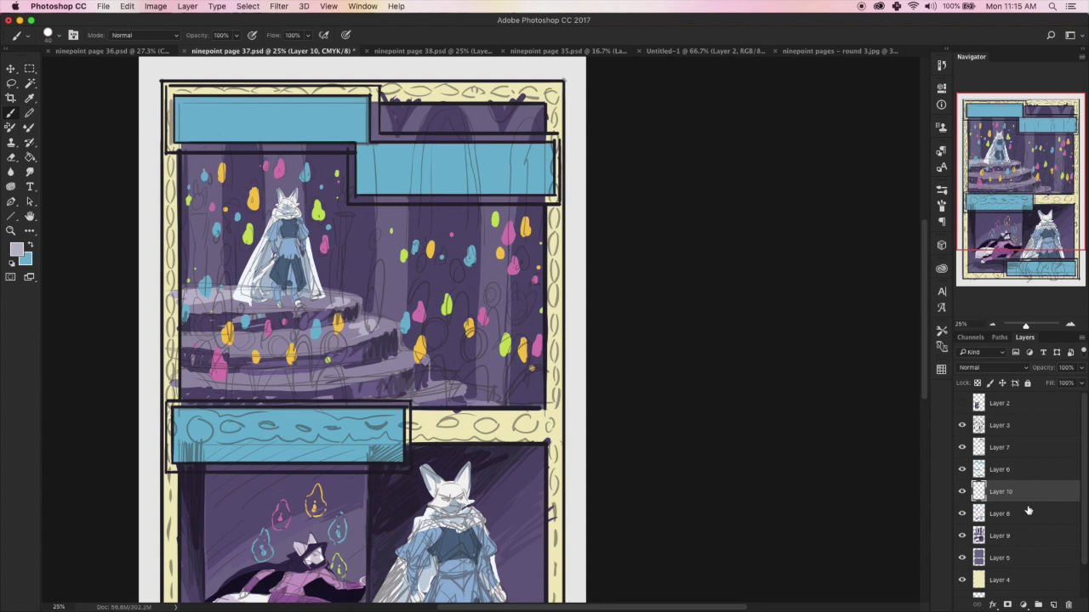
left_click_drag(1030, 495, 1030, 519)
- Choose a light tan and outline the ears of the audience figure in the middle panel's lower left corner
left_click(17, 250)
left_click_drag(360, 253, 350, 314)
left_click(248, 216)
key("Return")
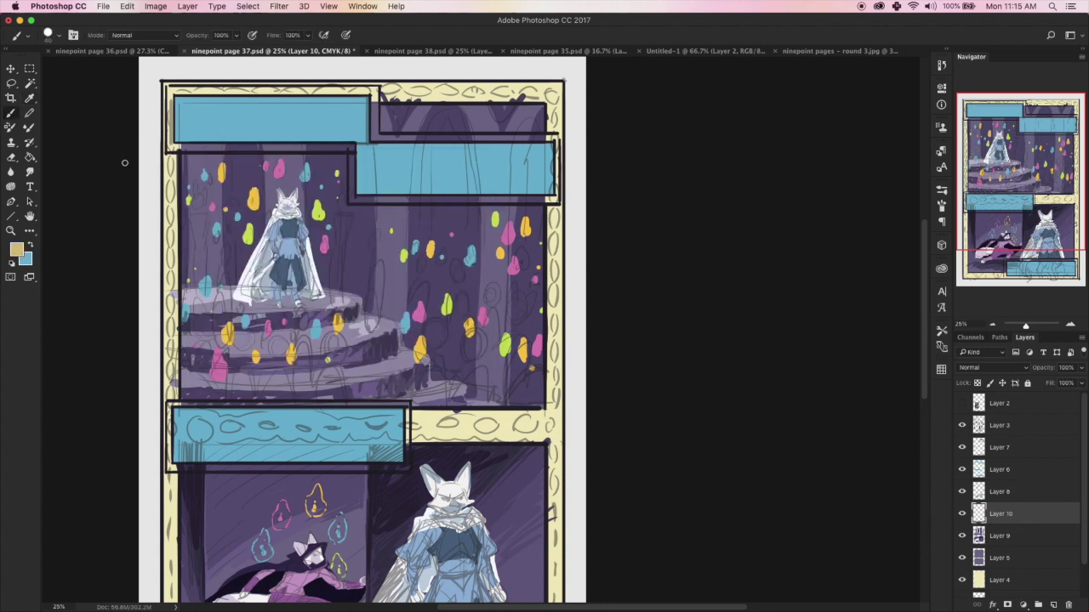
mouse_move(197, 300)
left_mouse_down()
mouse_move(218, 308)
mouse_move(204, 334)
mouse_move(205, 310)
left_mouse_up()
- Choose the golden brown #ae8c42 and fill in the ears, head and body of the lower-left audience figure
left_click(16, 250)
left_click(285, 233)
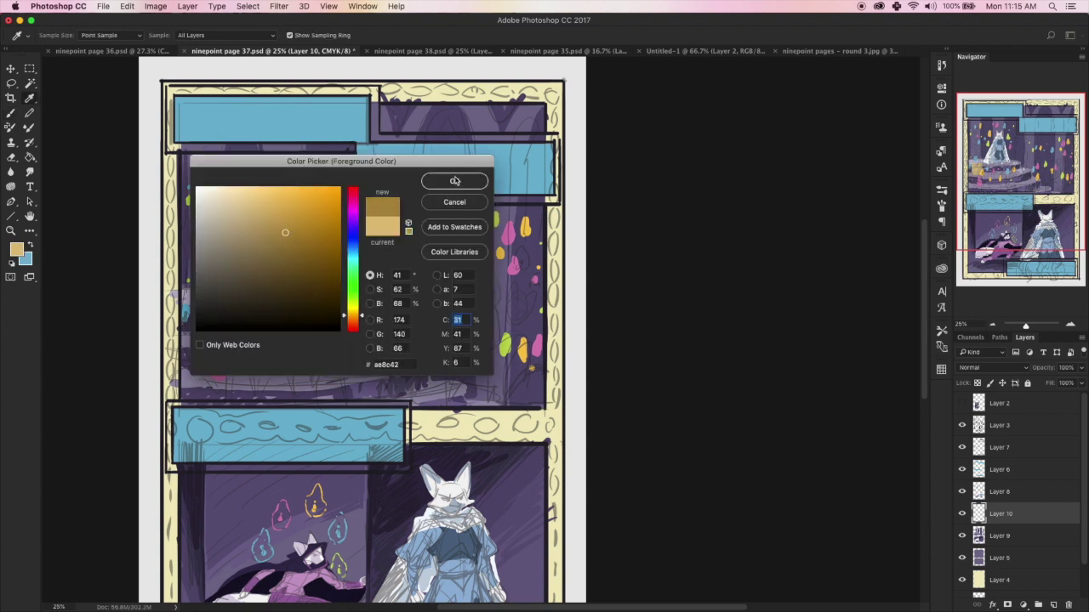
left_click(440, 186)
left_click(30, 157)
left_click(225, 327)
left_click(11, 113)
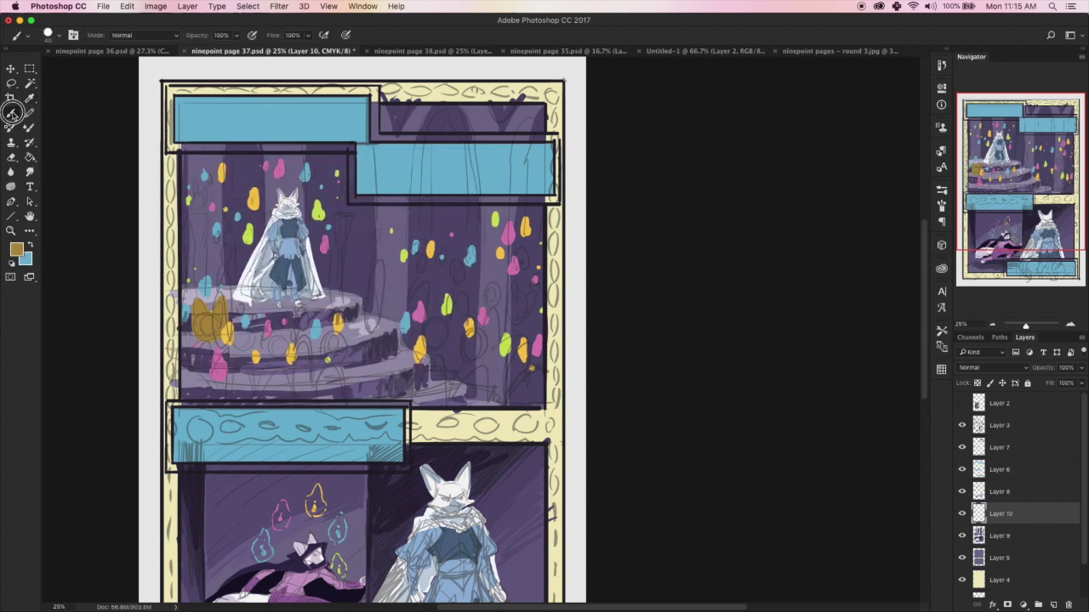
left_click_drag(211, 341, 194, 364)
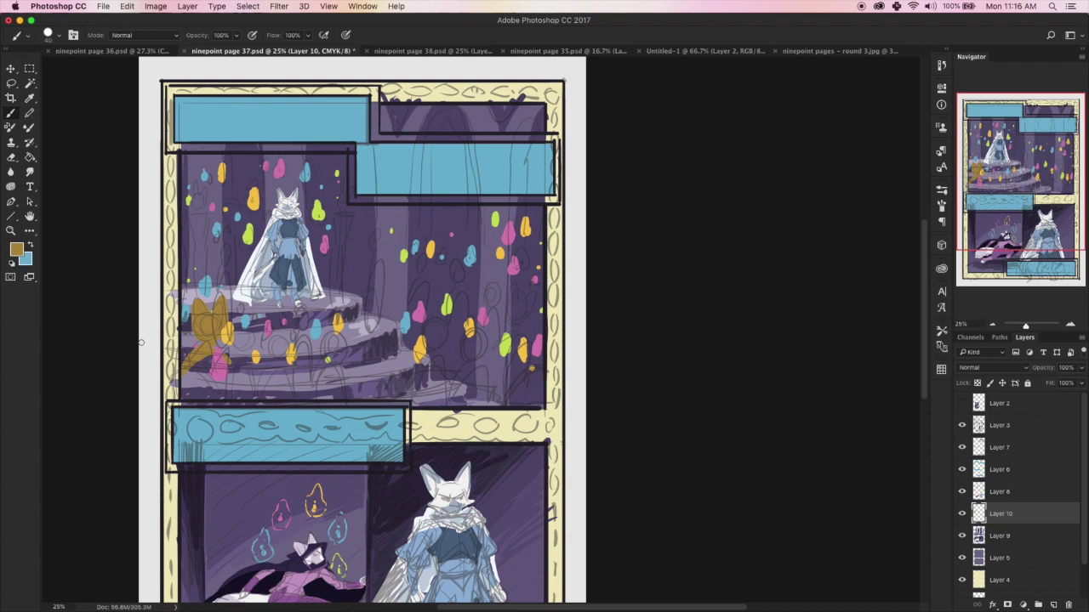
mouse_move(181, 363)
left_mouse_down()
mouse_move(223, 366)
mouse_move(193, 369)
mouse_move(195, 386)
mouse_move(234, 393)
left_mouse_up()
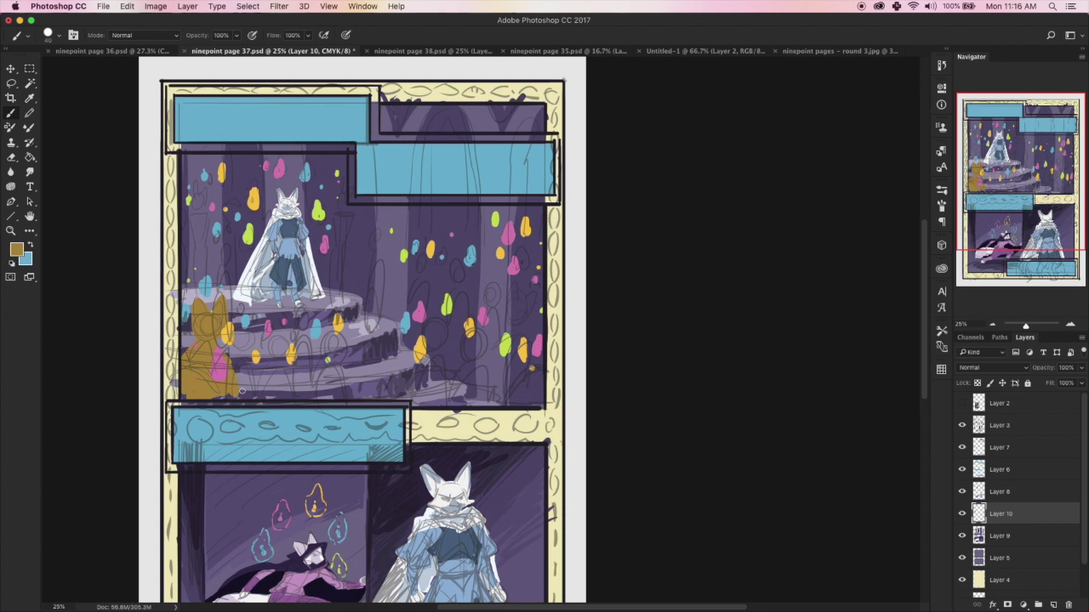
left_click(16, 249)
left_click(295, 274)
left_click(450, 180)
- Choose the very dark indigo #170d39 and recolour the lower-left audience figure with it as a silhouette
left_click(19, 248)
left_click(356, 261)
left_click(356, 228)
left_click(275, 270)
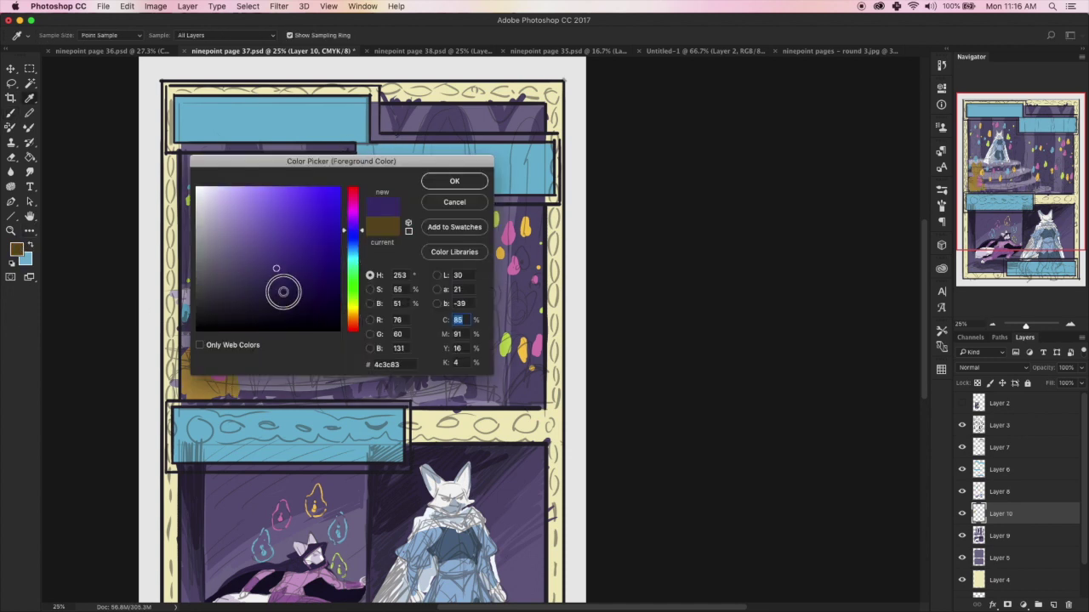
left_click(284, 292)
left_click(452, 180)
key("g")
left_click(217, 372)
key("b")
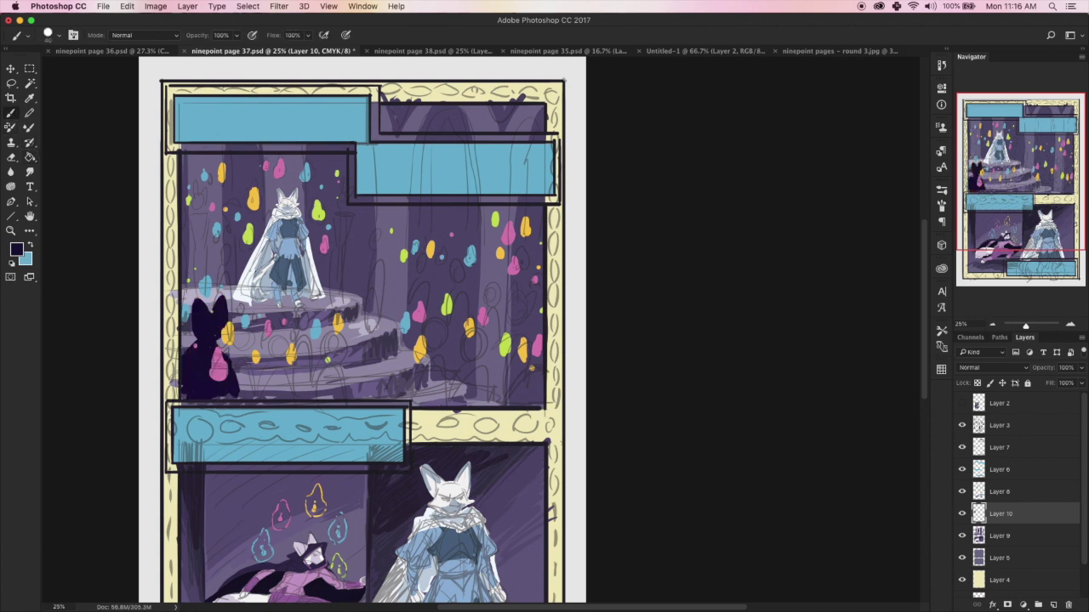
- Outline and fill a second, smaller eared audience silhouette in front of the steps
left_click_drag(270, 337, 274, 366)
left_click_drag(293, 332, 294, 375)
mouse_move(279, 362)
left_mouse_down()
mouse_move(304, 381)
mouse_move(304, 398)
mouse_move(287, 383)
mouse_move(257, 400)
left_mouse_up()
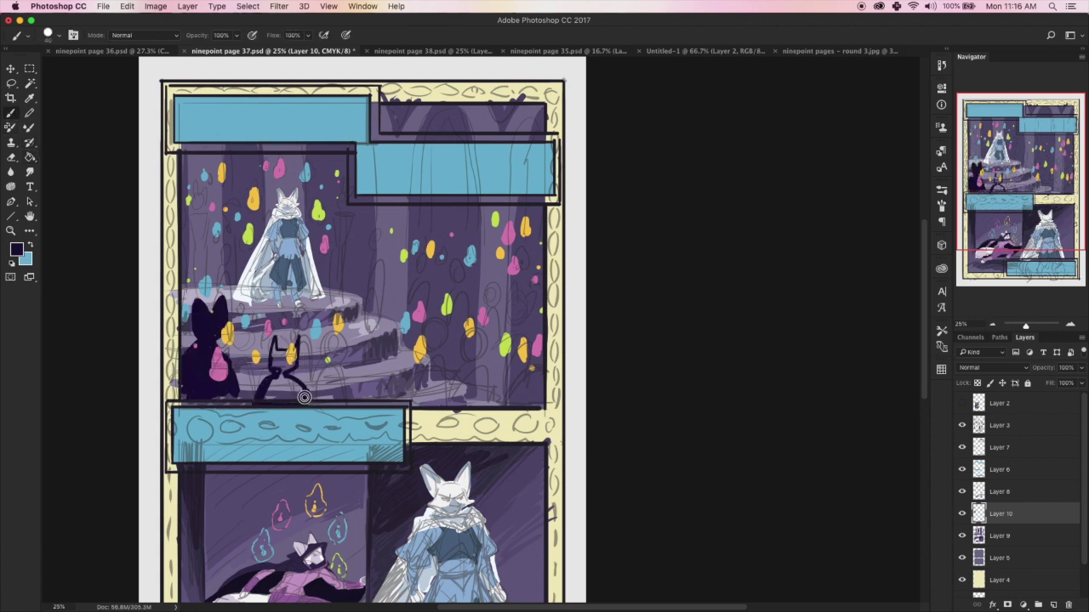
left_click(30, 159)
left_click(285, 378)
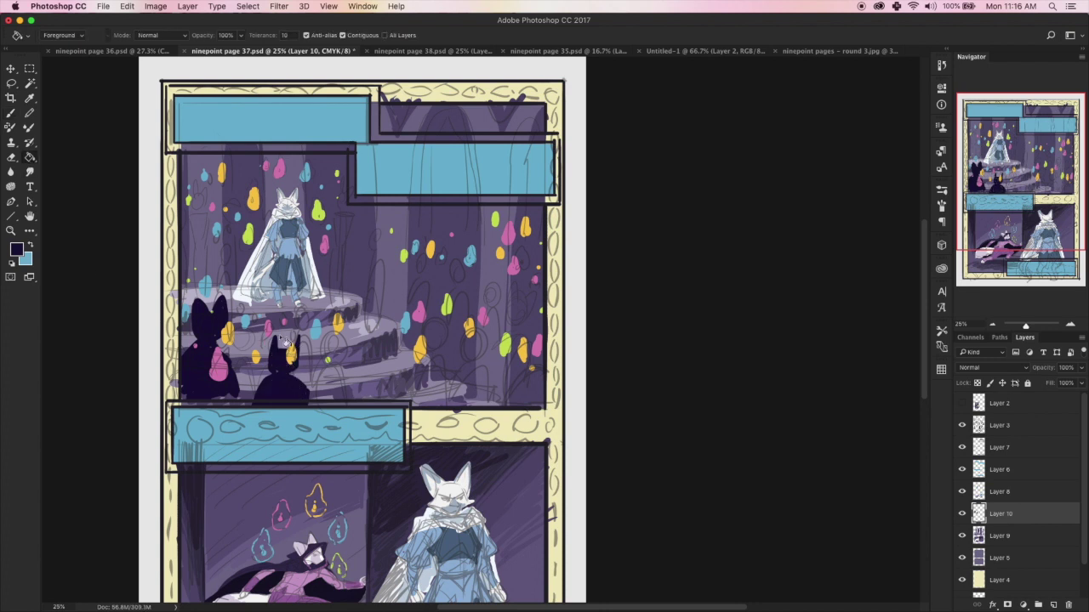
left_click(12, 110)
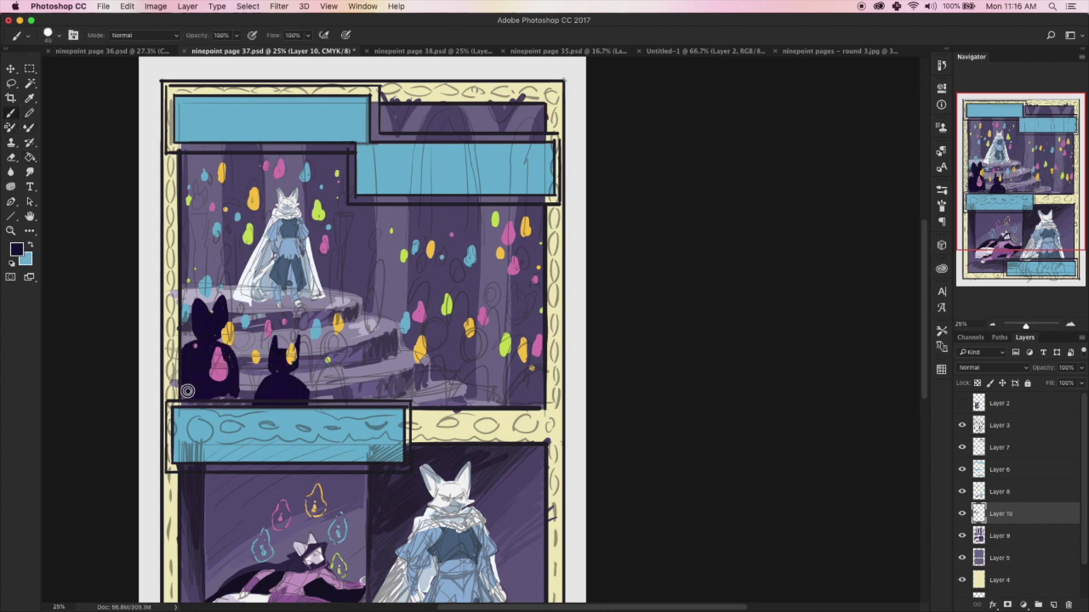
- Outline and fill a third, wider audience silhouette in front of the end of the steps
mouse_move(327, 350)
left_mouse_down()
mouse_move(345, 336)
mouse_move(364, 353)
mouse_move(321, 374)
mouse_move(311, 398)
left_mouse_up()
mouse_move(364, 367)
left_mouse_down()
mouse_move(384, 407)
mouse_move(374, 410)
left_mouse_up()
left_click(30, 158)
left_click(354, 390)
left_click(10, 113)
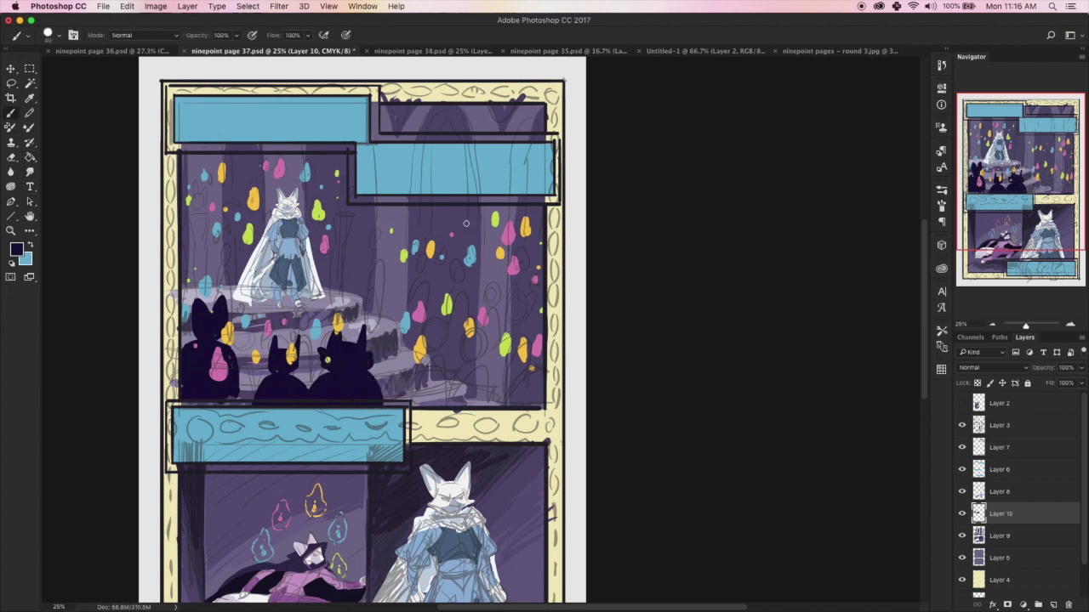
- Outline and fill a tall eared audience silhouette in the right half of the middle panel's lower edge
left_click_drag(473, 326, 508, 405)
left_click_drag(465, 353, 445, 414)
left_click_drag(446, 411, 508, 405)
left_click(30, 169)
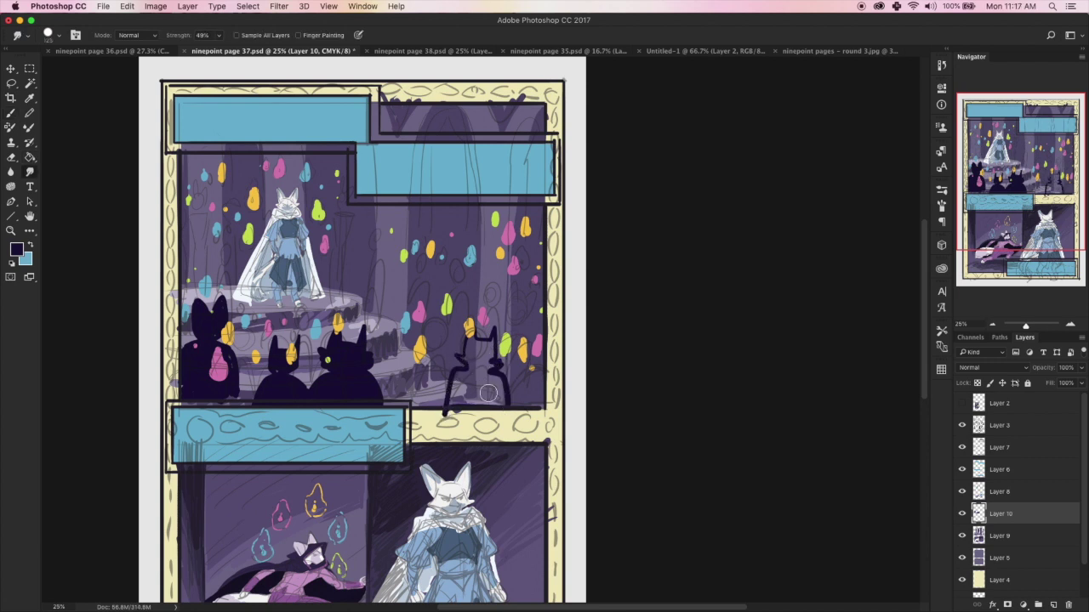
left_click(30, 156)
left_click(480, 379)
key("b")
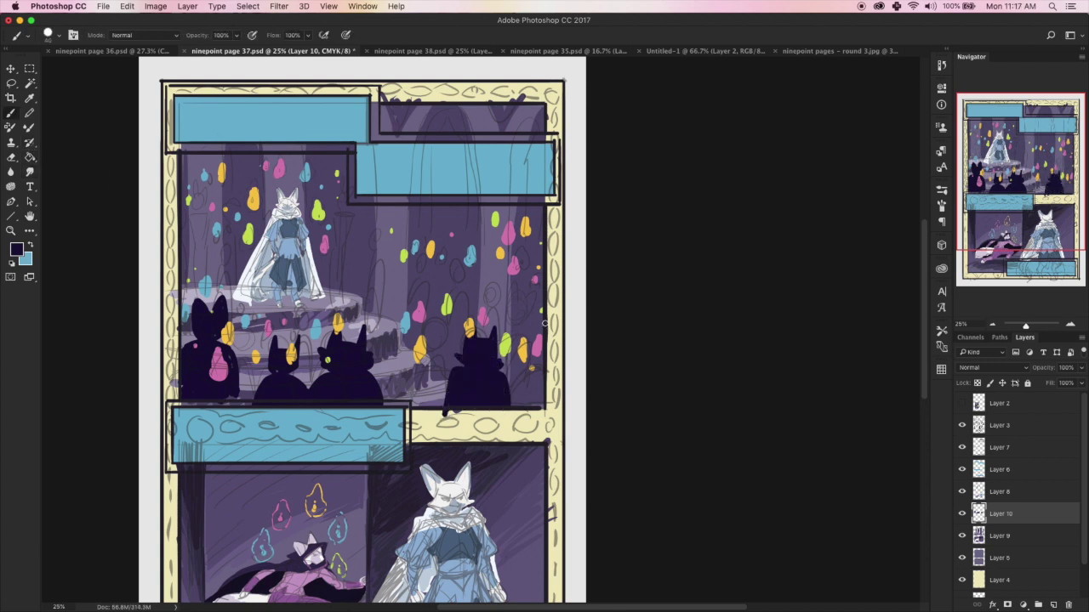
- Outline and fill a partly cropped audience silhouette against the middle panel's right edge
left_click_drag(539, 353, 527, 410)
left_click_drag(546, 324, 532, 413)
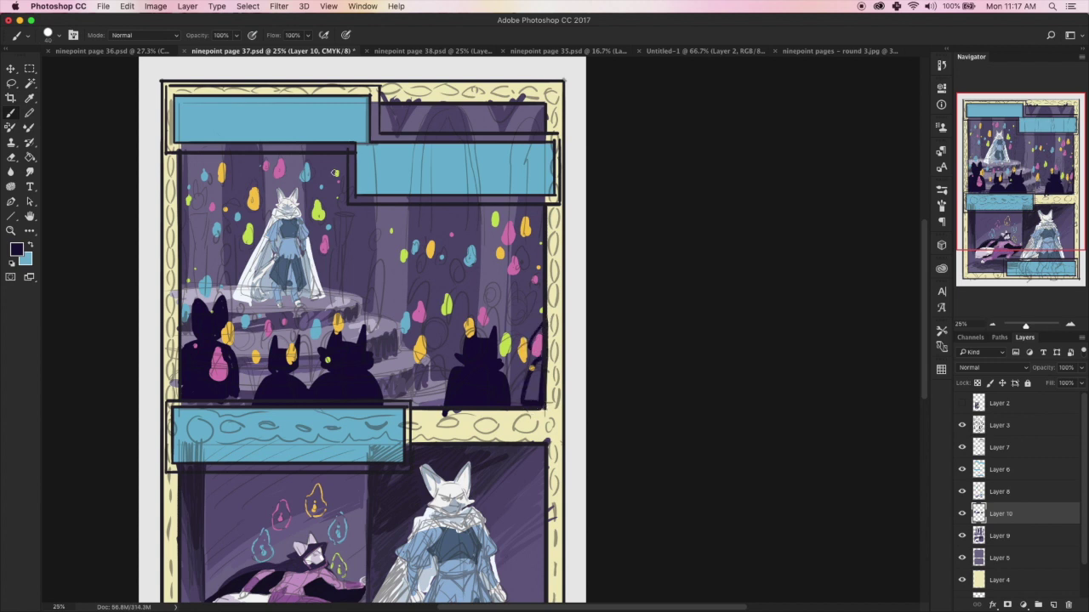
left_click(32, 159)
left_click(540, 339)
left_click(537, 399)
left_click(11, 113)
- Outline and fill a small audience silhouette in the gap at the foot of the steps, and touch up the leftmost silhouette
mouse_move(412, 341)
left_mouse_down()
mouse_move(432, 367)
mouse_move(396, 407)
left_mouse_up()
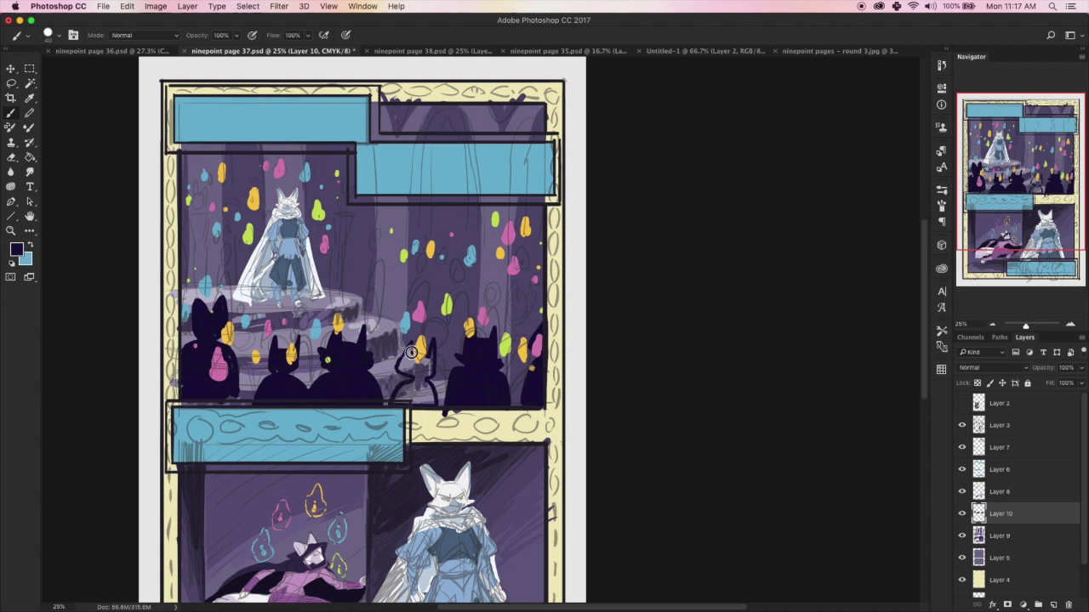
key("g")
left_click(429, 381)
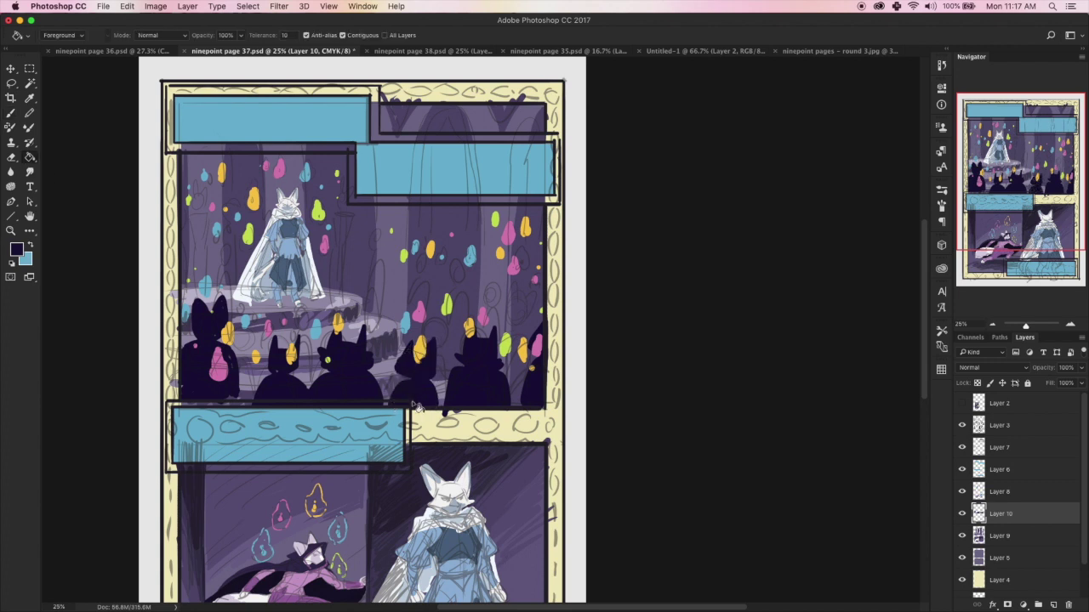
key("b")
left_click_drag(239, 397, 184, 363)
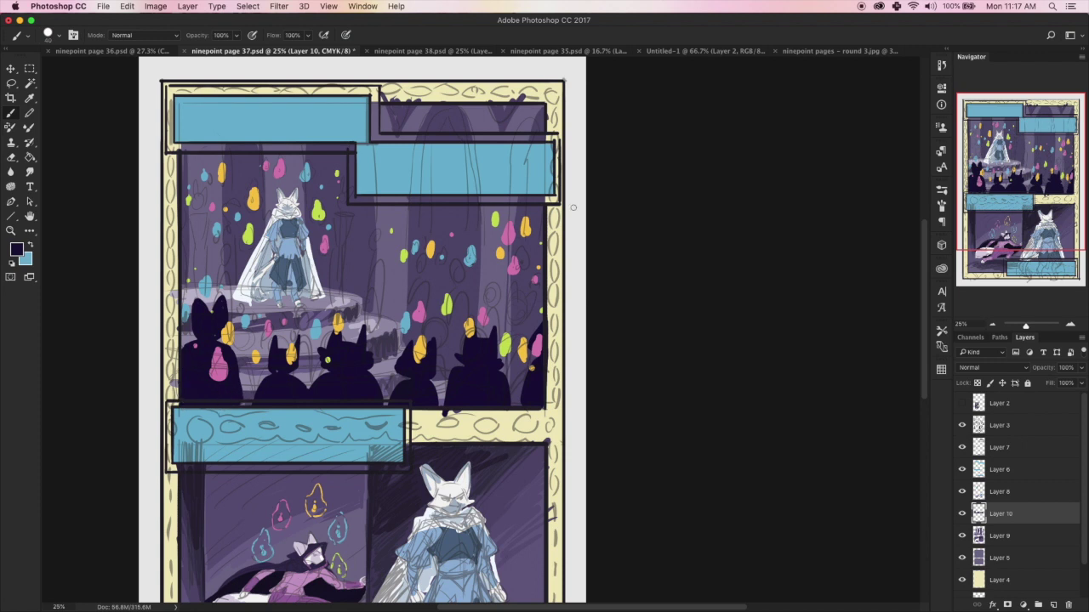
- Choose a slightly lighter indigo and create Layer 11 directly above Layer 9 for the audience's back row
left_click(16, 248)
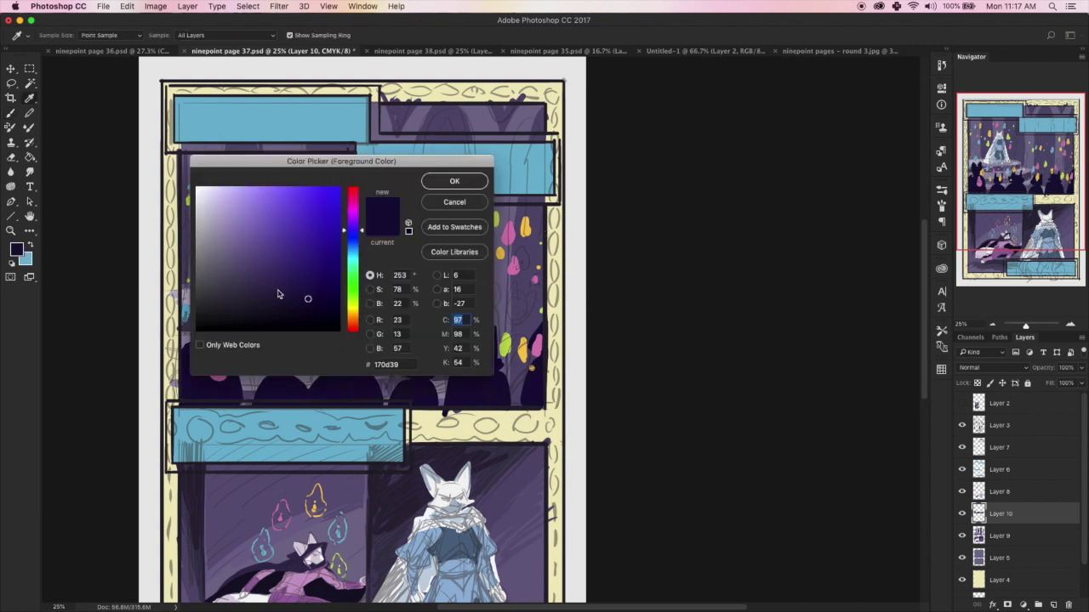
left_click(296, 275)
left_click(454, 180)
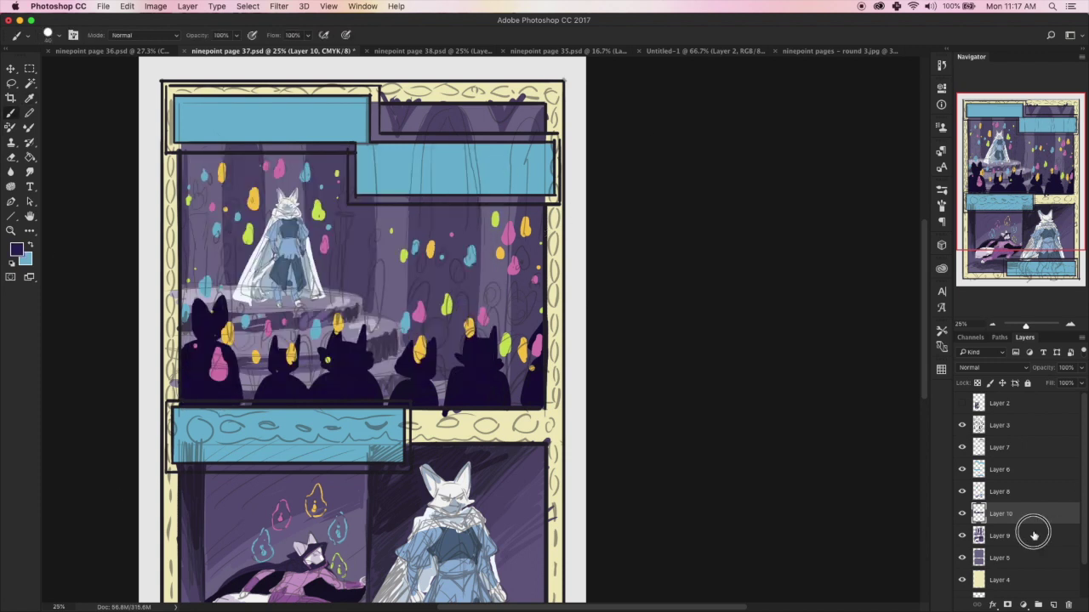
left_click(1032, 535)
left_click(1052, 604)
- Outline and fill a lighter indigo figure behind the two audience silhouettes right of the steps
mouse_move(437, 331)
left_mouse_down()
mouse_move(454, 325)
mouse_move(456, 346)
left_mouse_up()
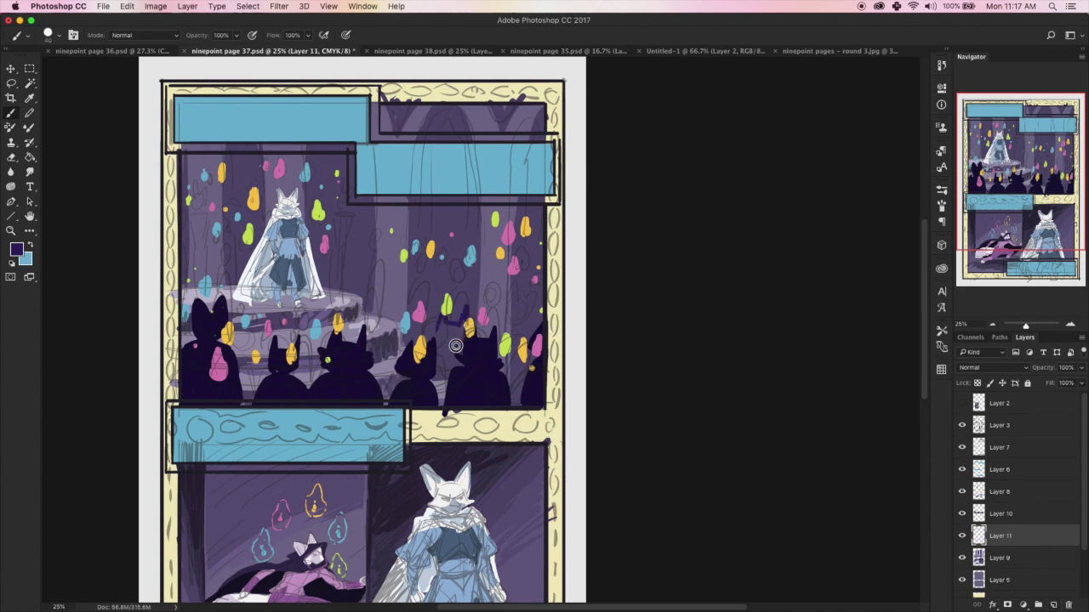
key("g")
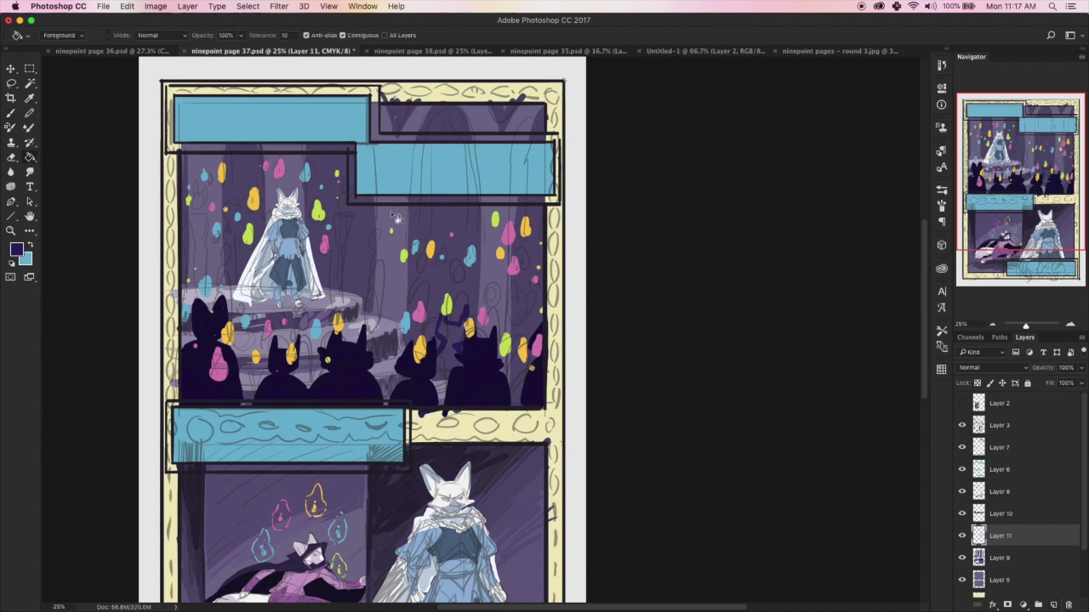
left_click(473, 315)
key("b")
- Outline and fill a taller lighter indigo figure behind the silhouettes at the middle panel's right edge
mouse_move(513, 286)
left_mouse_down()
mouse_move(503, 351)
mouse_move(541, 304)
mouse_move(508, 274)
left_mouse_up()
key("g")
left_click(521, 332)
key("b")
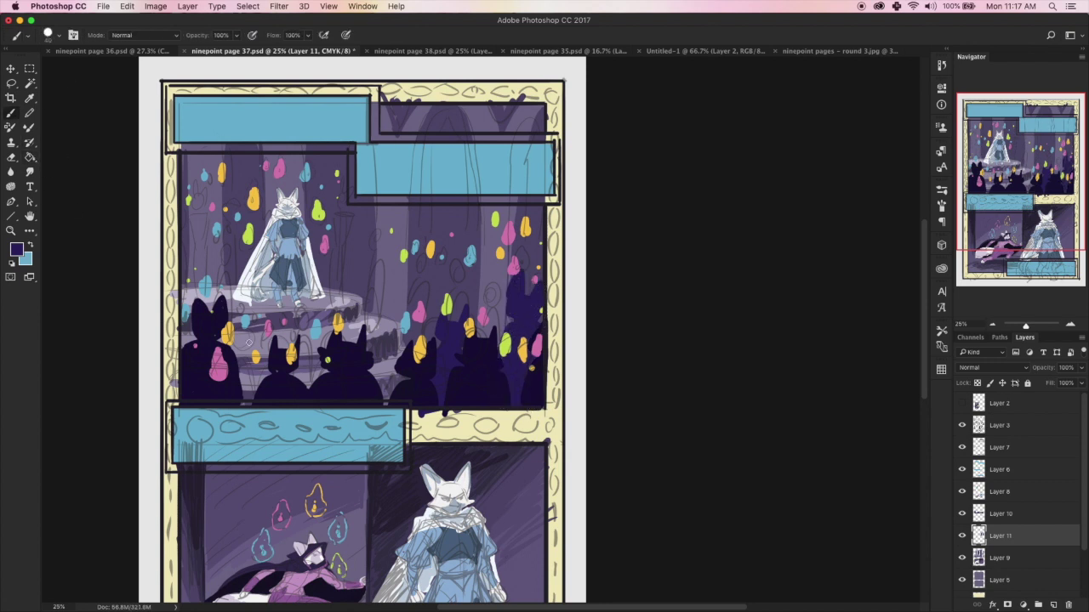
- Outline and fill a back-row figure between the two leftmost silhouettes, and paint another one's ears behind the leftmost silhouette
mouse_move(240, 327)
left_mouse_down()
mouse_move(260, 355)
mouse_move(240, 395)
mouse_move(237, 323)
left_mouse_up()
left_click(30, 141)
left_click(261, 362)
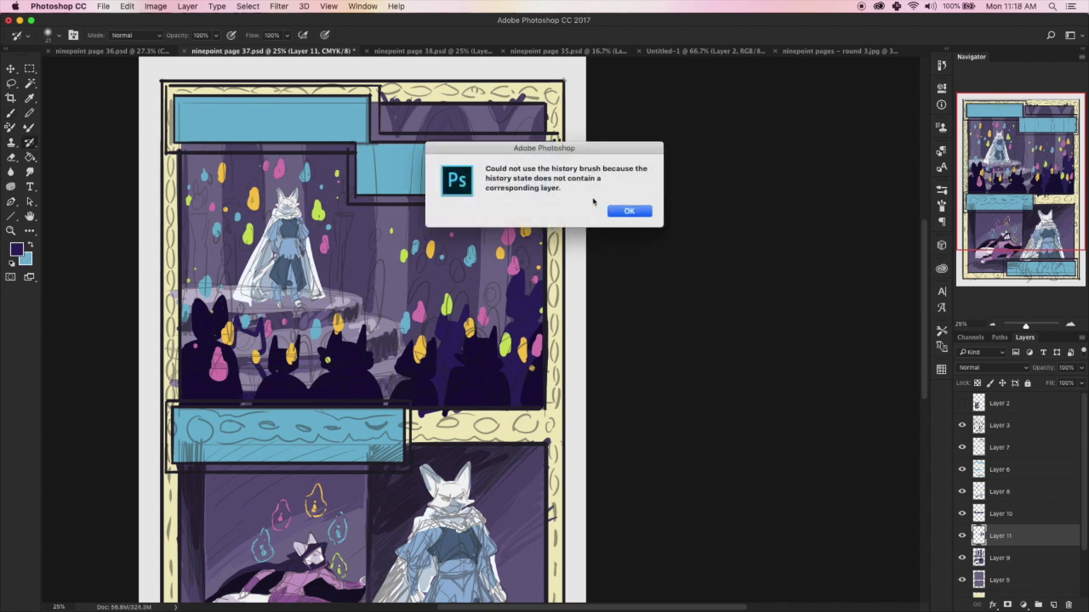
key("Return")
left_click(10, 112)
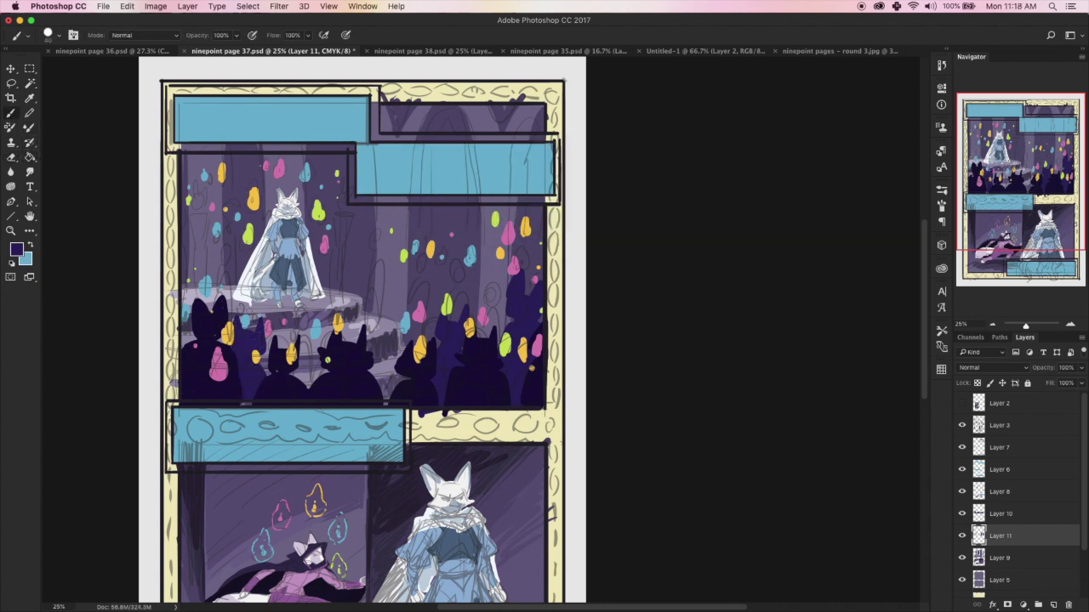
mouse_move(188, 310)
left_mouse_down()
mouse_move(182, 349)
mouse_move(193, 330)
left_mouse_up()
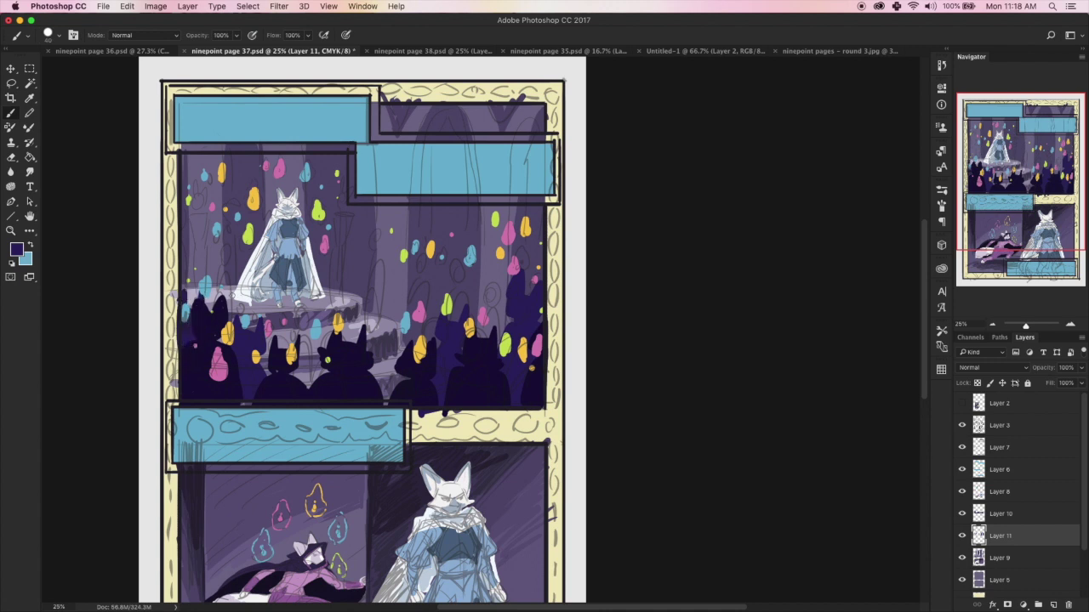
- Outline and fill lighter indigo back-row figures between the dark audience silhouettes in front of the platform steps in the middle panel
mouse_move(303, 340)
left_mouse_down()
mouse_move(317, 313)
mouse_move(328, 356)
mouse_move(308, 352)
mouse_move(319, 382)
left_mouse_up()
key("g")
left_click(316, 359)
key("b")
mouse_move(381, 319)
left_mouse_down()
mouse_move(401, 359)
mouse_move(371, 401)
mouse_move(372, 327)
left_mouse_up()
left_click(30, 159)
left_click(385, 357)
key("b")
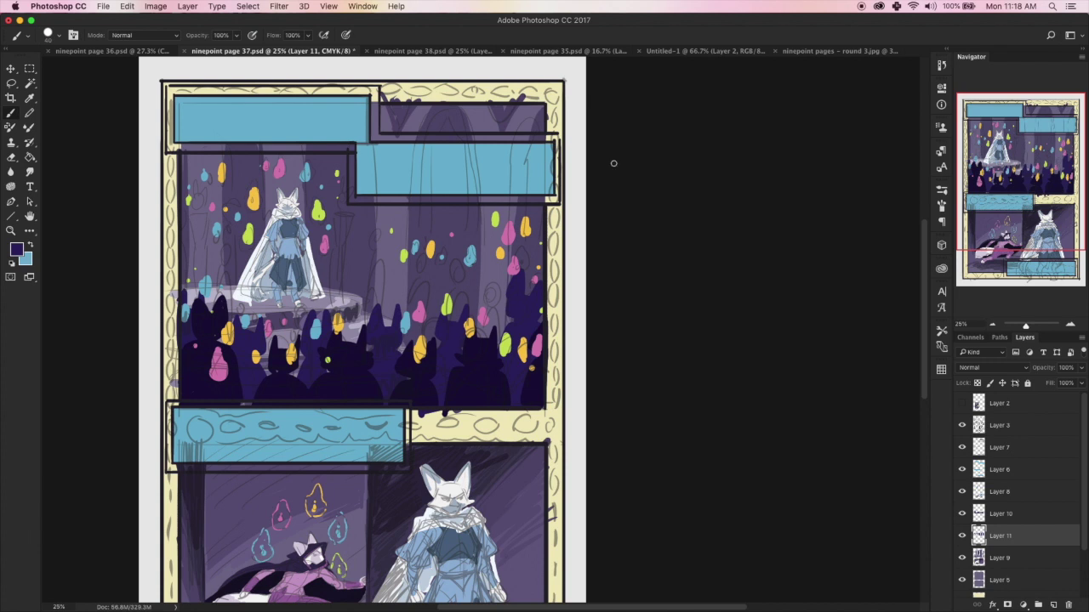
- Create Layer 12 between Layers 11 and 9 and choose a pale lavender for the distant figures
left_click(1053, 605)
left_click(15, 249)
left_click(223, 206)
left_click(455, 180)
- Paint a row of pale lavender figures behind the audience, right of the platform in the middle panel
mouse_move(461, 278)
left_mouse_down()
mouse_move(446, 333)
mouse_move(469, 296)
mouse_move(457, 286)
mouse_move(458, 328)
mouse_move(464, 281)
mouse_move(489, 286)
mouse_move(483, 344)
mouse_move(490, 290)
mouse_move(488, 336)
left_mouse_up()
mouse_move(528, 271)
left_mouse_down()
mouse_move(539, 323)
mouse_move(505, 293)
mouse_move(515, 288)
mouse_move(498, 338)
left_mouse_up()
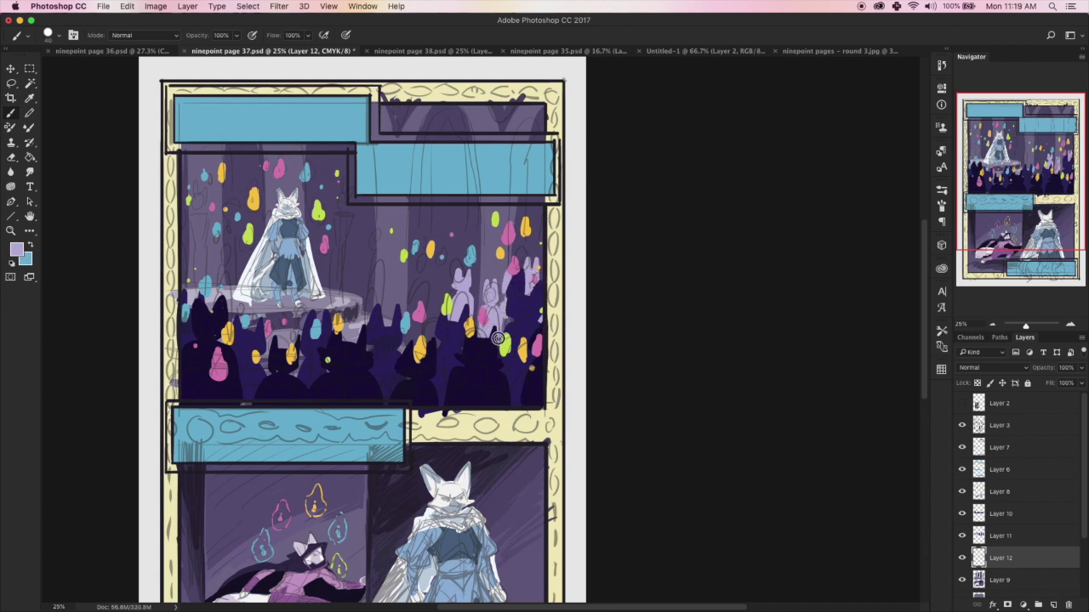
mouse_move(426, 280)
left_mouse_down()
mouse_move(421, 322)
mouse_move(433, 327)
mouse_move(418, 350)
mouse_move(434, 338)
mouse_move(400, 277)
mouse_move(404, 342)
left_mouse_up()
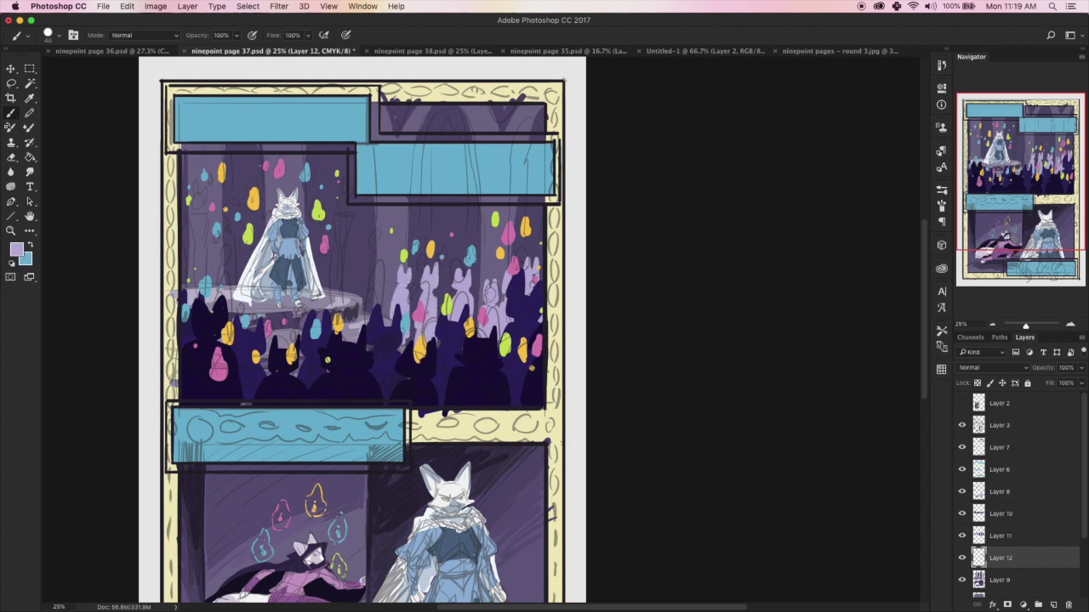
mouse_move(375, 263)
left_mouse_down()
mouse_move(385, 270)
mouse_move(375, 297)
left_mouse_up()
- Paint tall lavender figures on both sides of the caped character on the platform, plus a smaller one beside the right-hand row
mouse_move(205, 192)
left_mouse_down()
mouse_move(194, 189)
mouse_move(196, 213)
mouse_move(209, 209)
mouse_move(213, 237)
mouse_move(196, 243)
mouse_move(191, 284)
left_mouse_up()
left_click_drag(228, 195, 234, 204)
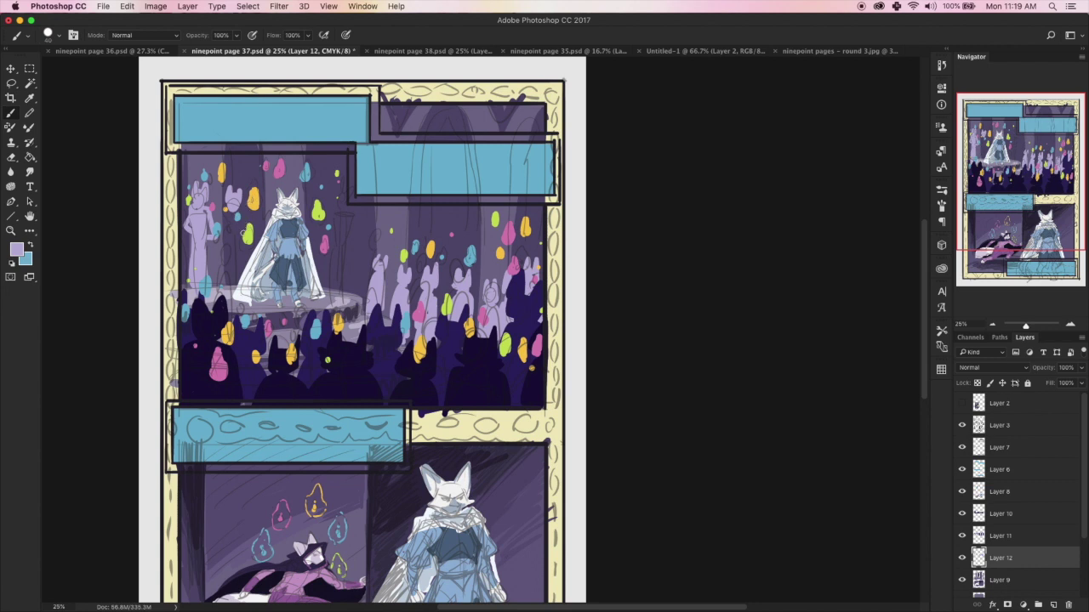
mouse_move(228, 218)
left_mouse_down()
mouse_move(222, 226)
mouse_move(247, 231)
mouse_move(228, 240)
mouse_move(243, 221)
mouse_move(231, 271)
mouse_move(241, 255)
left_mouse_up()
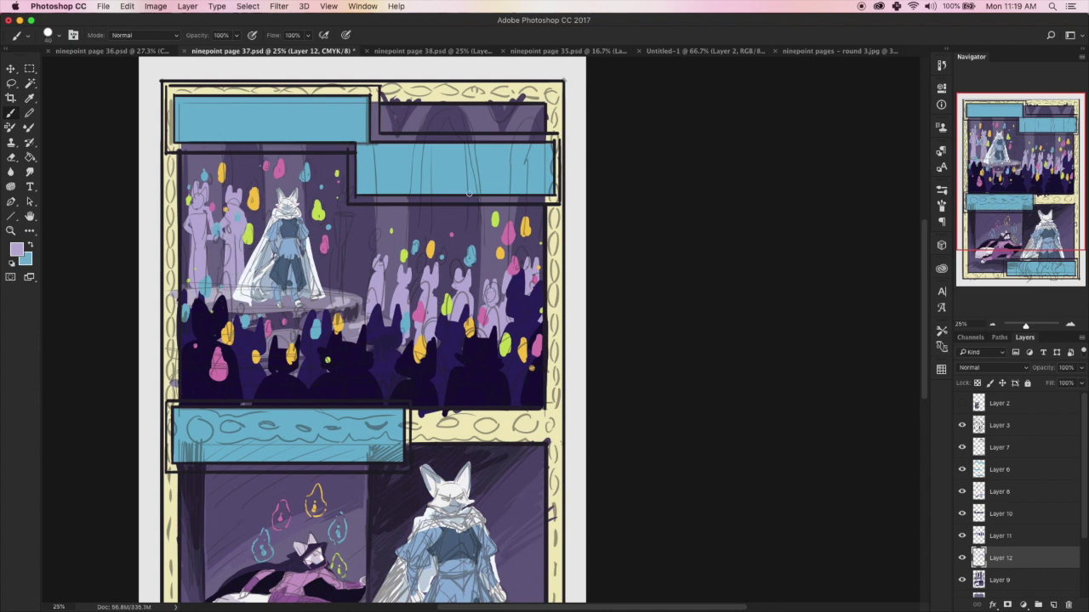
left_click_drag(366, 245, 364, 289)
mouse_move(339, 198)
left_mouse_down()
mouse_move(332, 291)
mouse_move(343, 270)
left_mouse_up()
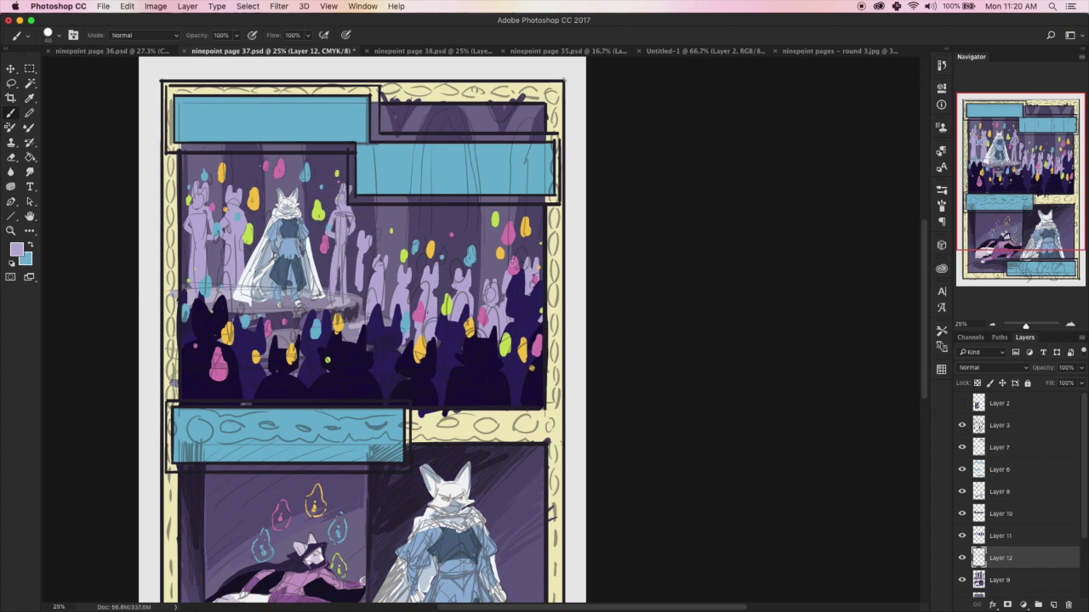
- Create Layer 13 beneath Layer 12 and choose a medium indigo for the crowd mass
left_click(1053, 604)
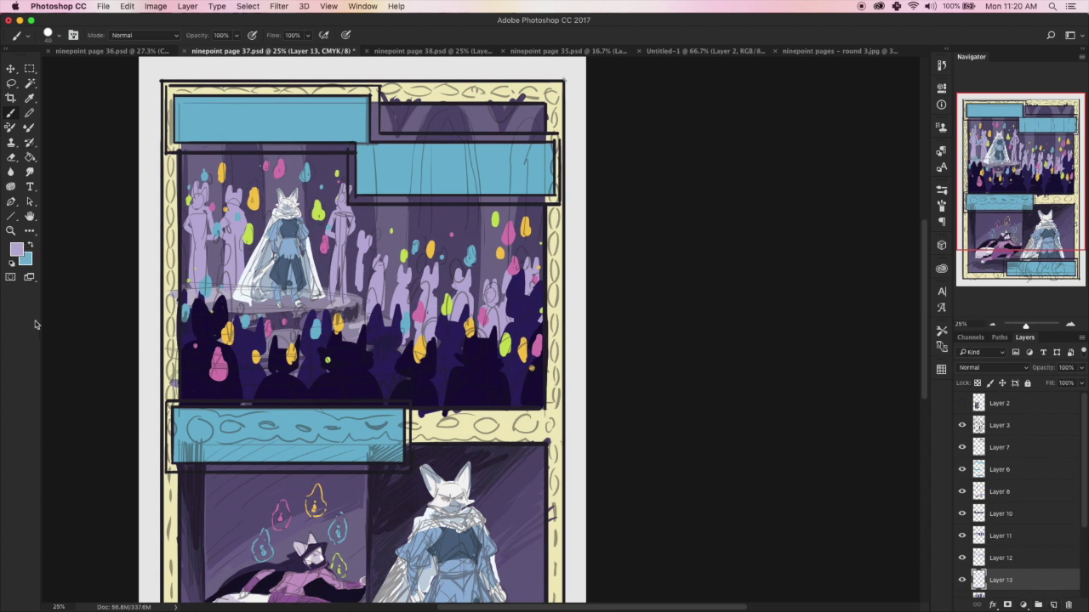
left_click(16, 249)
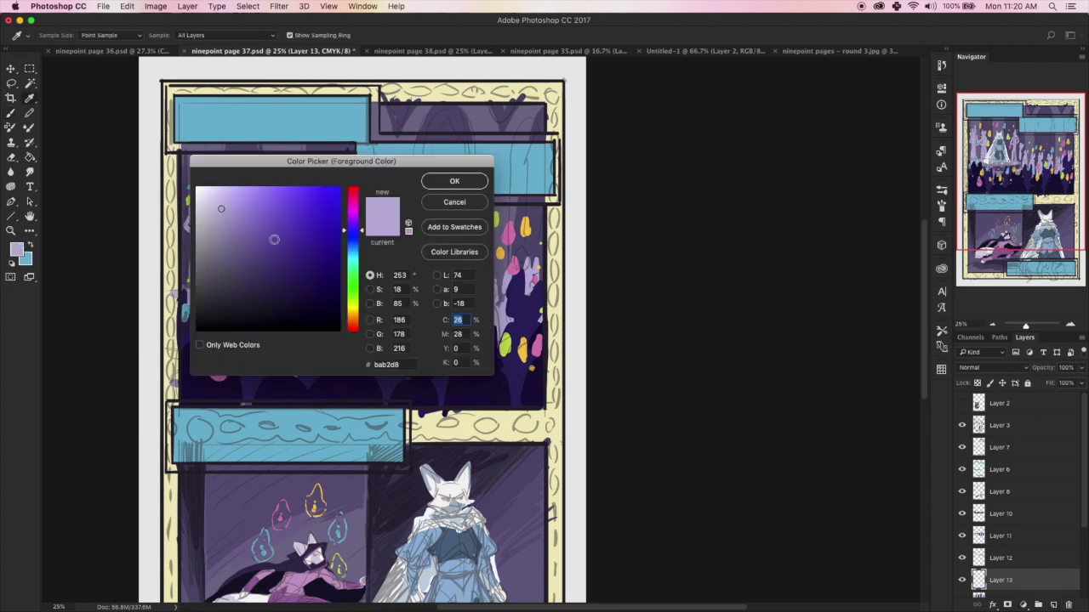
key("Return")
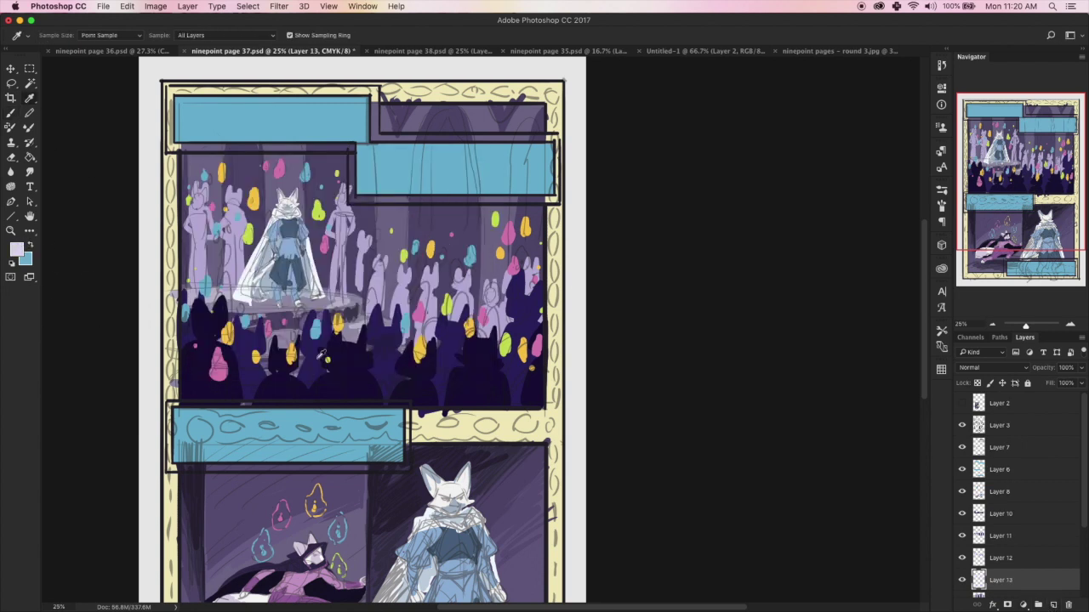
left_click(317, 359, "alt")
left_click(17, 250)
left_click(277, 255)
left_click(436, 181)
- Outline and fill an indigo crowd mass behind the lavender figures right of the platform, and save the file
mouse_move(385, 252)
left_mouse_down()
mouse_move(446, 265)
mouse_move(461, 253)
mouse_move(485, 274)
mouse_move(515, 275)
left_mouse_up()
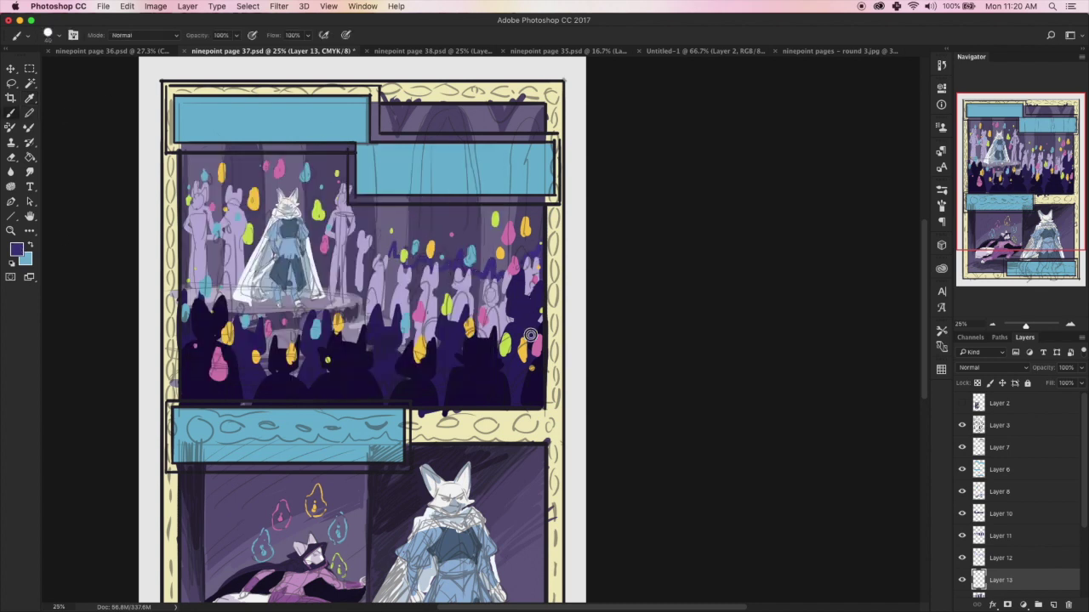
key("ctrl+z")
key("g")
key("ctrl+s")
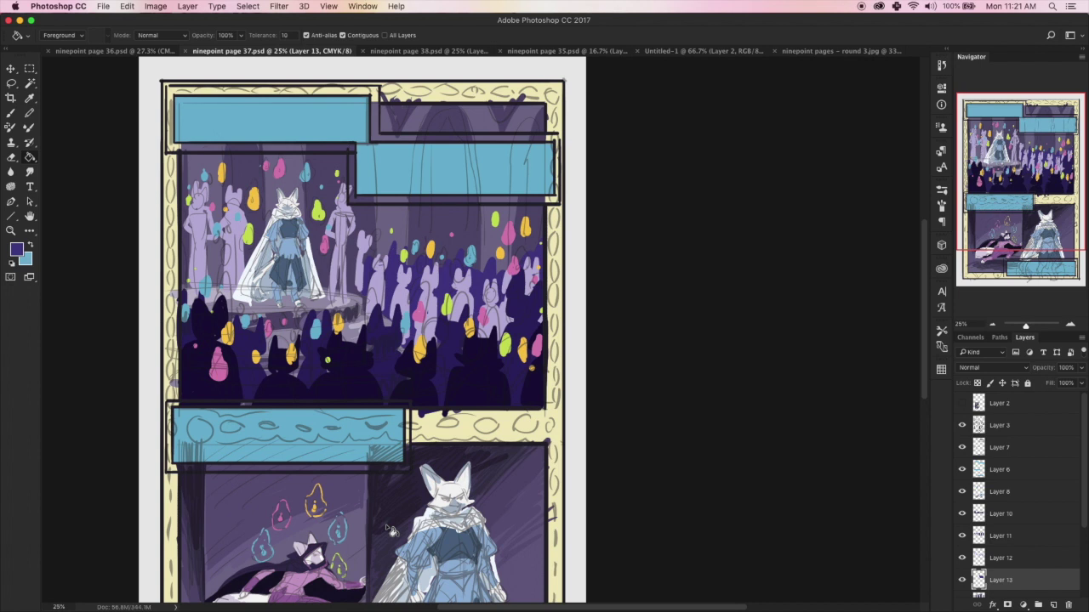
- Load Layer 8's contents as a selection, hide the Layer 3 sketch, and create Layer 14 above Layer 8
left_click_drag(1020, 195, 1034, 259)
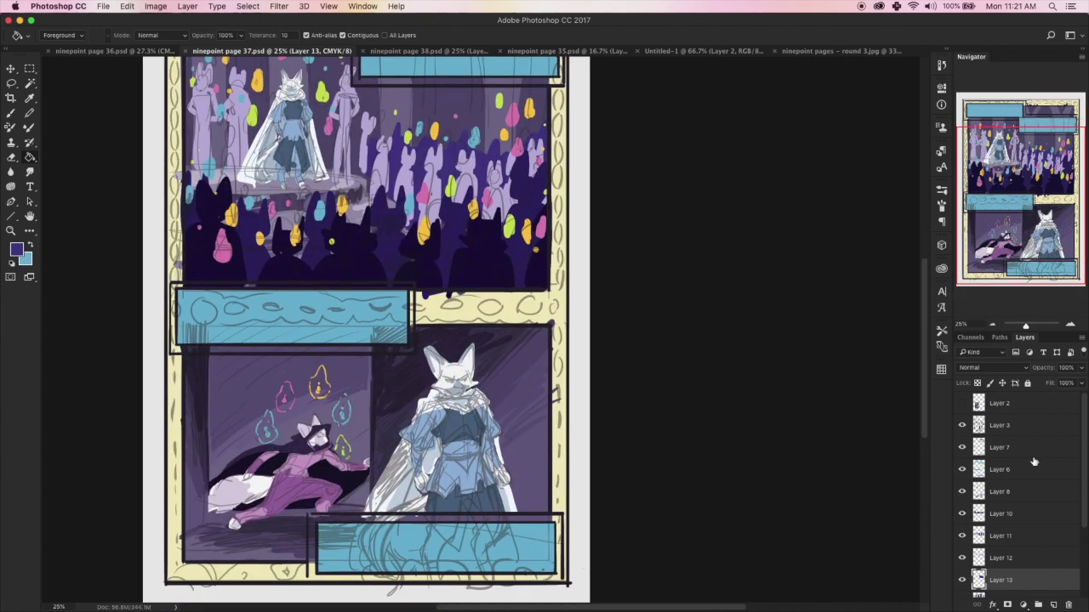
left_click(1005, 496)
left_click(962, 492)
left_click(963, 492)
left_click(980, 493, "super")
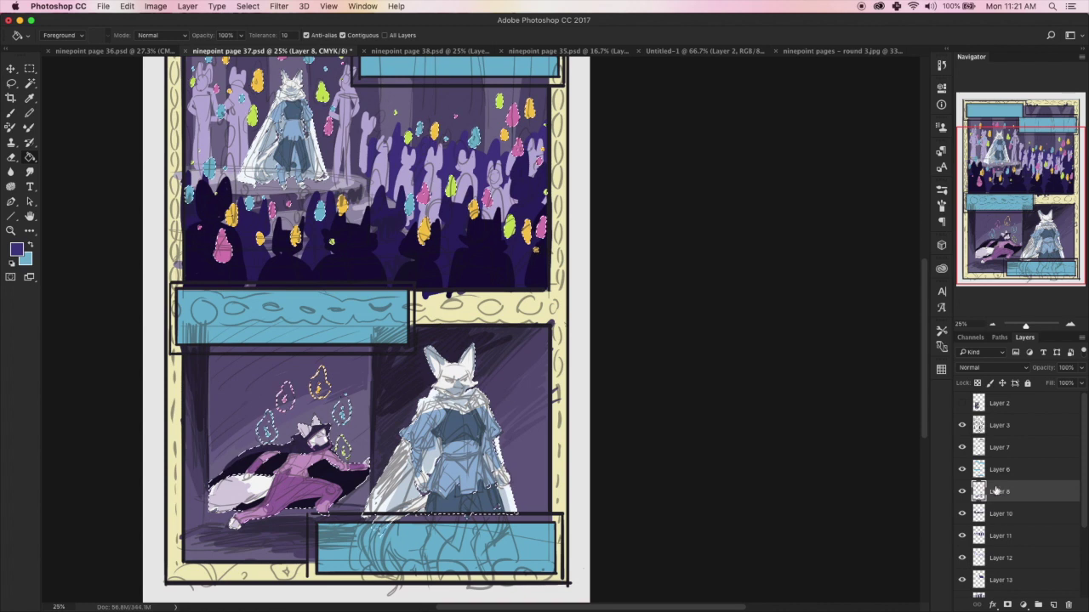
left_click(961, 425)
left_click(1053, 604)
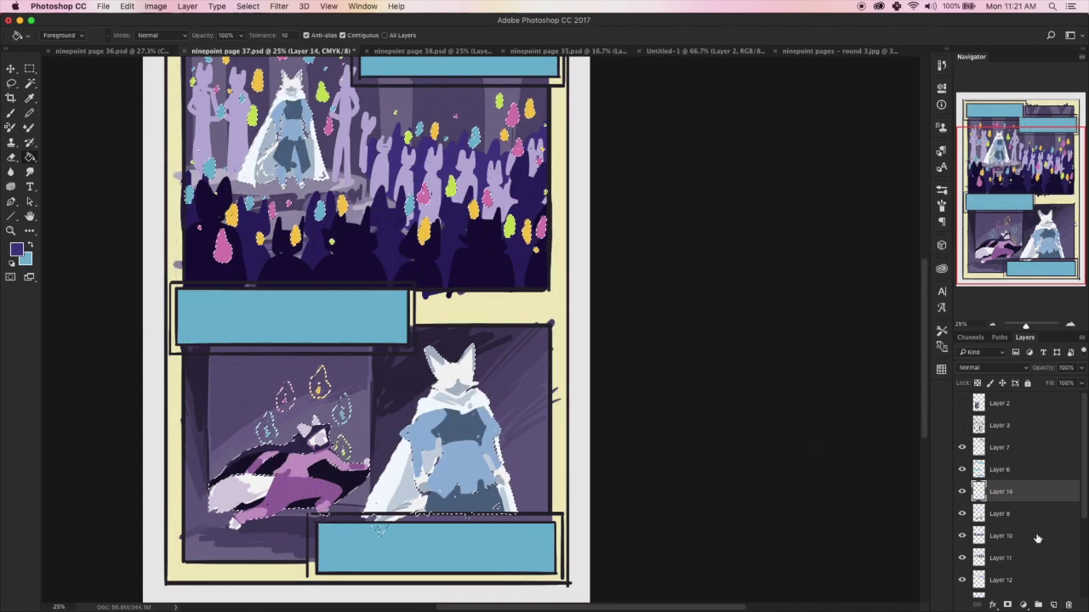
- Sample the audience's dark indigo and paint it over the crouching character's head, cape, tail and upper body within the selection
left_click(317, 247, "alt")
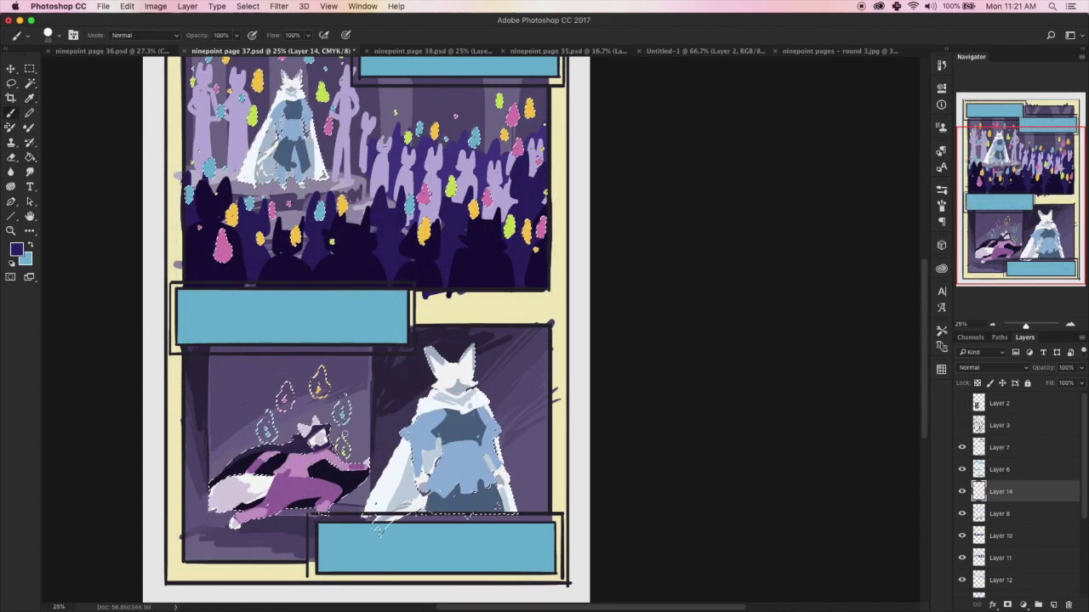
left_click_drag(366, 459, 272, 491)
mouse_move(250, 456)
left_mouse_down()
mouse_move(294, 427)
mouse_move(323, 448)
left_mouse_up()
mouse_move(267, 475)
left_mouse_down()
mouse_move(295, 453)
mouse_move(237, 481)
mouse_move(328, 457)
mouse_move(318, 465)
mouse_move(340, 471)
mouse_move(285, 506)
left_mouse_up()
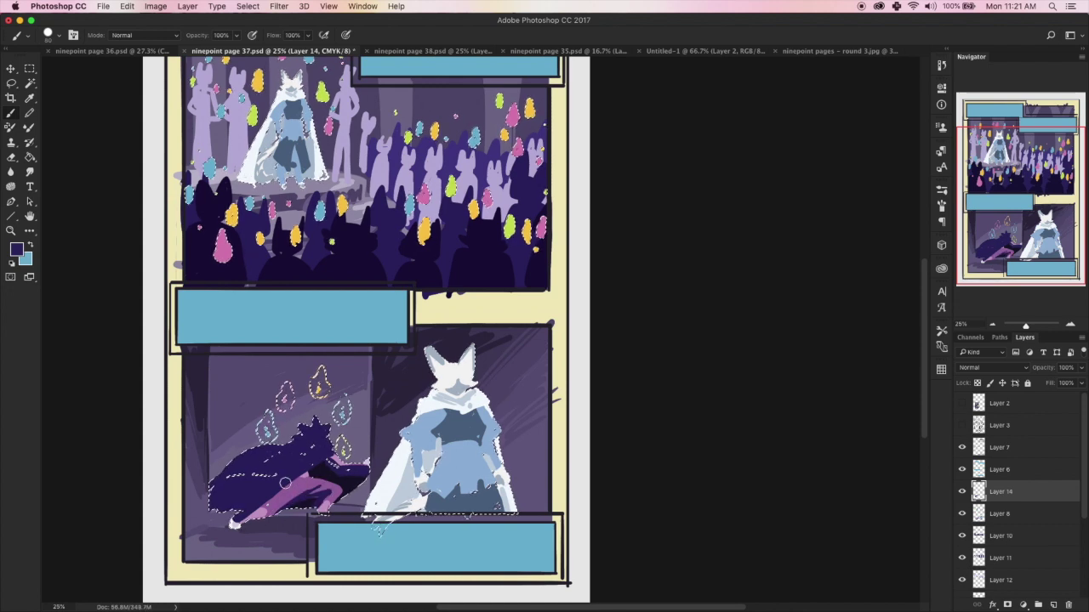
- Set Layer 14 to Multiply blending at 52% opacity
key("e")
key("b")
left_click_drag(1080, 367, 1058, 382)
left_click(992, 368)
left_click(1007, 401)
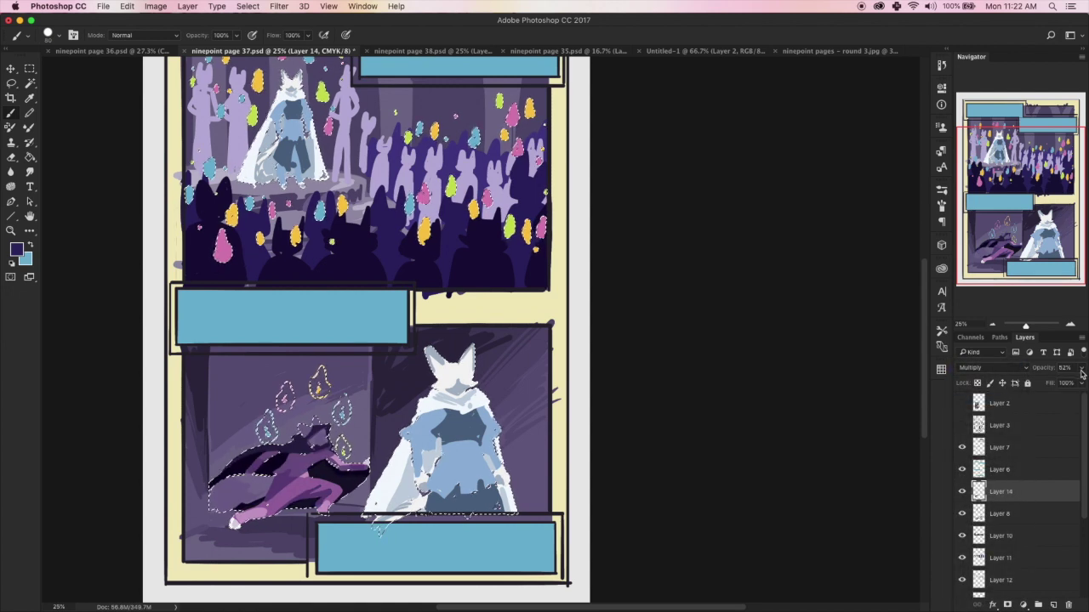
- Clear the selection and raise the shadow layer's opacity to 99%
key("i")
left_click(297, 505)
key("super+d")
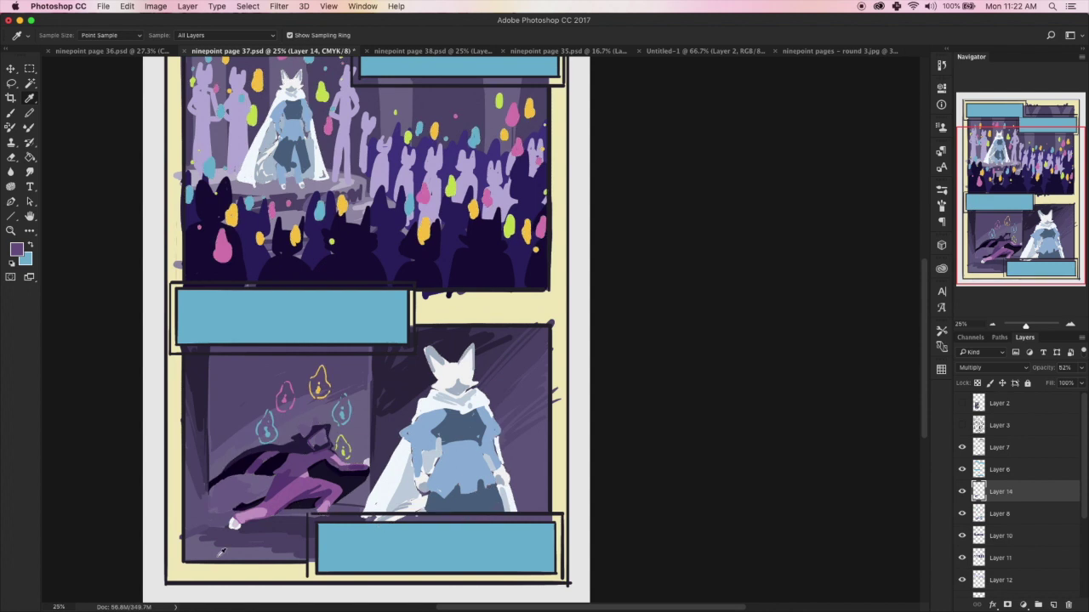
left_click(1081, 367)
left_click_drag(1054, 382, 1062, 382)
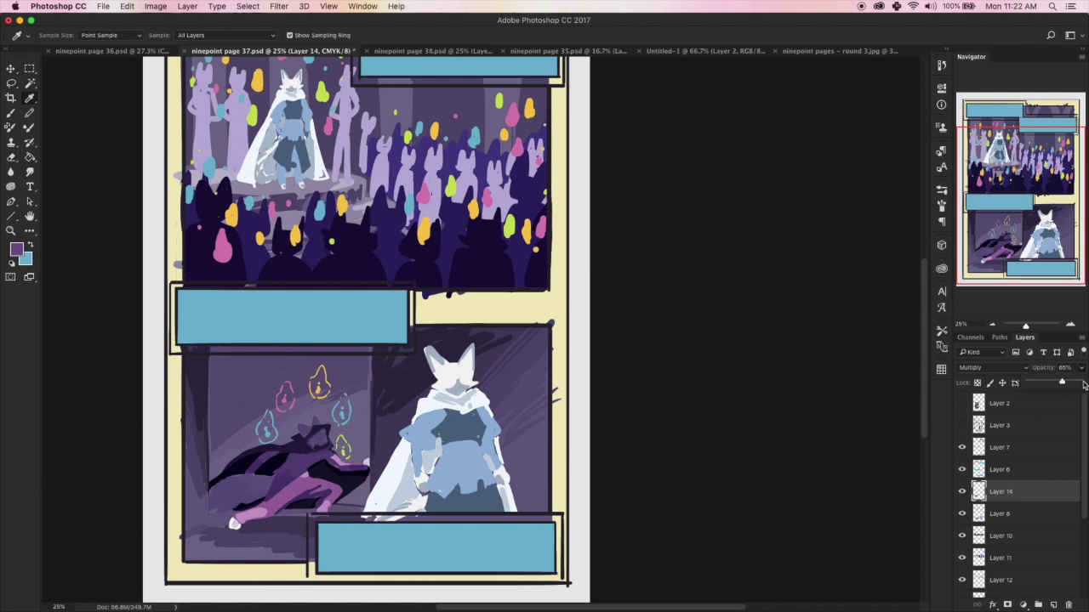
mouse_move(1072, 382)
left_mouse_down()
mouse_move(1038, 387)
mouse_move(1079, 382)
left_mouse_up()
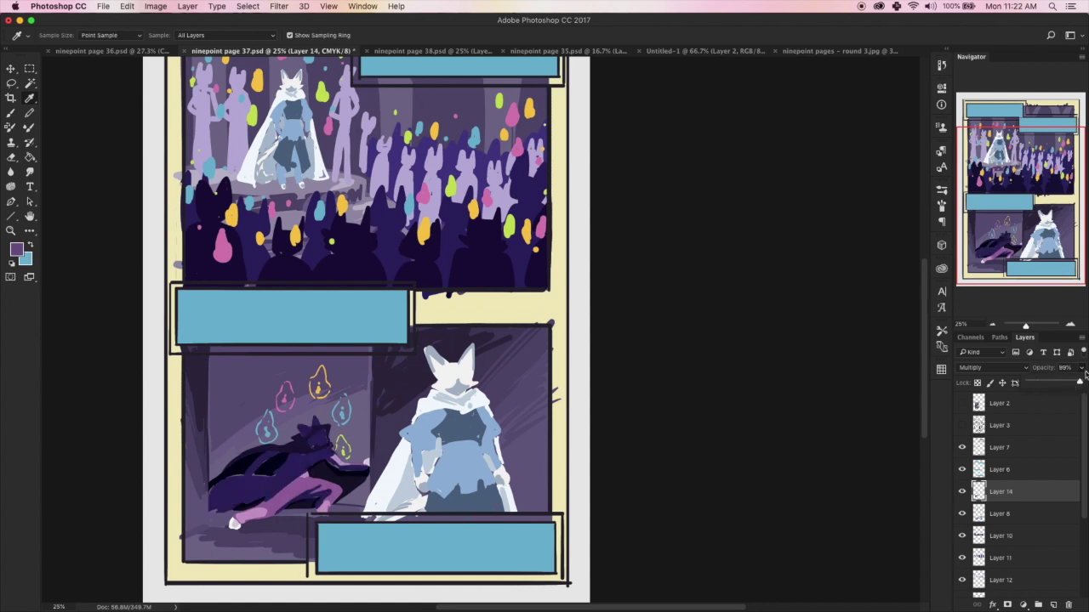
left_click_drag(1025, 326, 1029, 327)
left_click(992, 324)
left_click(993, 324)
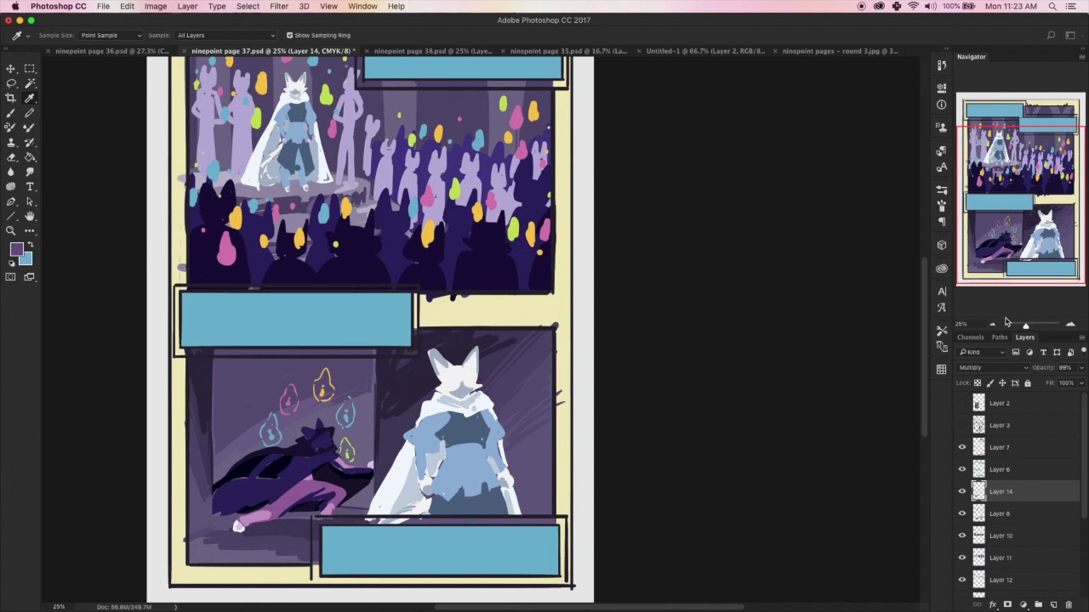
- Pick a near-black colour, show the Layer 3 sketch again, and create Layer 15 above Layer 14
left_click(733, 233)
left_click_drag(1011, 223, 1013, 229)
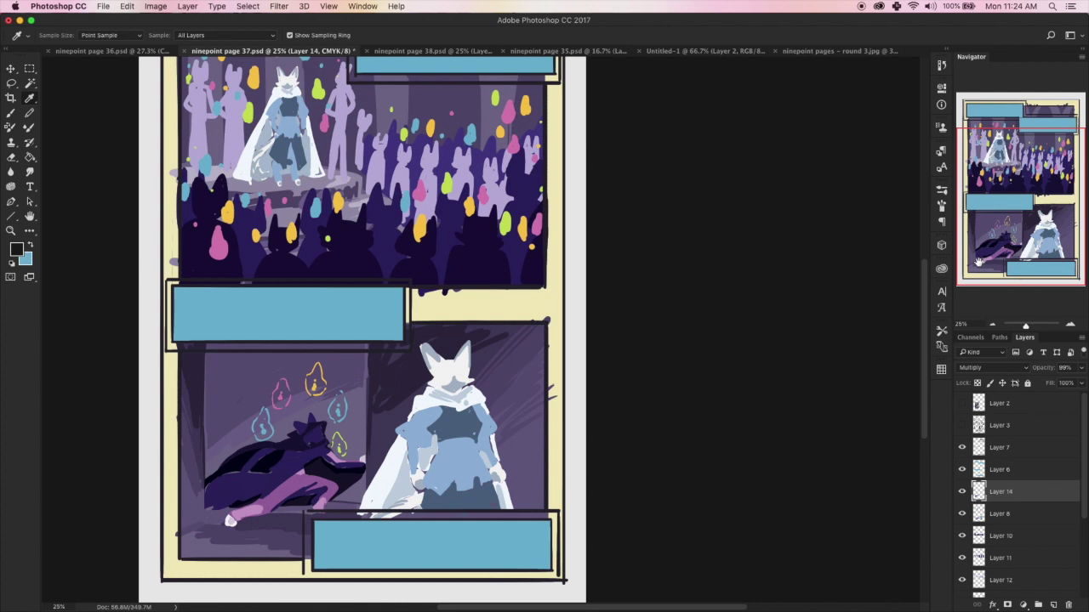
mouse_move(1020, 217)
left_mouse_down()
mouse_move(1025, 174)
mouse_move(1027, 324)
left_mouse_up()
left_click(962, 425)
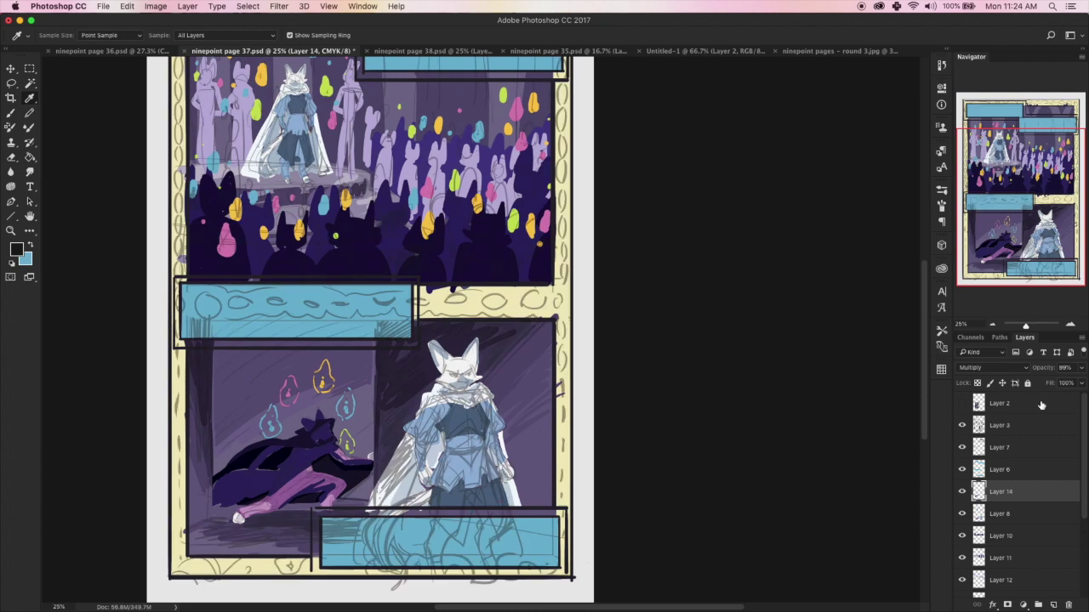
left_click(1051, 604)
double_click(1070, 324)
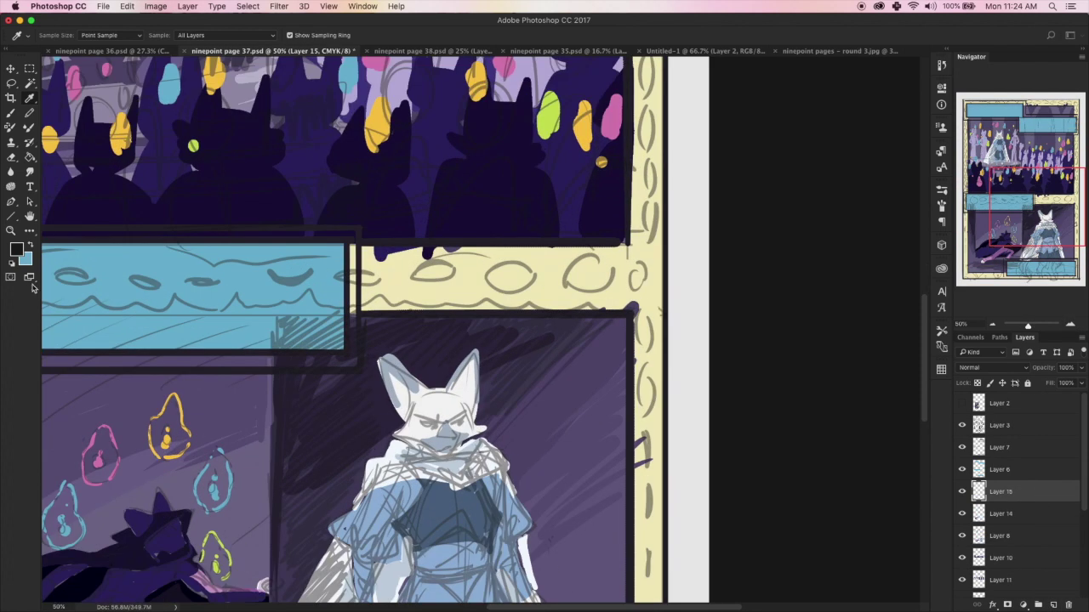
- Draw the white-furred character's brows, eyes, nose and mouth with a small near-black brush in the lower right panel
key("b")
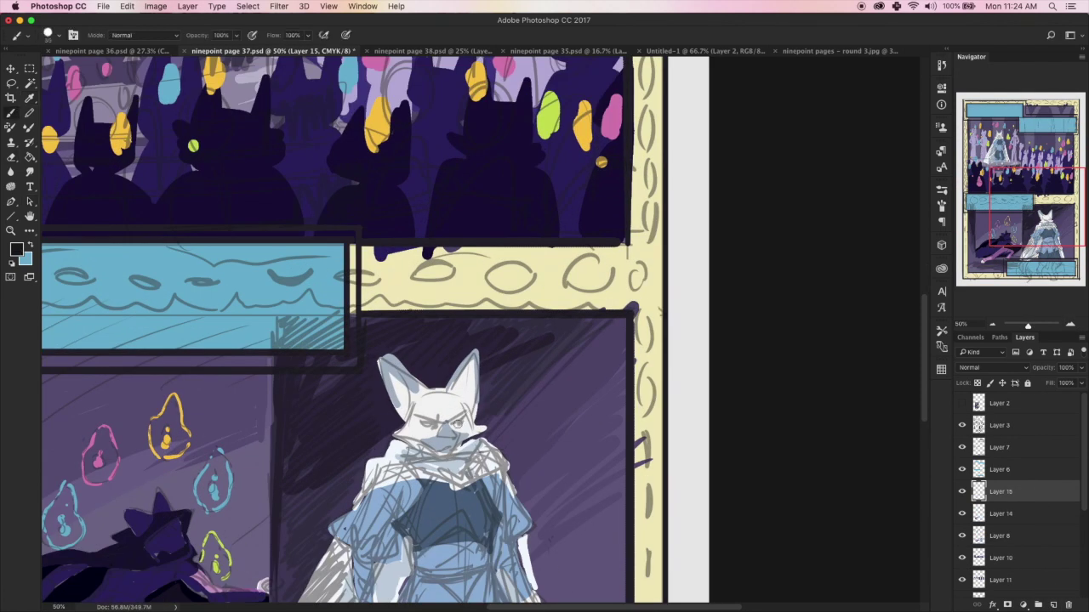
key("[")
mouse_move(454, 423)
left_mouse_down()
mouse_move(421, 424)
mouse_move(465, 420)
mouse_move(426, 414)
mouse_move(440, 405)
mouse_move(468, 408)
mouse_move(448, 439)
left_mouse_up()
key("super+z")
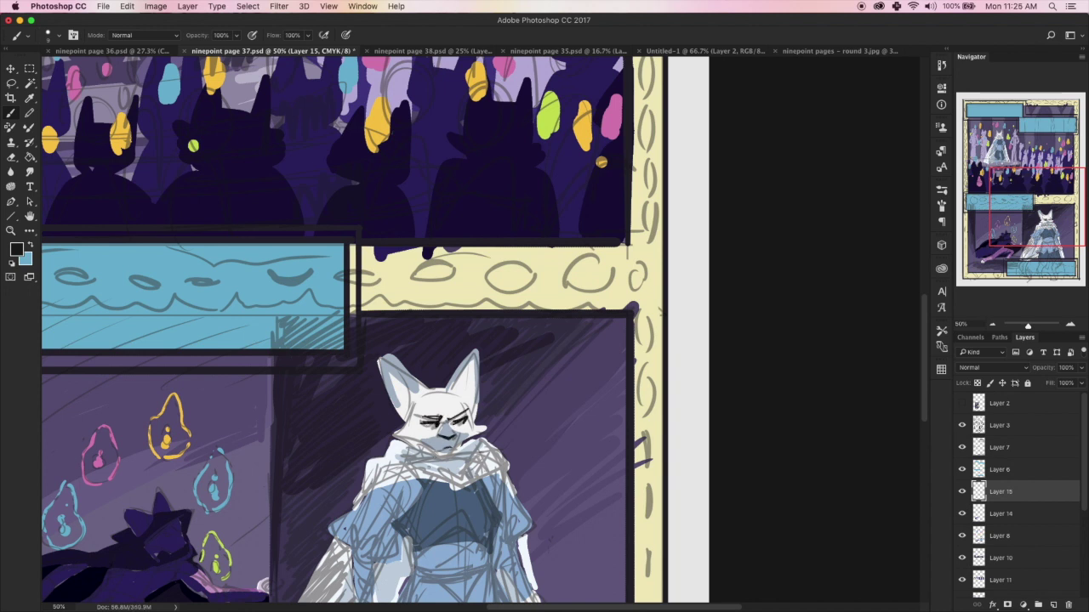
- Draw small near-black facial features on the caped character standing on the platform in the middle panel
left_click_drag(994, 227, 963, 249)
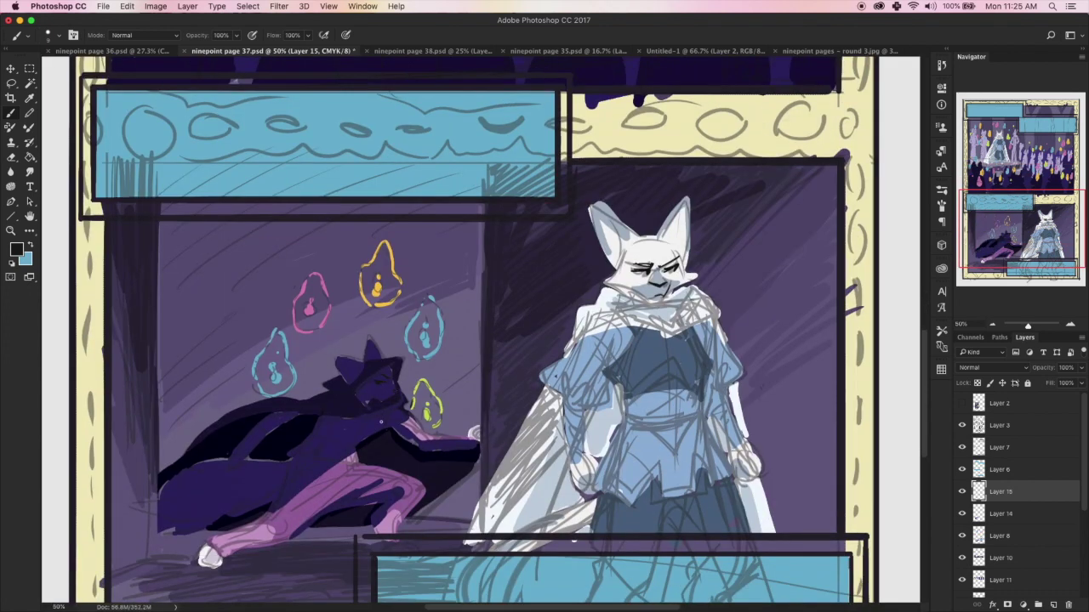
left_click_drag(983, 224, 985, 133)
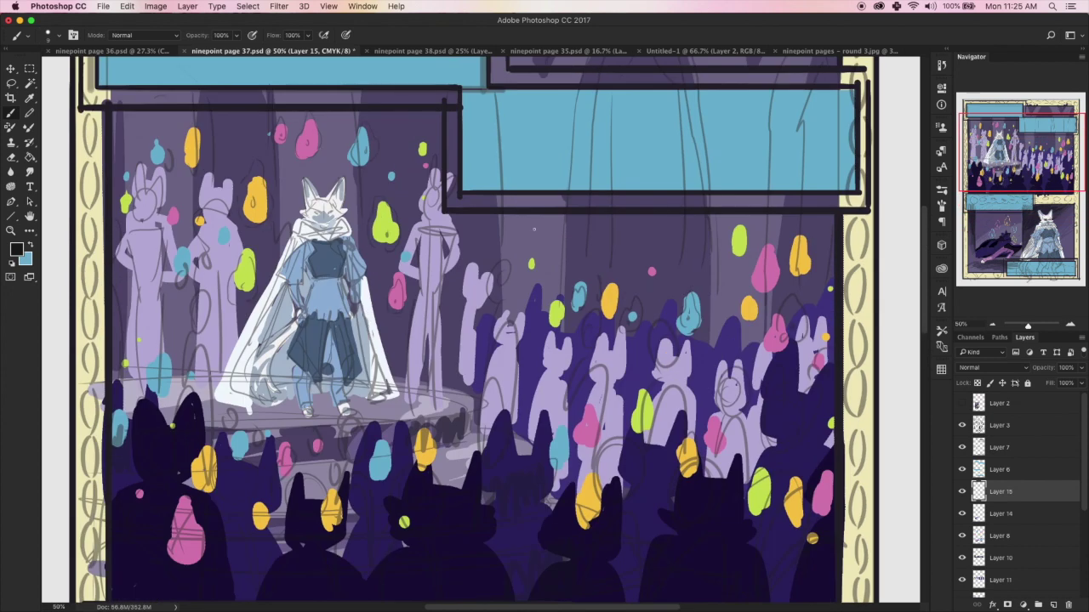
left_click_drag(312, 210, 322, 215)
left_click(991, 324)
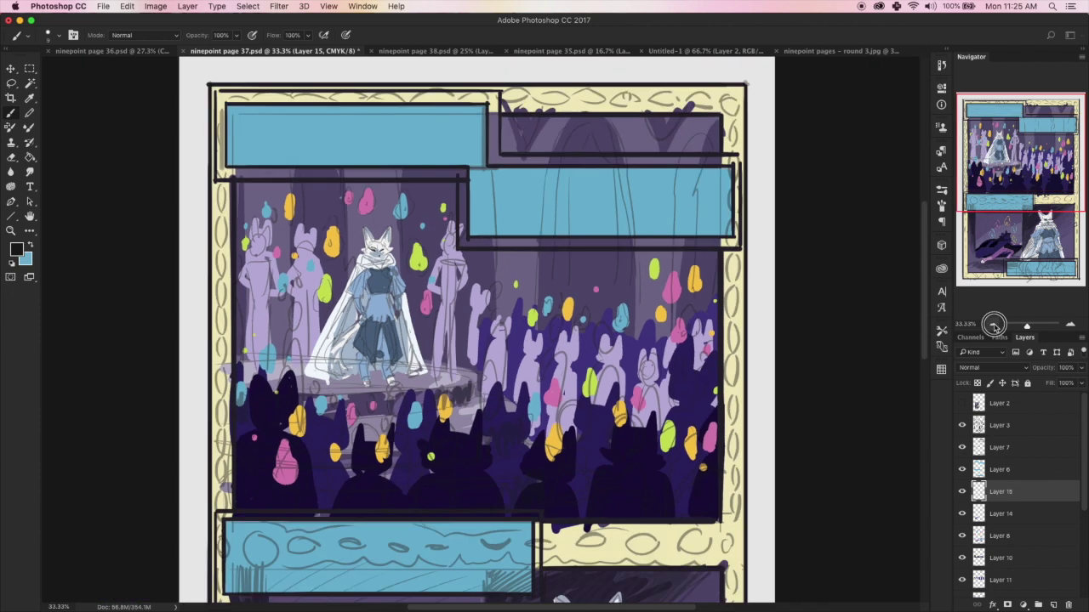
left_click(991, 324)
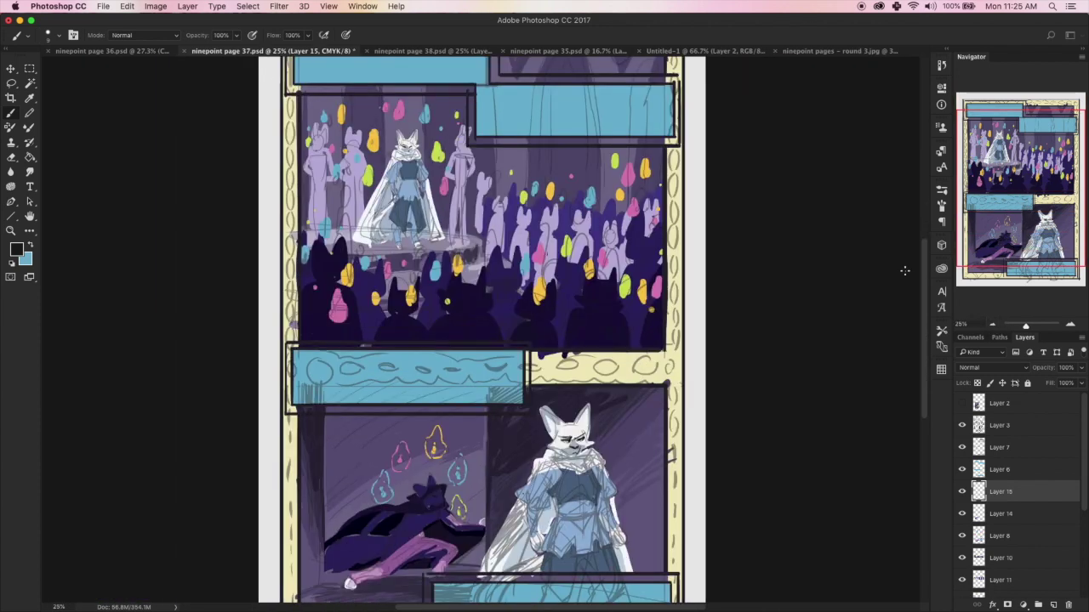
- Select everything outside Layer 5's panel shapes and clear that area on Layer 9
left_click_drag(983, 207, 1012, 425)
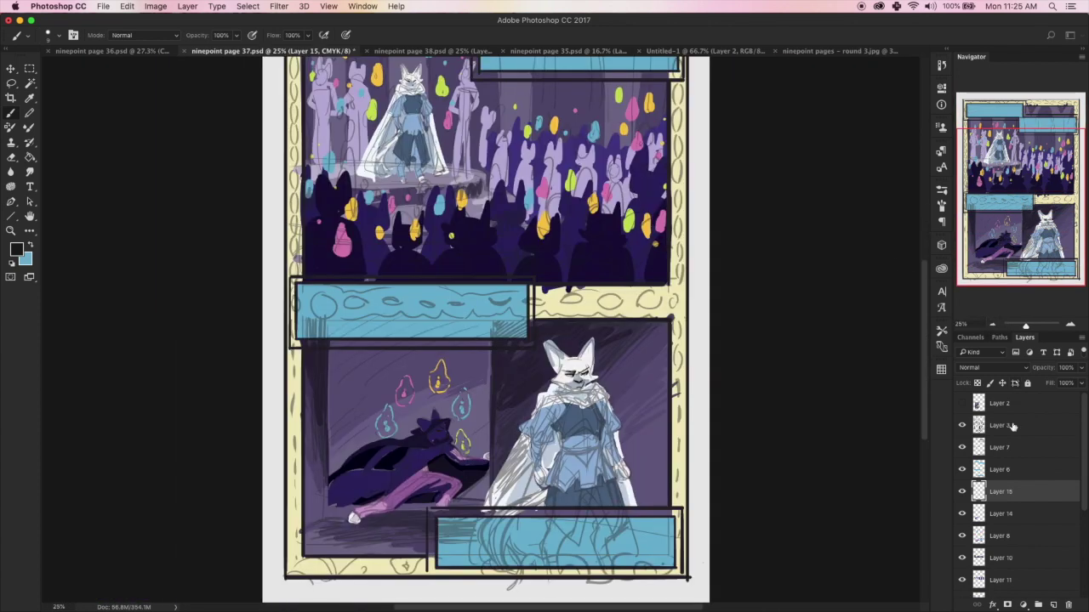
left_click_drag(1075, 450, 1033, 533)
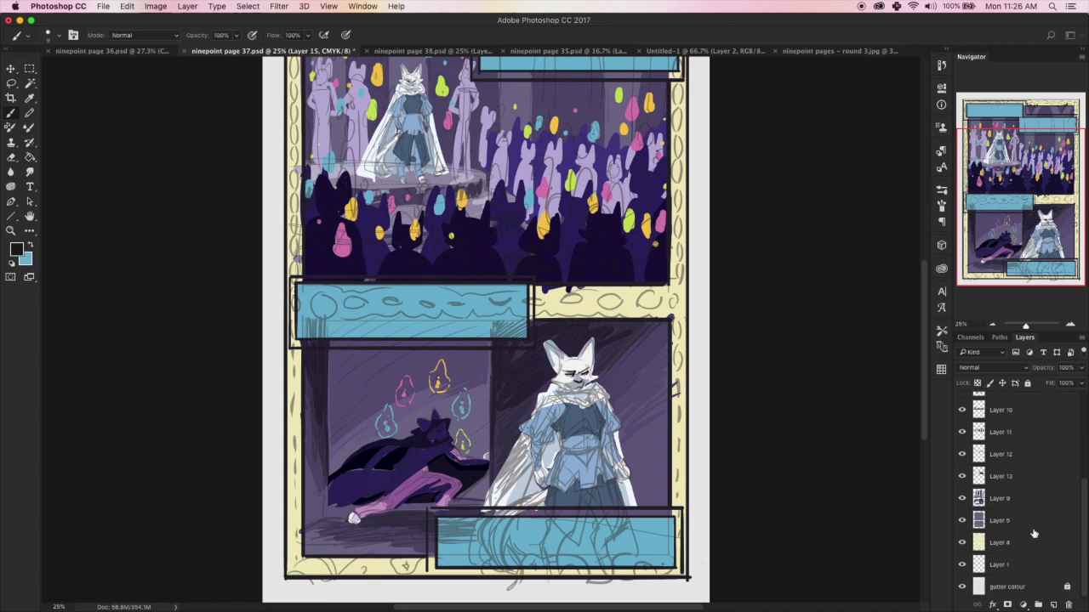
left_click(978, 521, "super")
left_click(1053, 507)
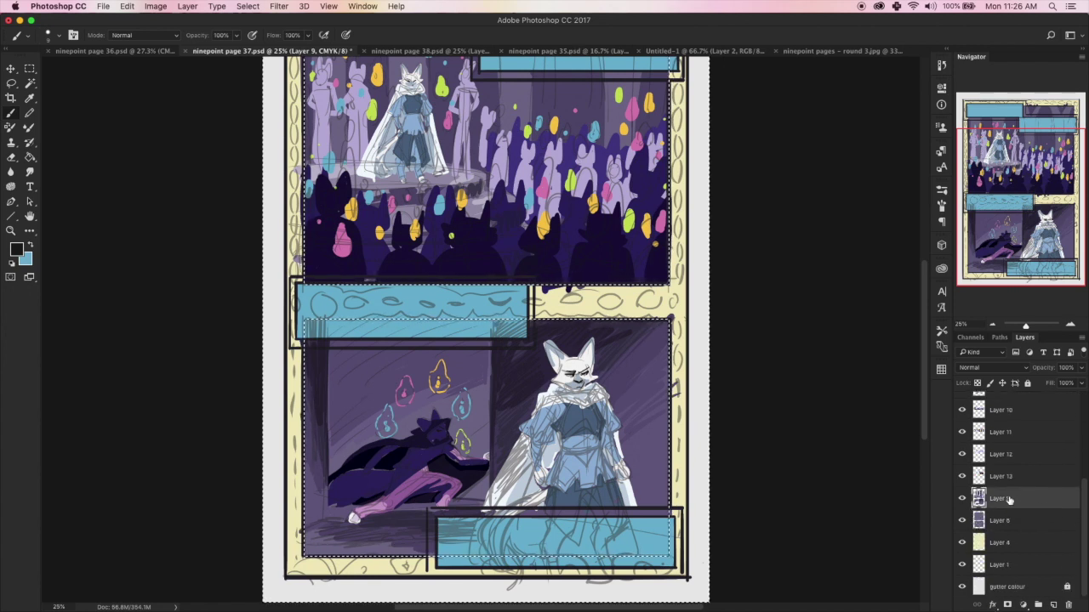
- Clear the paint outside the panels on each layer from Layer 13 up to Layer 15, deselect, and save the file
left_click(1057, 482)
scroll(1052, 488, "up", 2)
left_click(1049, 488)
left_click(1046, 468)
left_click(1045, 445)
left_click(1044, 427)
left_click(1041, 413)
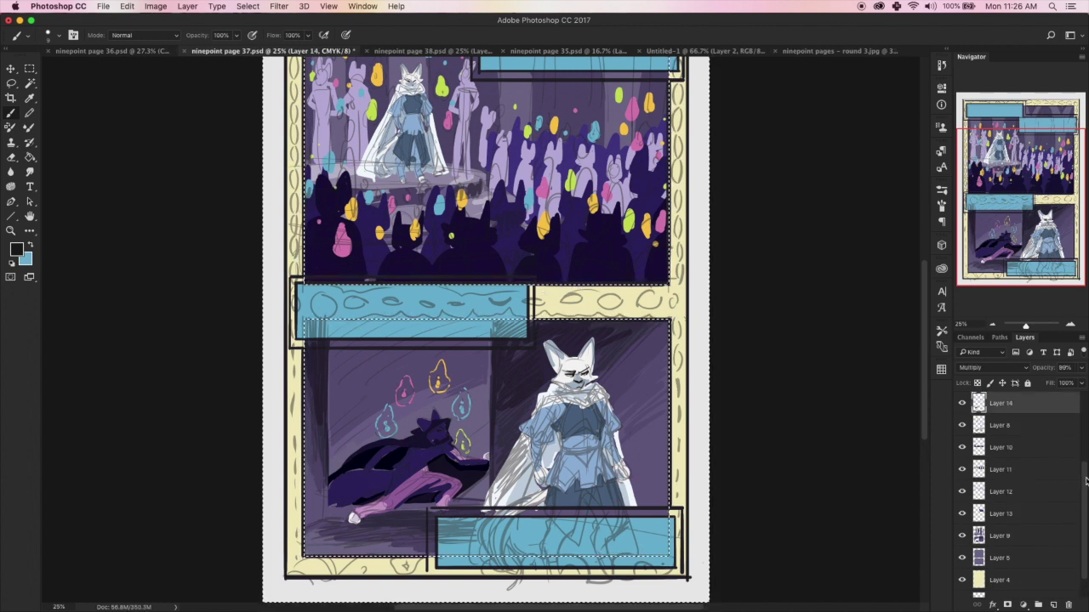
left_click_drag(1083, 481, 1078, 442)
left_click(1053, 447)
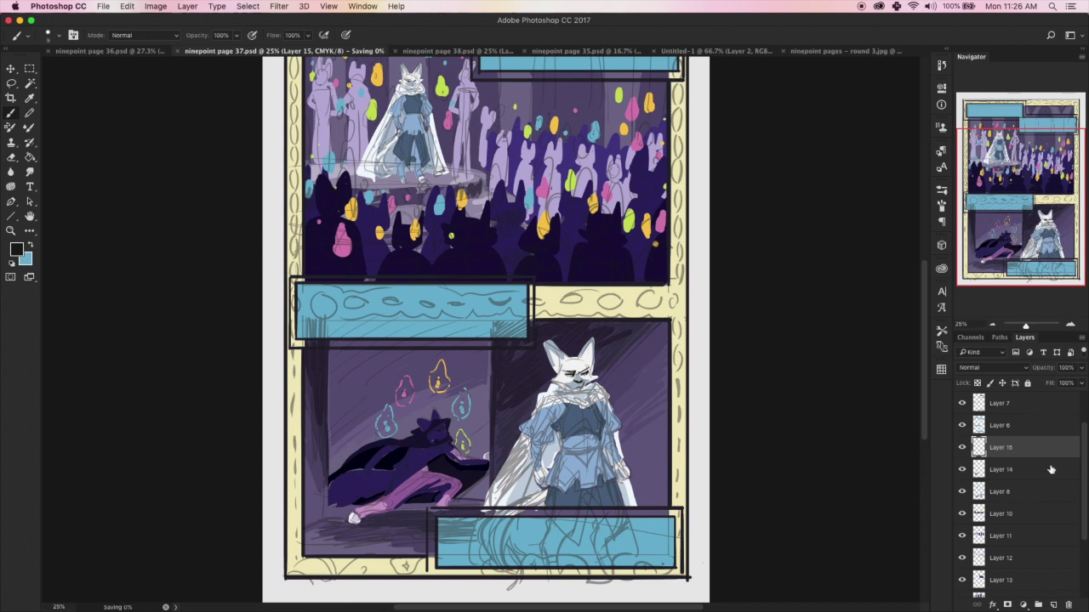
- On Layer 6, sample the light blue of the caption boxes and darken it to a deep teal-blue brush colour
left_click(1029, 153)
left_click(1029, 226)
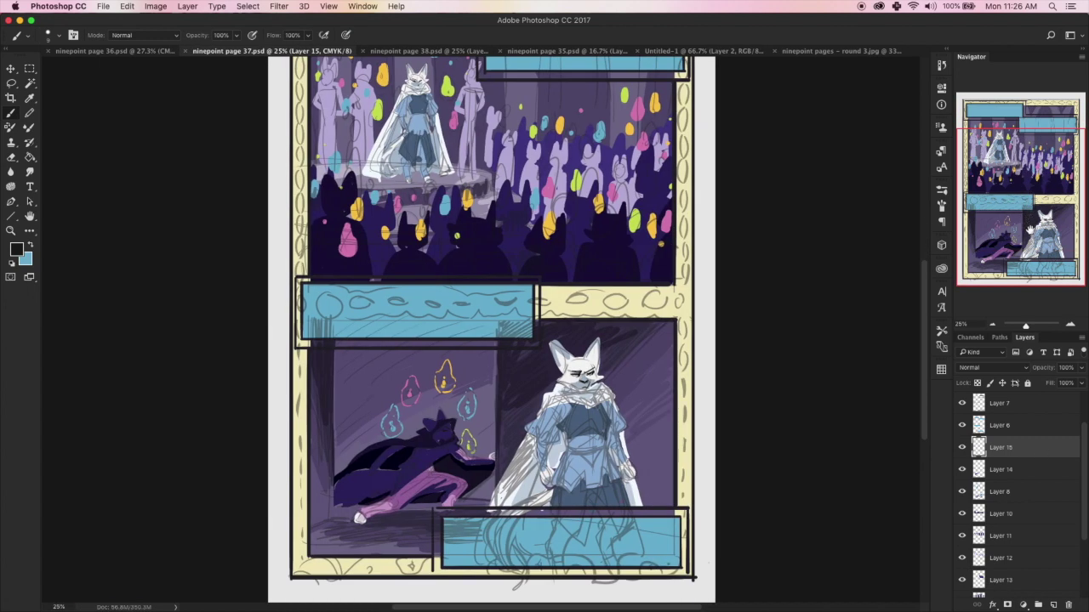
left_click(1044, 431)
left_click(30, 83)
key("i")
left_click(416, 293)
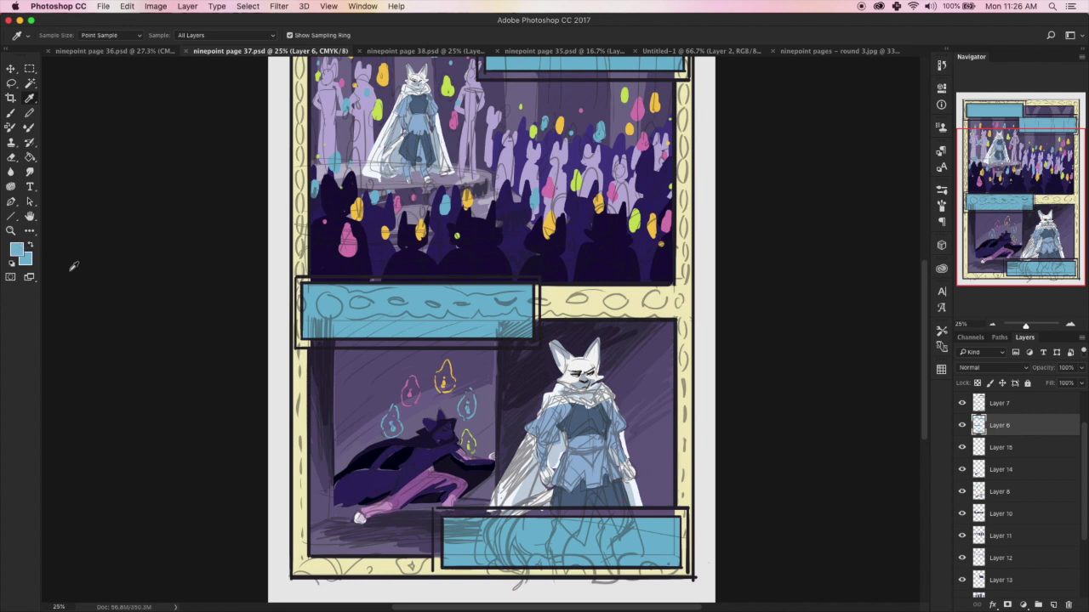
left_click(17, 249)
left_click(450, 179)
key("b")
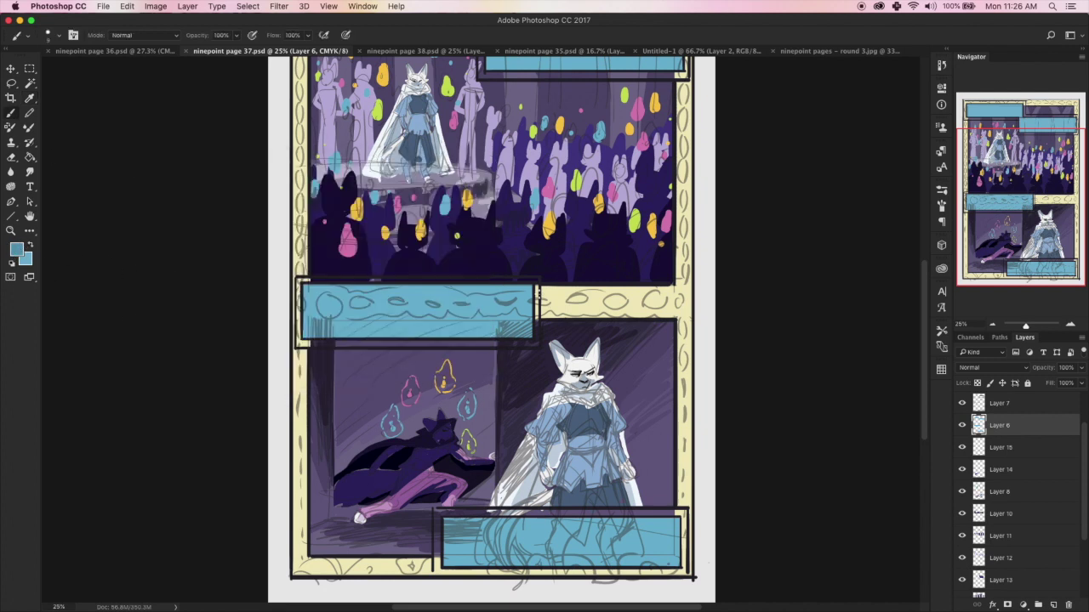
left_click(17, 248)
left_click(272, 250)
left_click(450, 180)
- Paint a dark teal-blue frame around the caption box between the crowd panel and the lower panels with a size-50 brush
left_click_drag(535, 310, 536, 342)
left_click_drag(299, 342, 536, 343)
left_click_drag(299, 284, 297, 349)
left_click_drag(299, 283, 537, 282)
- Paint the same dark teal-blue frame around all sides of the caption box below the white-furred character
left_click_drag(442, 517, 437, 571)
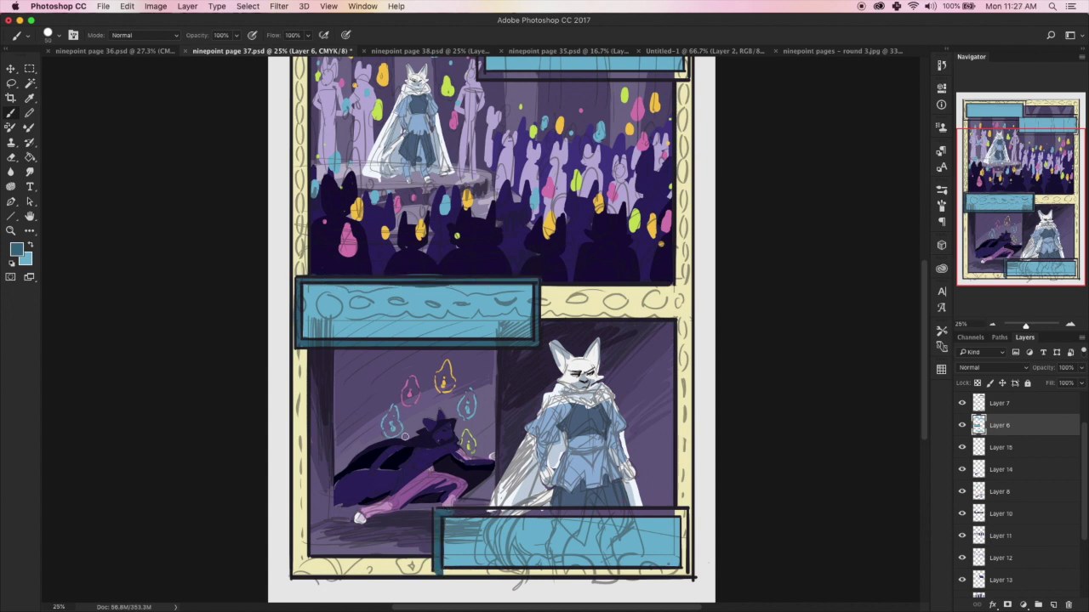
mouse_move(435, 511)
left_mouse_down()
mouse_move(677, 512)
mouse_move(685, 575)
left_mouse_up()
mouse_move(682, 512)
left_mouse_down()
mouse_move(683, 571)
mouse_move(437, 570)
left_mouse_up()
- Paint dark teal-blue frames around the two overlapping caption boxes at the top of the page and save the file
scroll(437, 570, "up", 3)
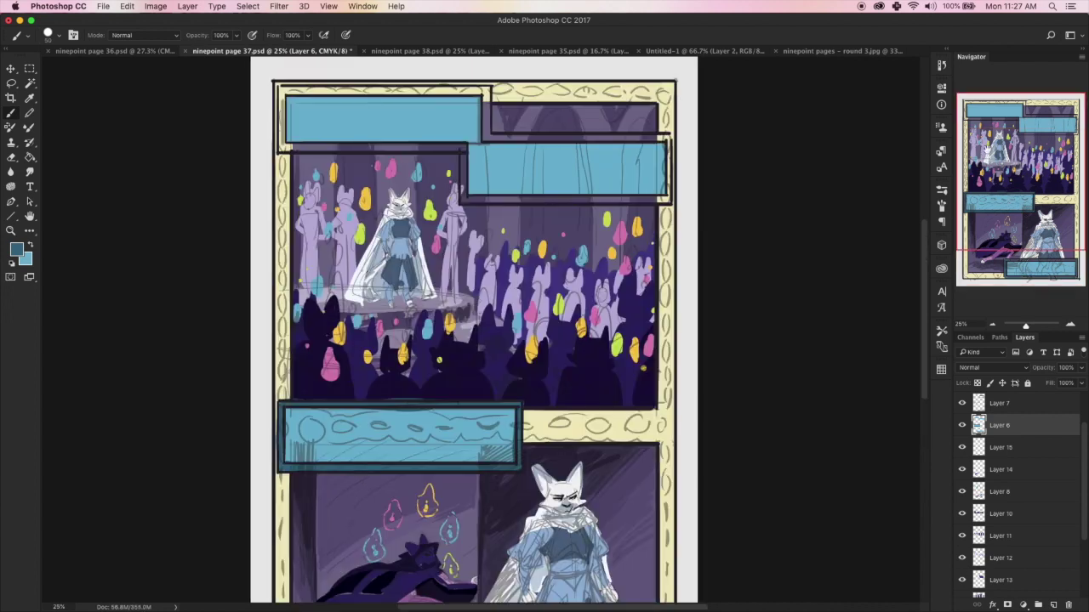
mouse_move(466, 198)
left_mouse_down()
mouse_move(668, 199)
mouse_move(672, 138)
mouse_move(488, 135)
mouse_move(648, 141)
mouse_move(643, 127)
mouse_move(487, 138)
mouse_move(491, 86)
mouse_move(486, 98)
mouse_move(289, 91)
left_mouse_up()
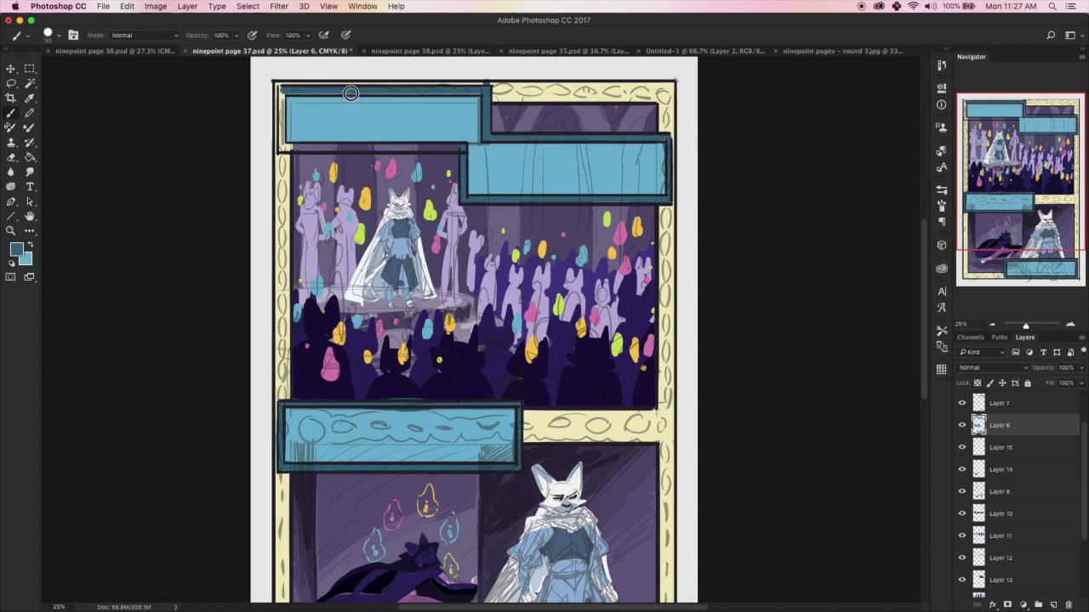
mouse_move(473, 91)
left_mouse_down()
mouse_move(281, 89)
mouse_move(278, 147)
mouse_move(468, 153)
left_mouse_up()
key("super+s")
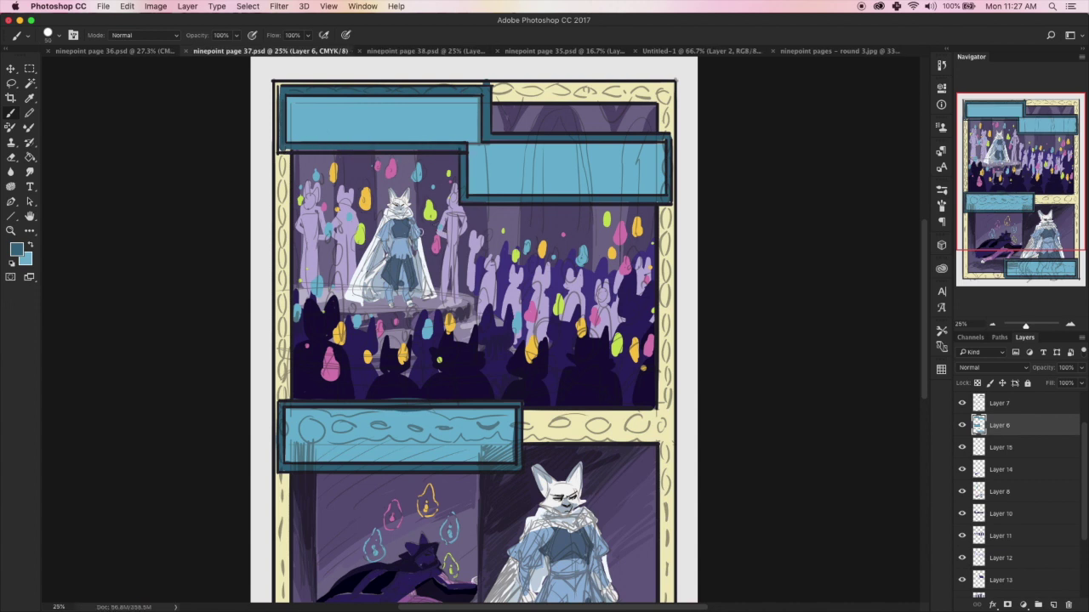